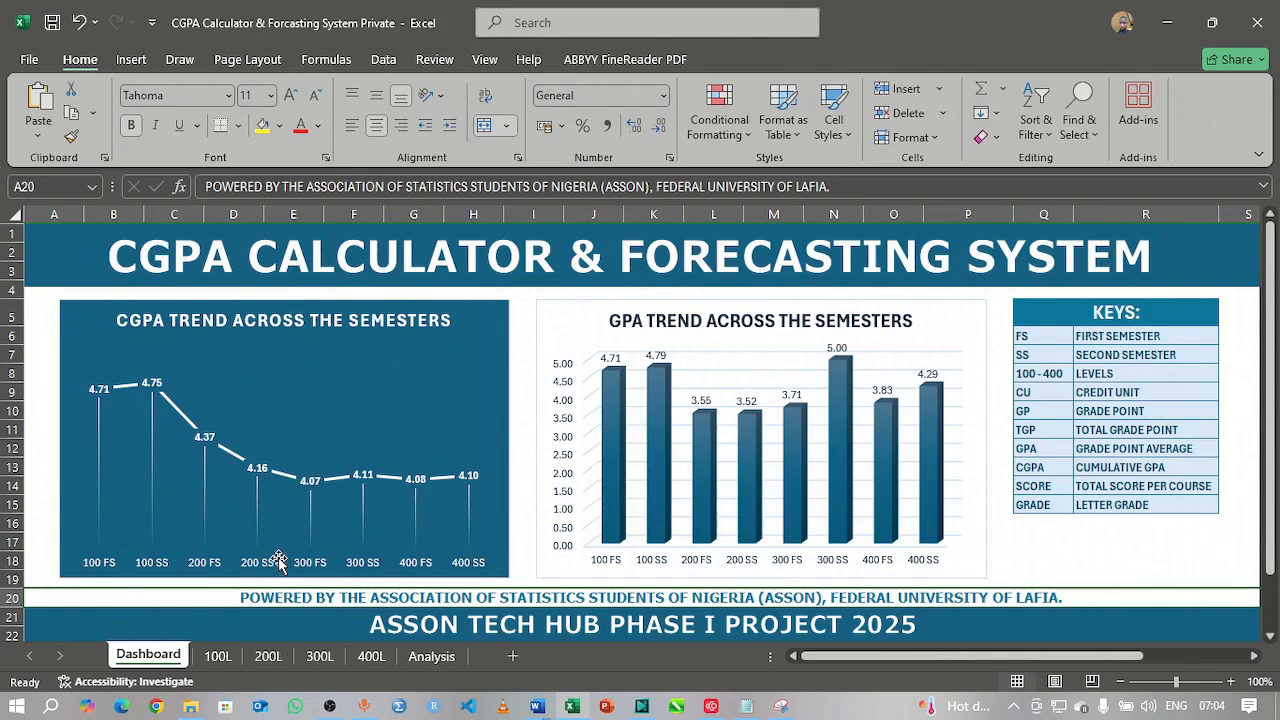
Step: Switch to the 100L sheet, whose first-semester table shows 24 credit units and a 4.71 GPA
{"action": "left_click", "coordinate": [211, 661]}
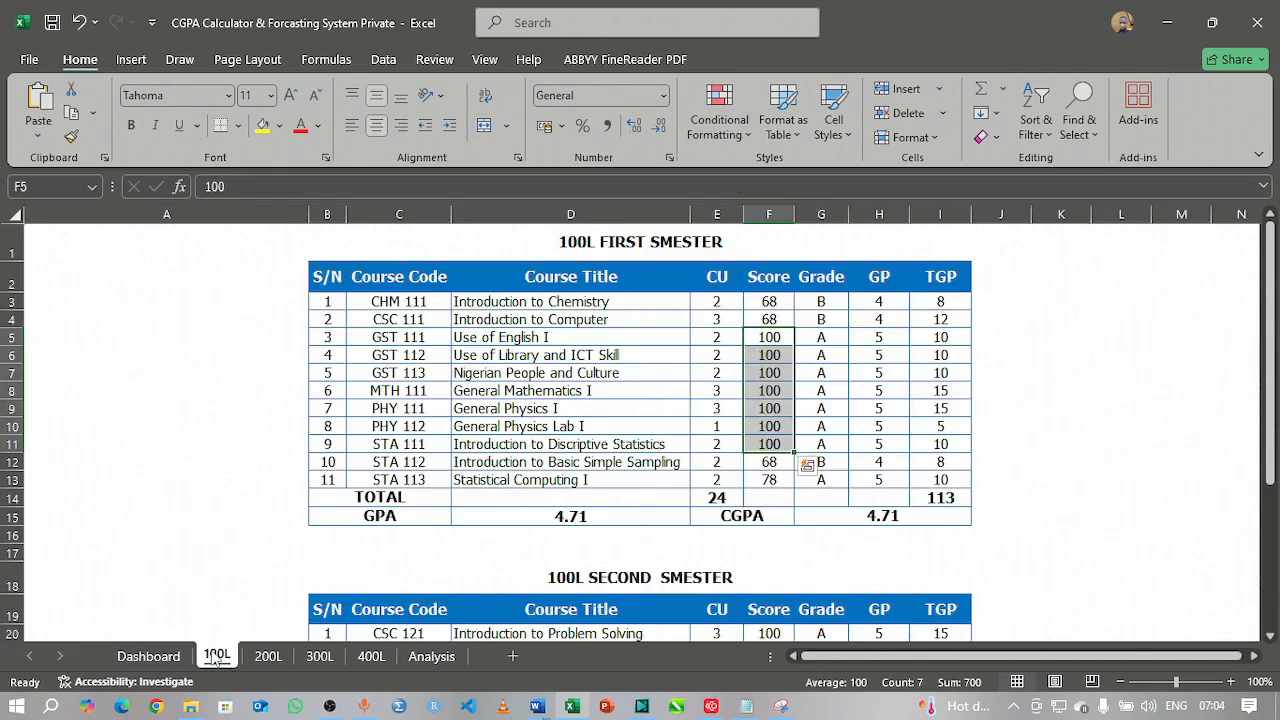
Step: Change the General Physics Lab I score in F10 to 40, then select E3:F13
{"action": "left_click", "coordinate": [1035, 392]}
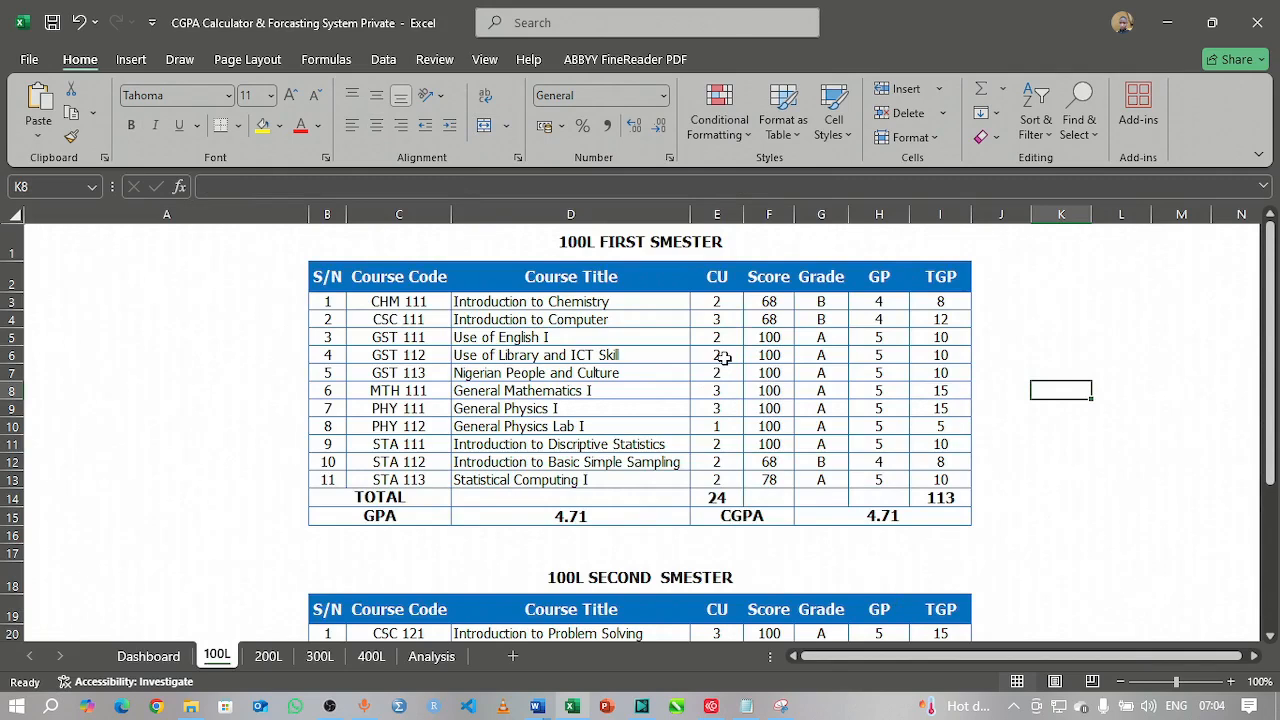
{"action": "left_click_drag", "start_coordinate": [714, 302], "coordinate": [740, 320]}
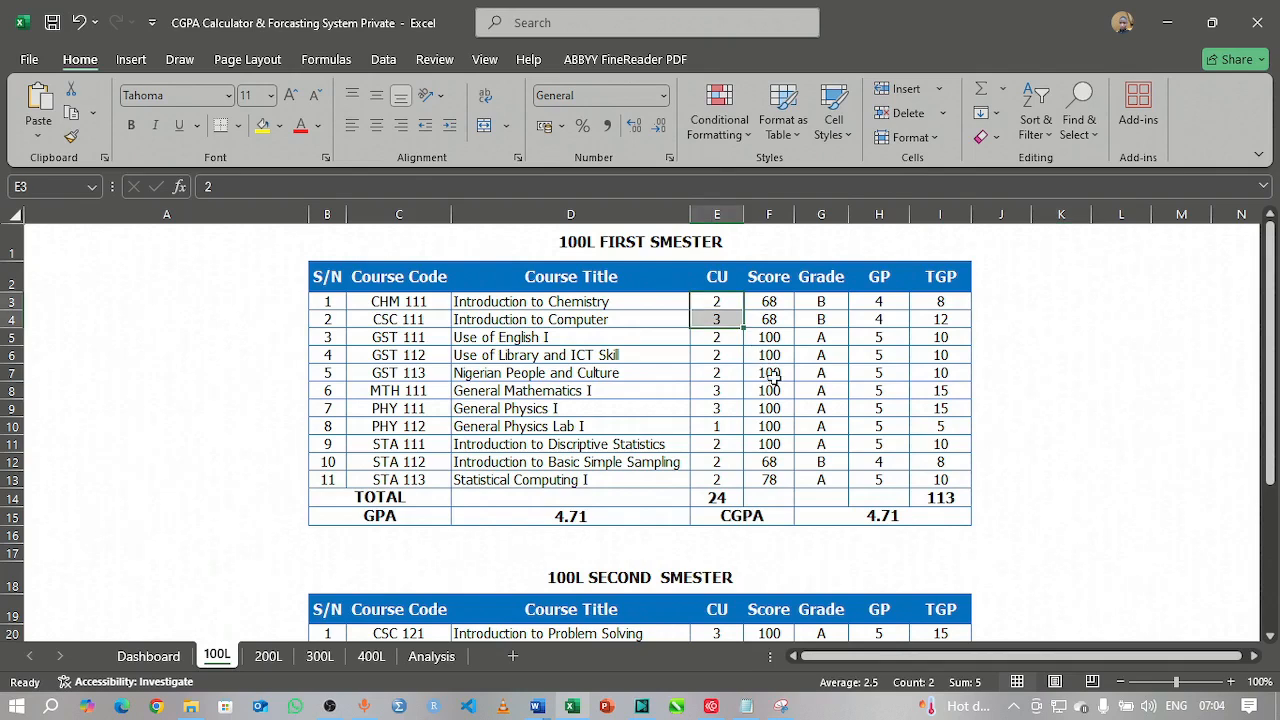
{"action": "left_click_drag", "start_coordinate": [774, 377], "coordinate": [768, 481]}
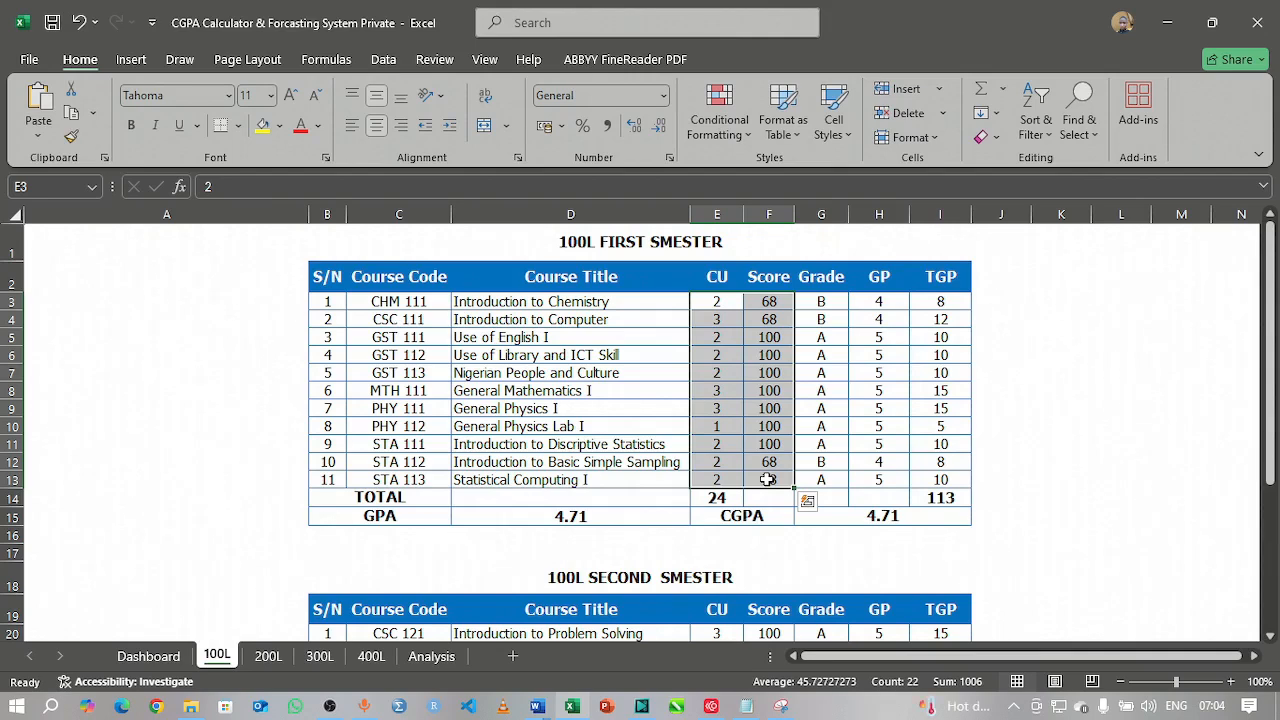
{"action": "left_click", "coordinate": [762, 428]}
{"action": "type", "text": "40"}
{"action": "key", "text": "Return"}
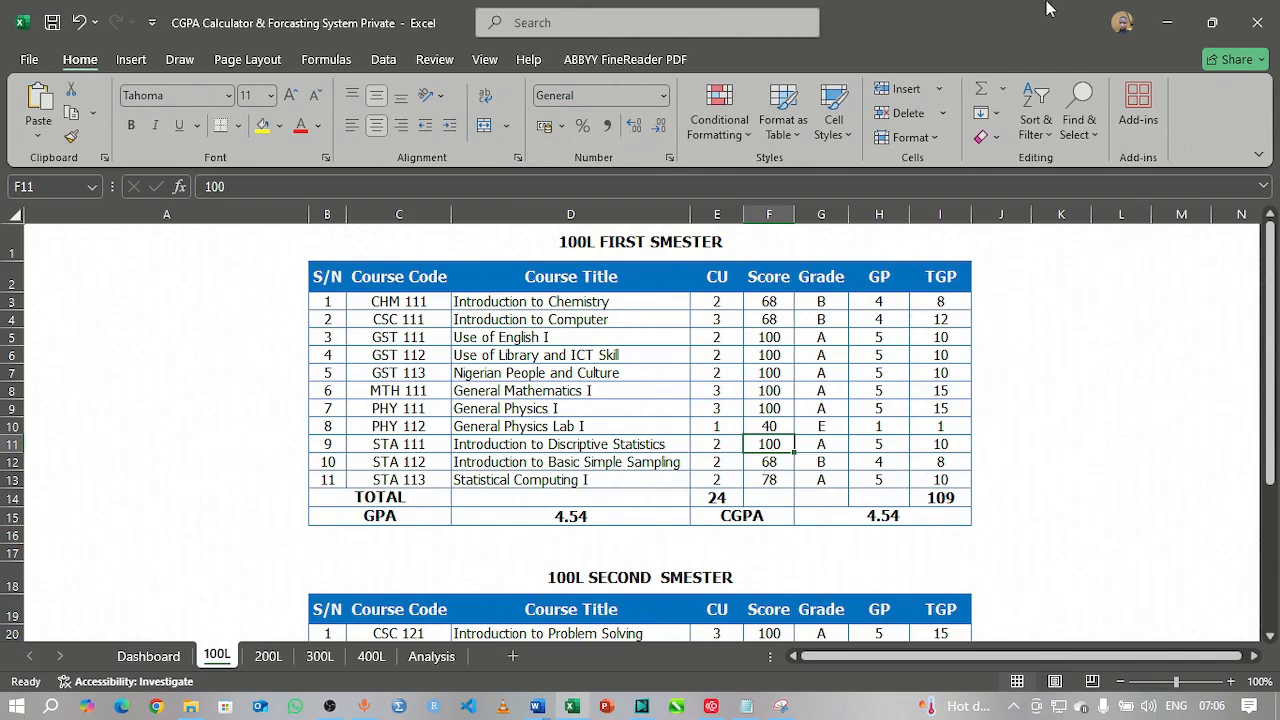
{"action": "left_click_drag", "start_coordinate": [720, 303], "coordinate": [775, 481]}
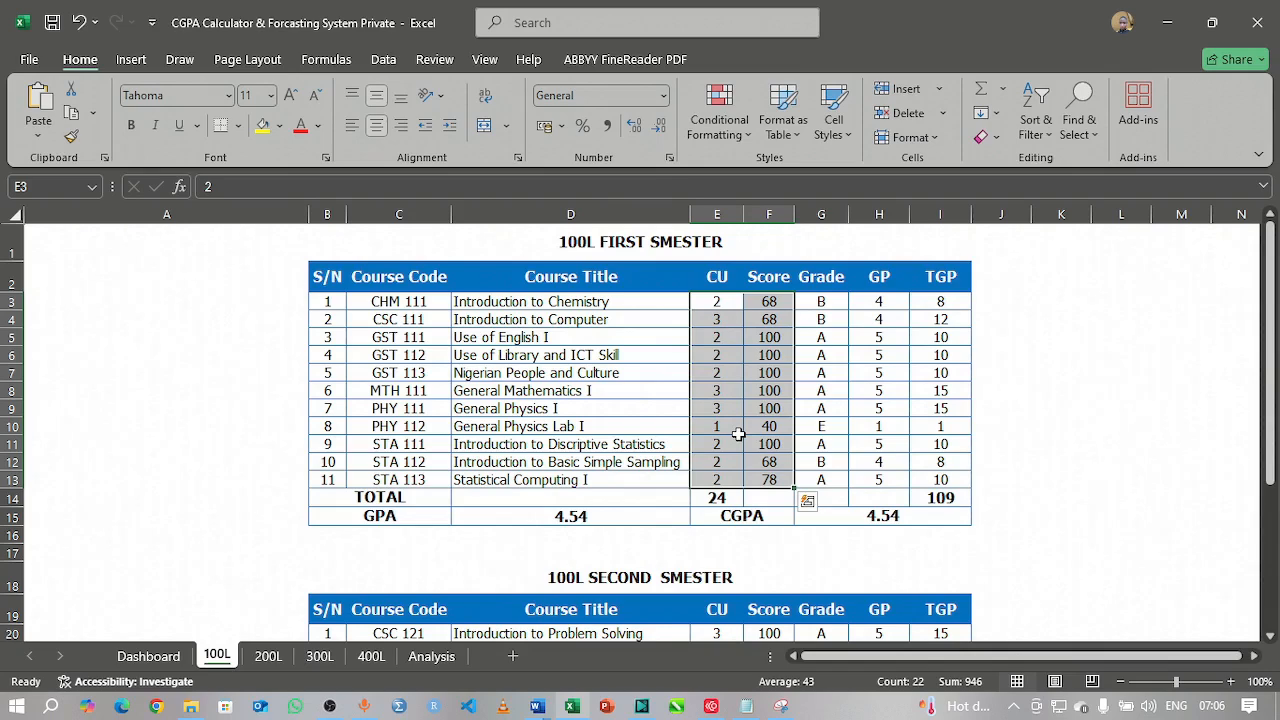
Step: Add the second-semester CU and Score cells E20:F29 to the E3:F13 selection
{"action": "scroll", "coordinate": [737, 432], "scroll_direction": "down", "scroll_amount": 1}
{"action": "scroll", "coordinate": [737, 432], "scroll_direction": "down", "scroll_amount": 5}
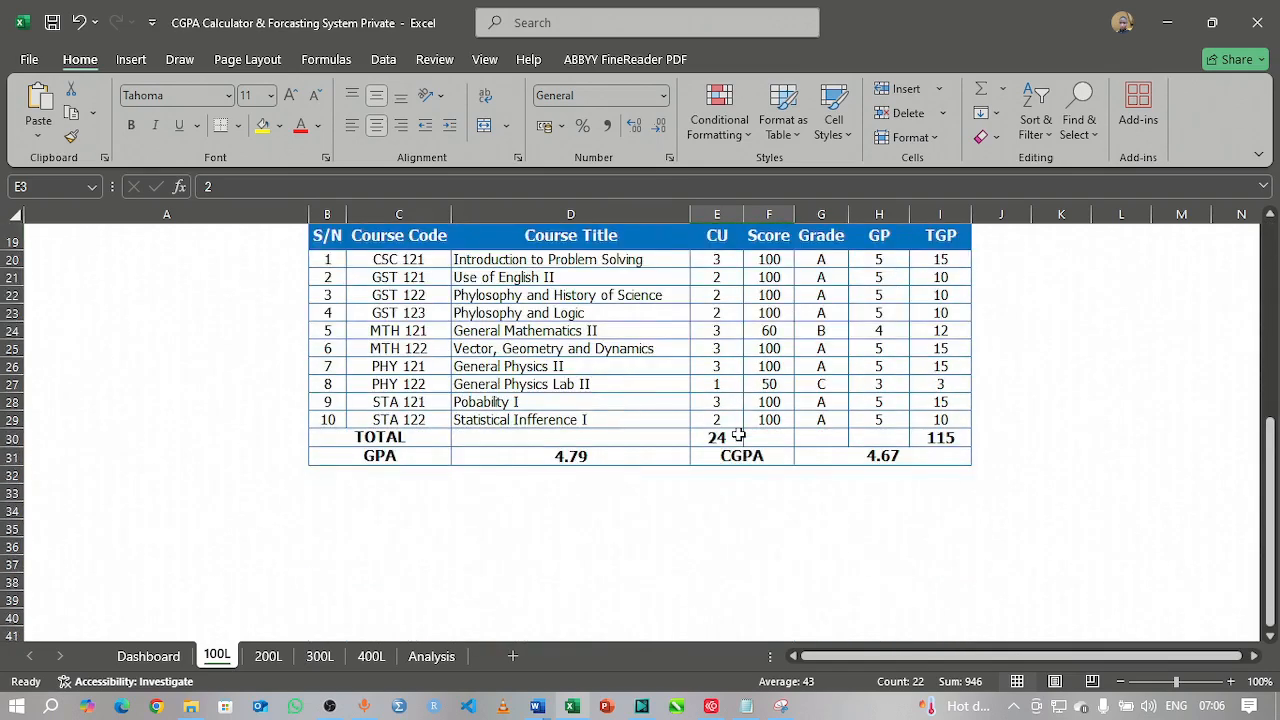
{"action": "scroll", "coordinate": [743, 285], "scroll_direction": "up", "scroll_amount": 2}
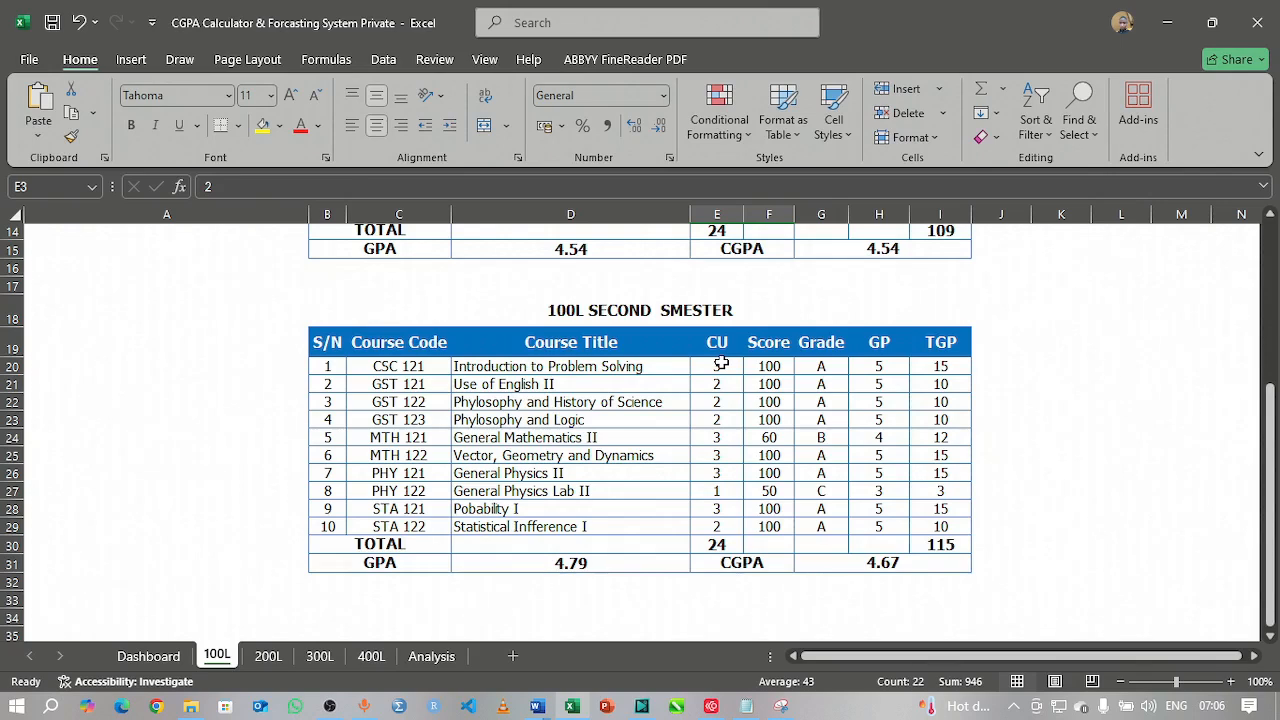
{"action": "left_click_drag", "start_coordinate": [720, 364], "coordinate": [782, 529]}
{"action": "scroll", "coordinate": [782, 529], "scroll_direction": "up", "scroll_amount": 4}
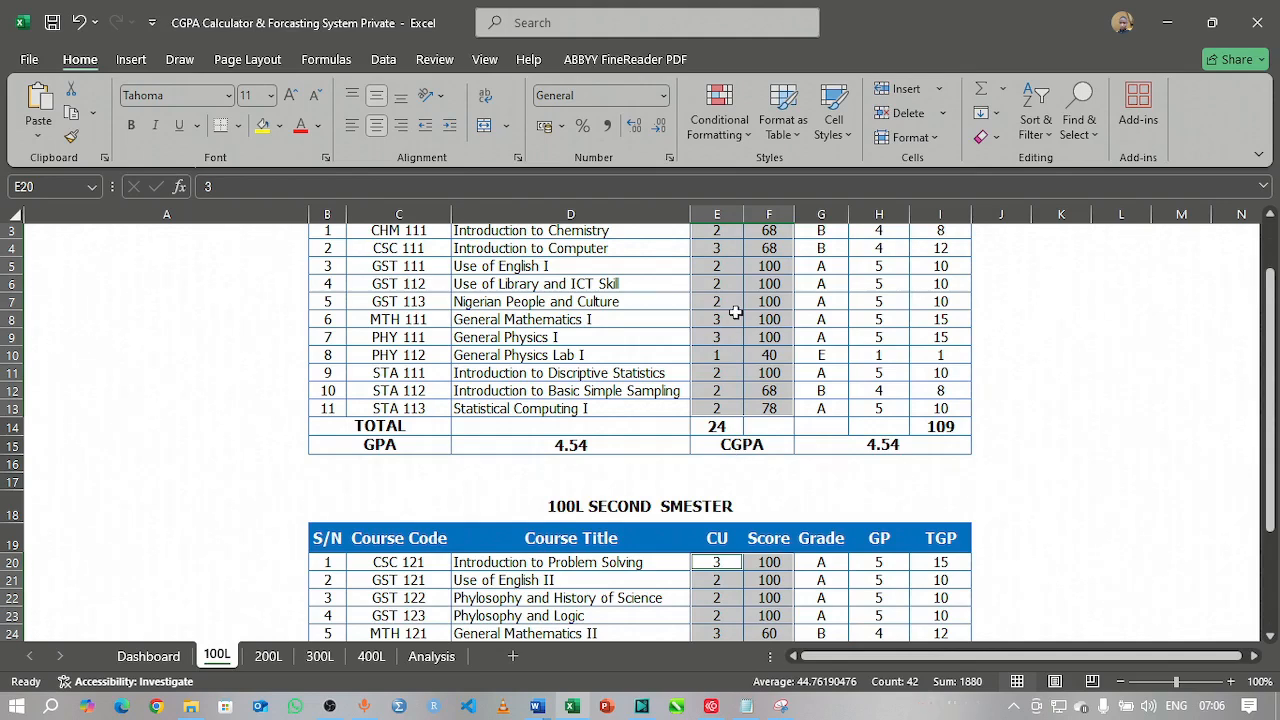
Step: Open the Data Validation dialog for the selected CU and Score cells
{"action": "left_click", "coordinate": [381, 62]}
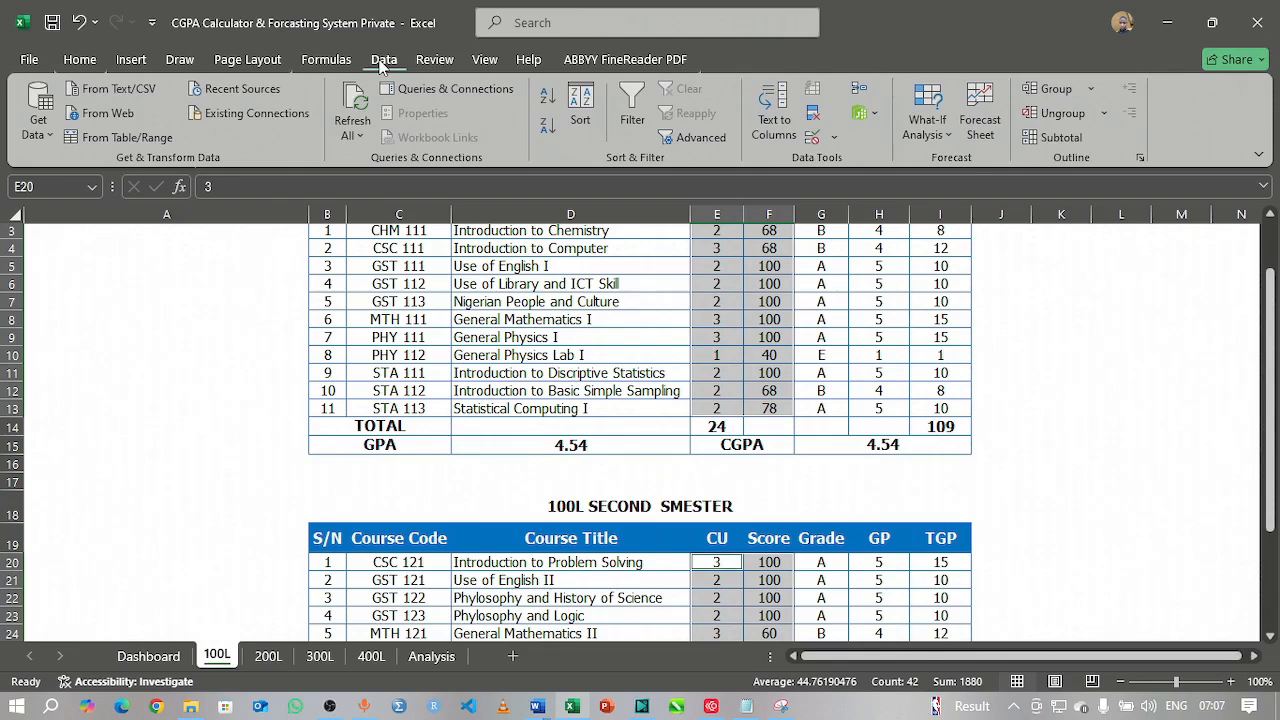
{"action": "left_click", "coordinate": [834, 138]}
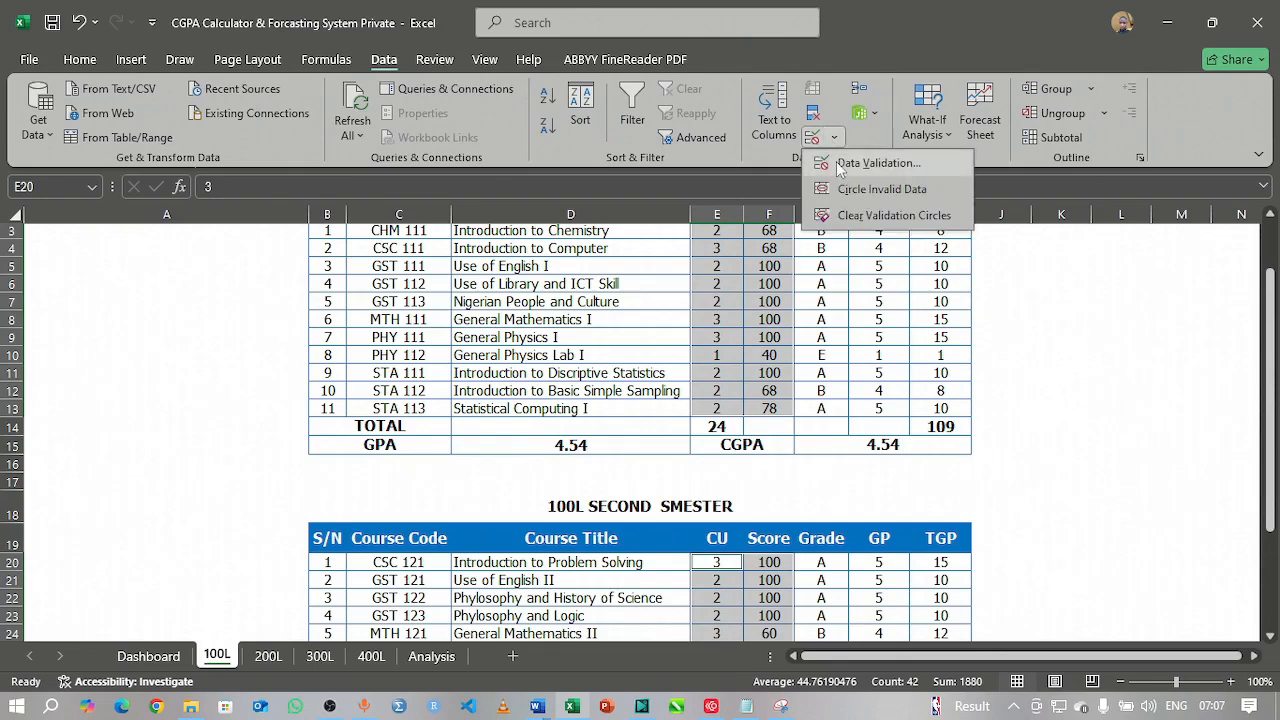
{"action": "left_click", "coordinate": [838, 164]}
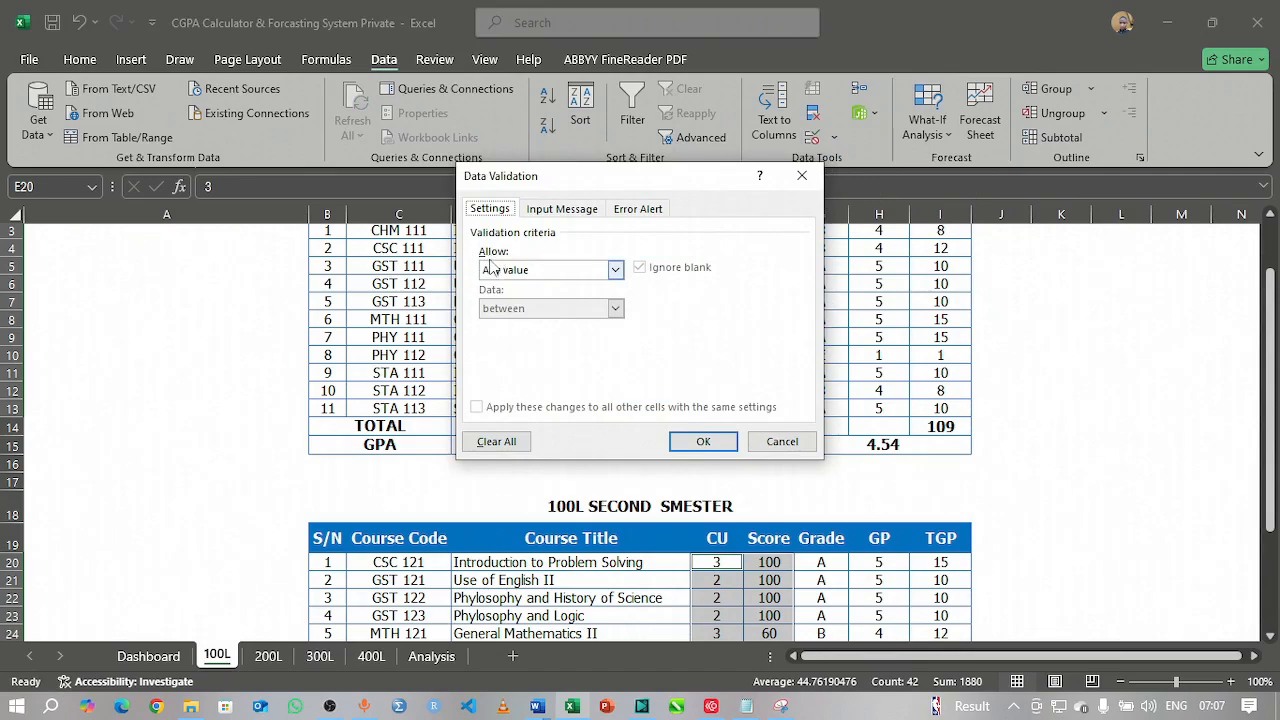
Step: Allow only whole numbers between 0 and 100, with Ignore blank unchecked
{"action": "left_click", "coordinate": [615, 270]}
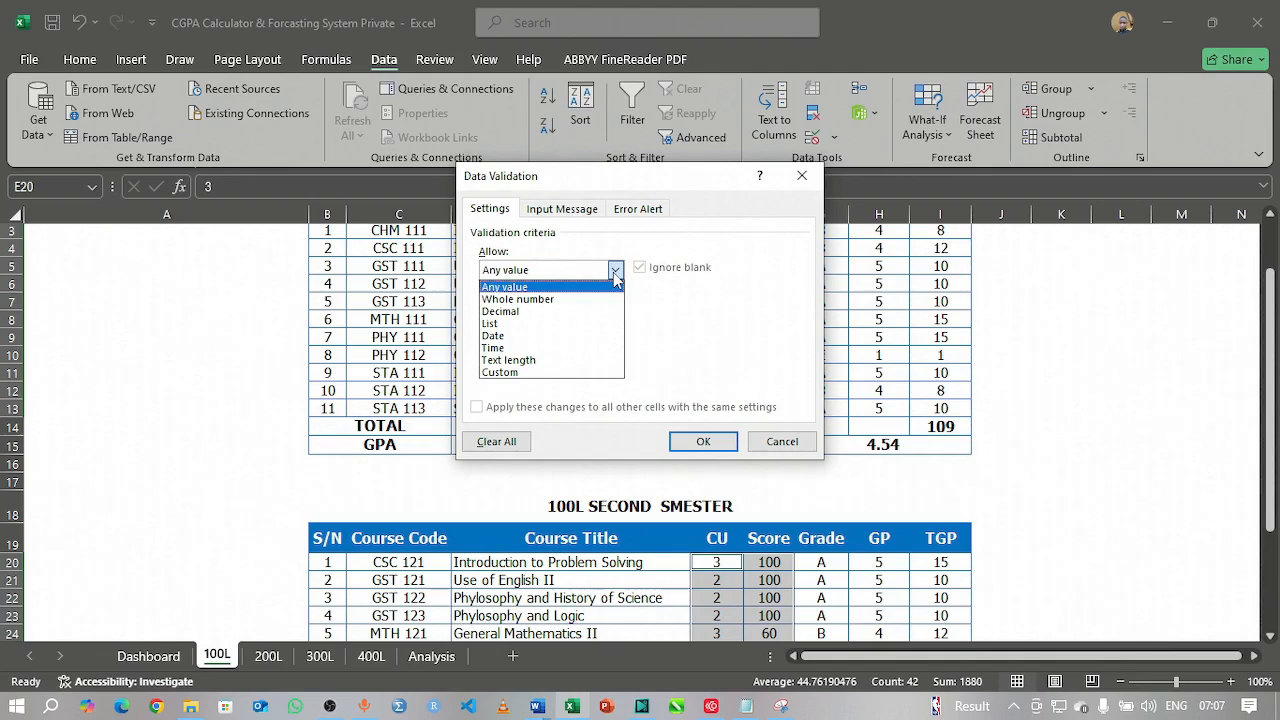
{"action": "left_click", "coordinate": [560, 310]}
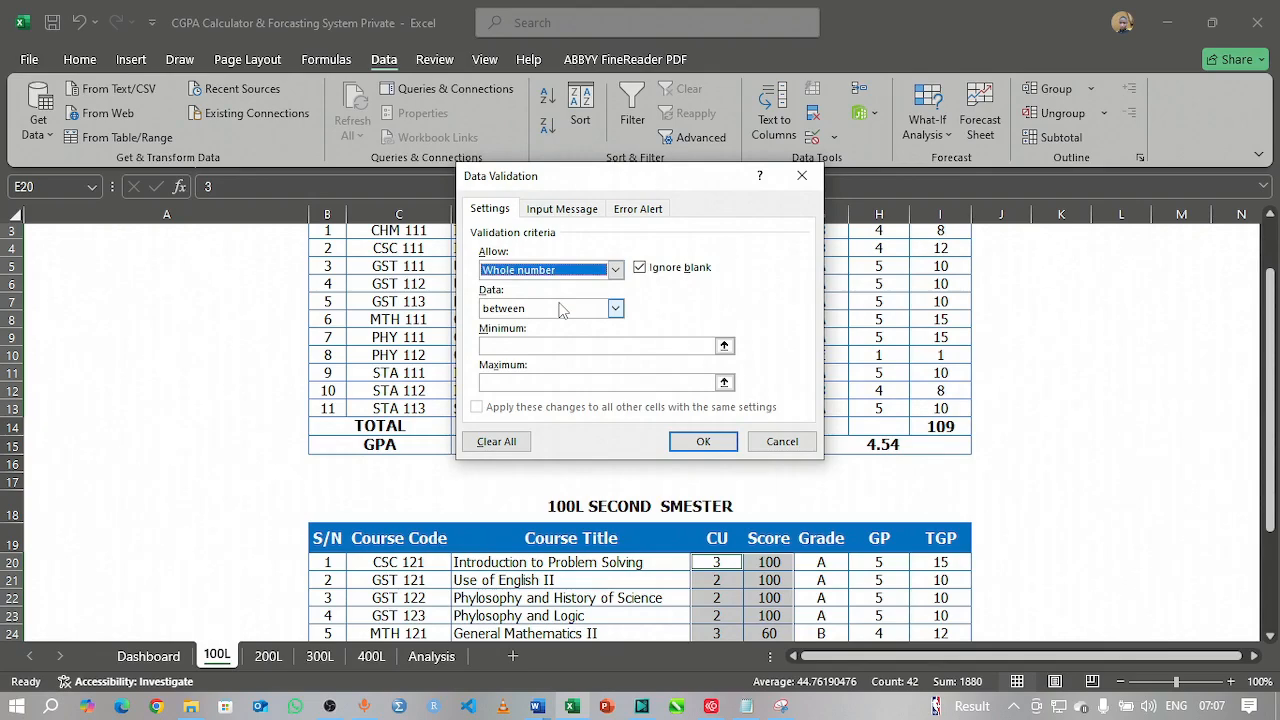
{"action": "left_click", "coordinate": [640, 268]}
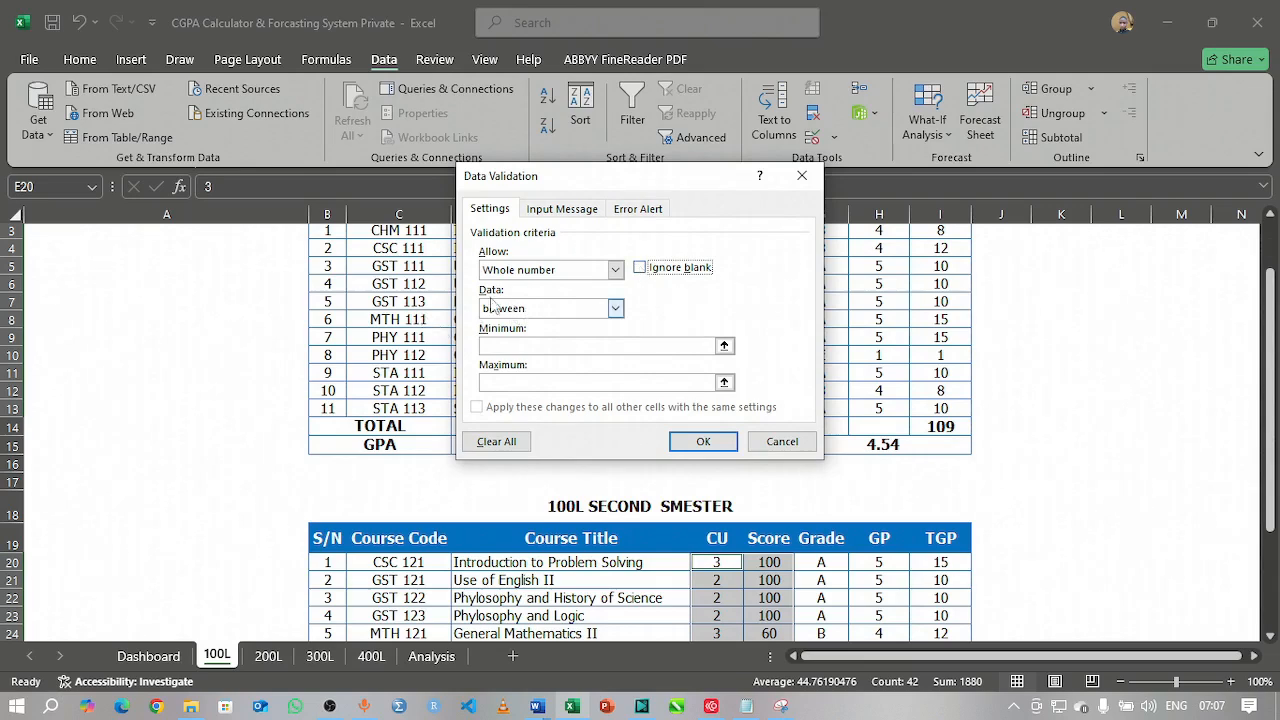
{"action": "left_click", "coordinate": [578, 310]}
{"action": "left_click", "coordinate": [538, 326]}
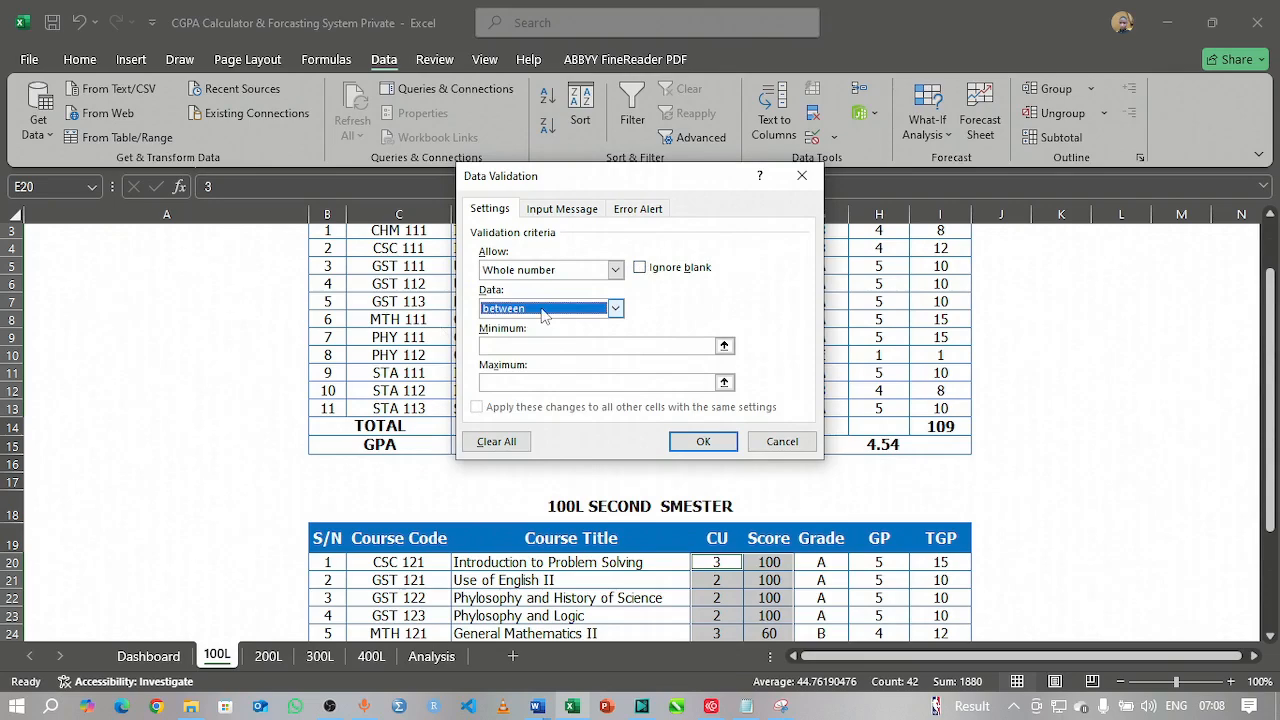
{"action": "left_click", "coordinate": [518, 345]}
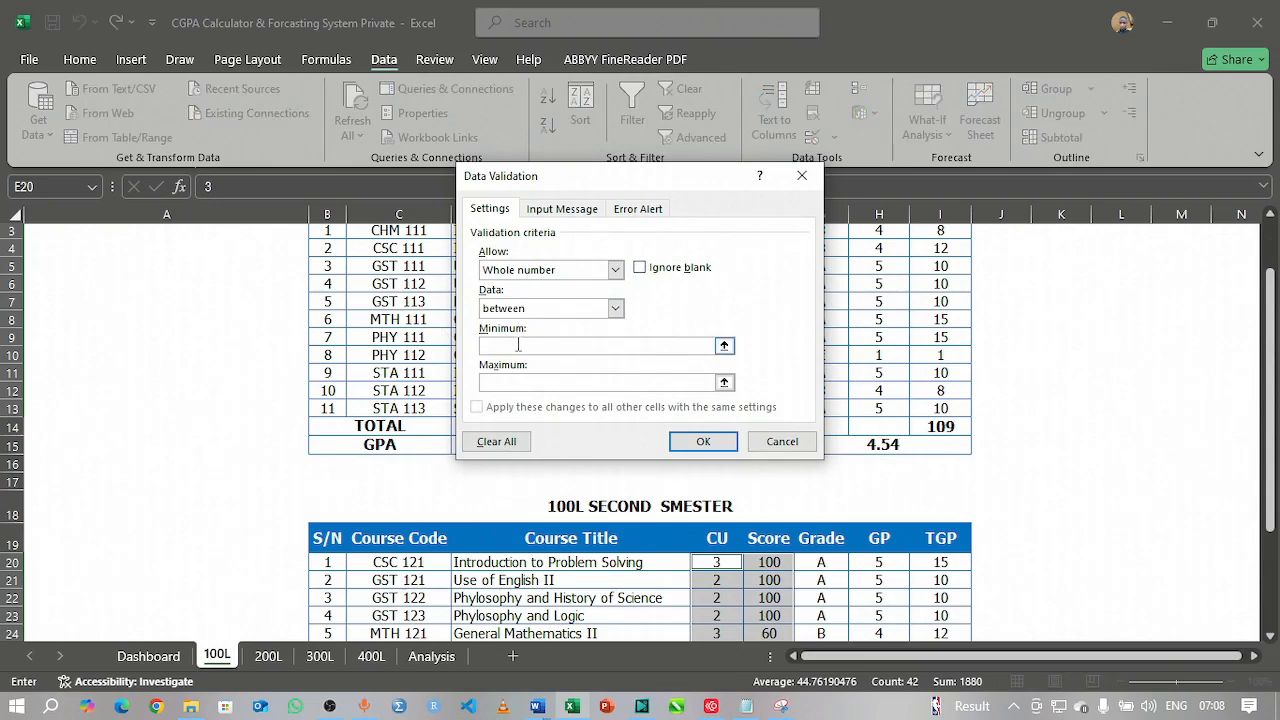
{"action": "type", "text": "0"}
{"action": "left_click", "coordinate": [516, 381]}
{"action": "type", "text": "100"}
{"action": "left_click", "coordinate": [625, 212]}
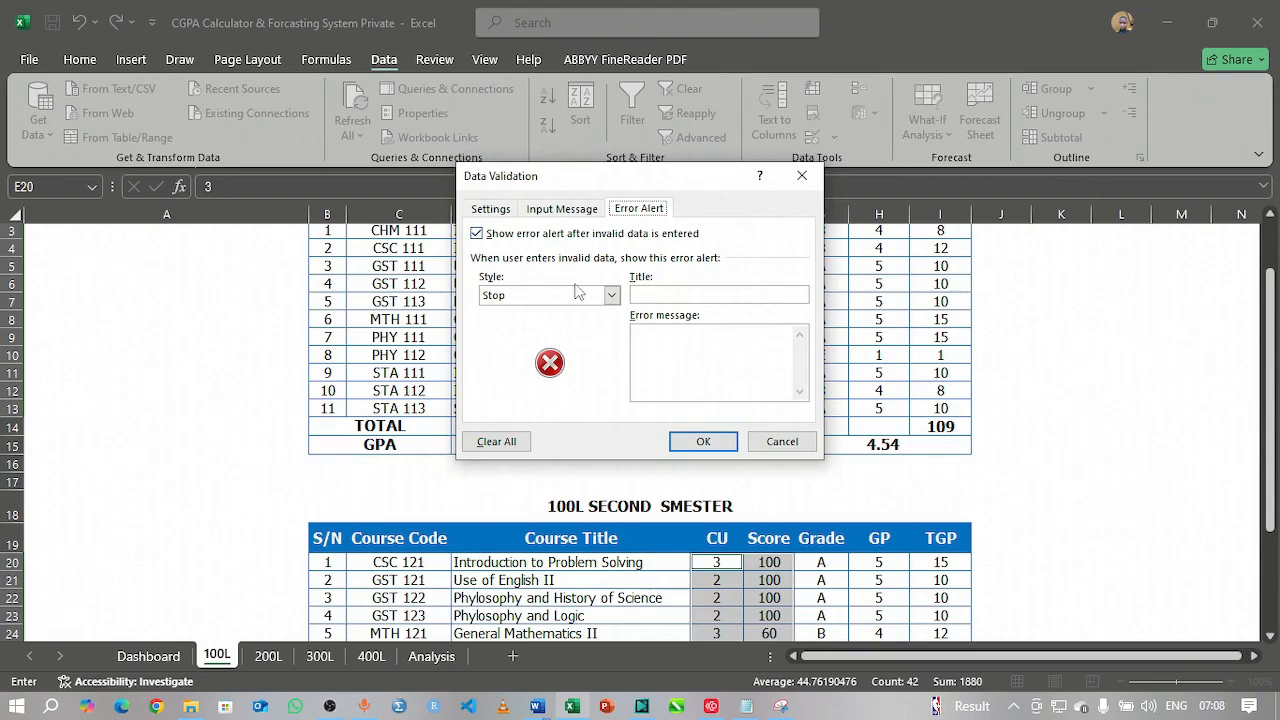
Step: Give the rule the error title 'Invalid Details' and message 'Only Number is Allowed (0 - 100)', and apply it
{"action": "left_click", "coordinate": [642, 296]}
{"action": "type", "text": "Inva"}
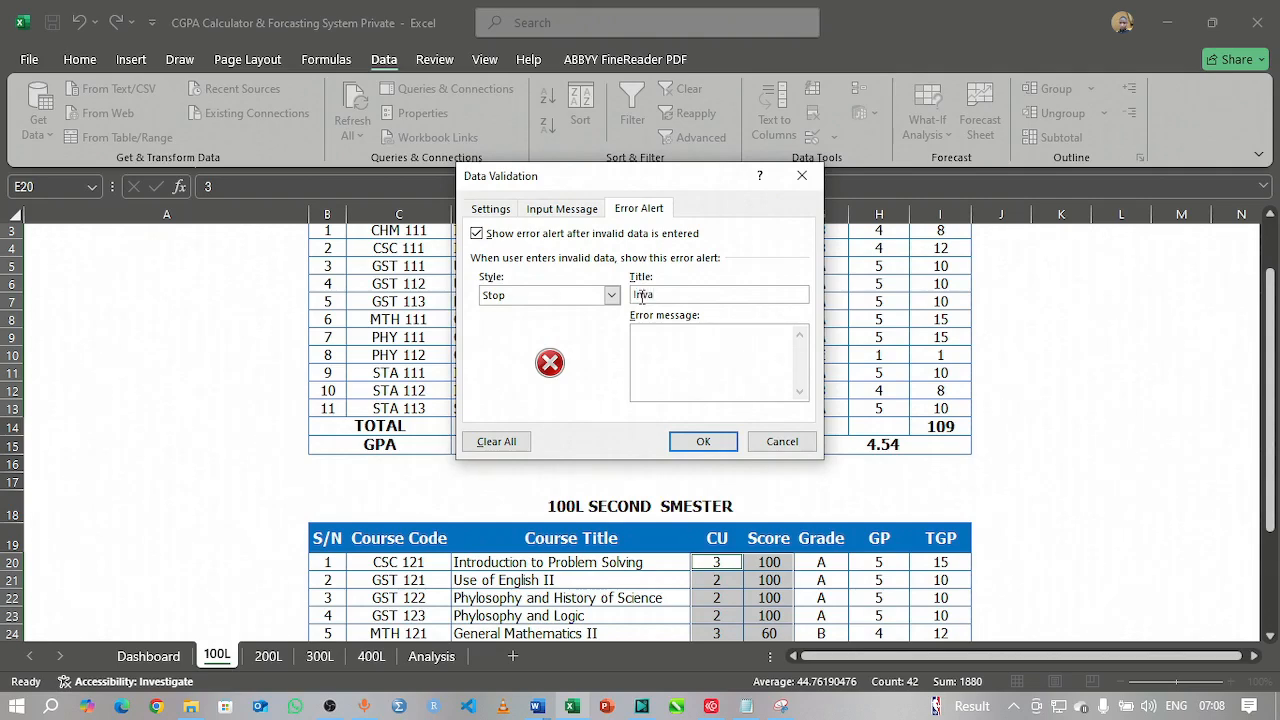
{"action": "type", "text": "lid Details"}
{"action": "left_click", "coordinate": [651, 338]}
{"action": "type", "text": "ON"}
{"action": "key", "text": "BackSpace"}
{"action": "type", "text": "nly is "}
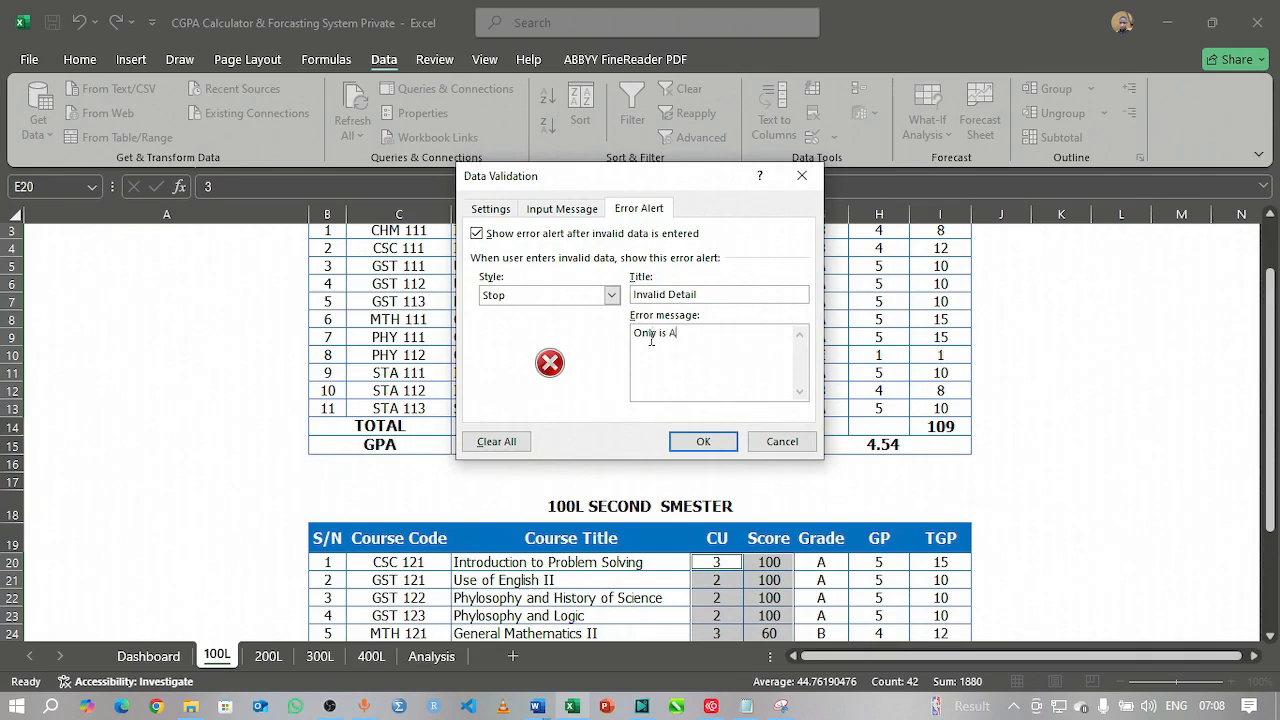
{"action": "type", "text": "Allowed"}
{"action": "left_click", "coordinate": [659, 333]}
{"action": "type", "text": "Number"}
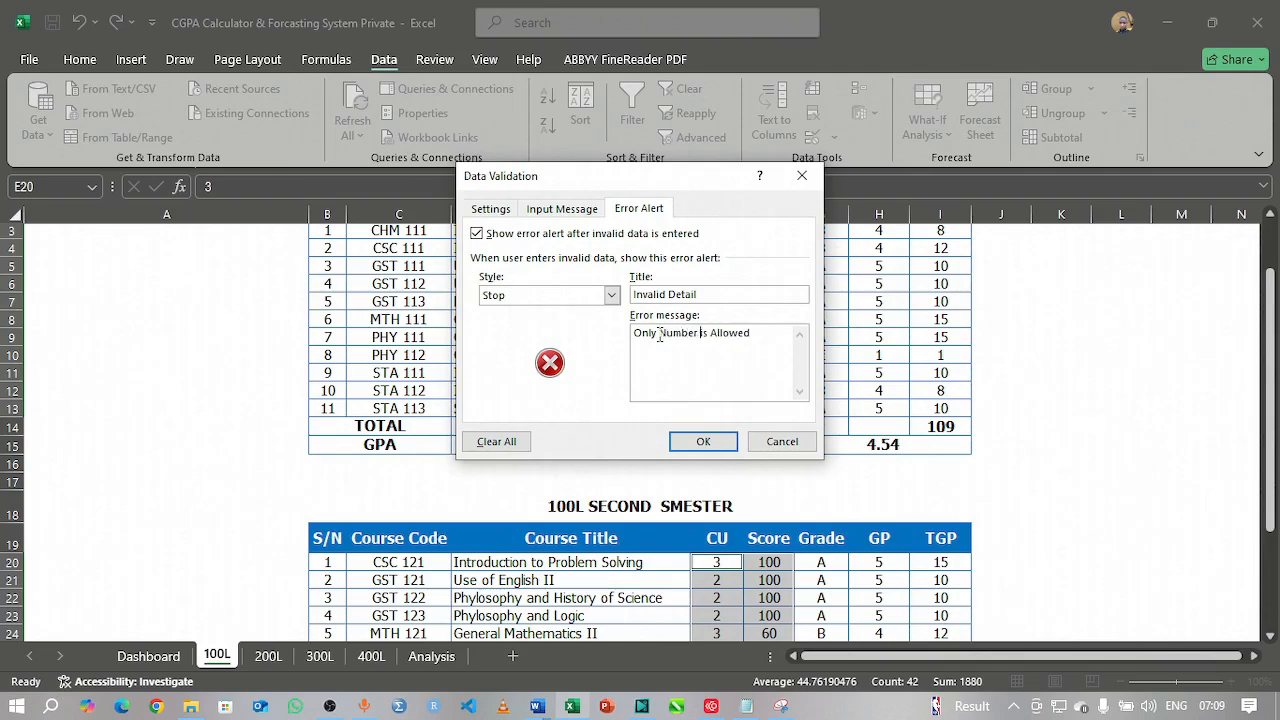
{"action": "left_click", "coordinate": [766, 333]}
{"action": "type", "text": "0 - 100)"}
{"action": "left_click", "coordinate": [700, 442]}
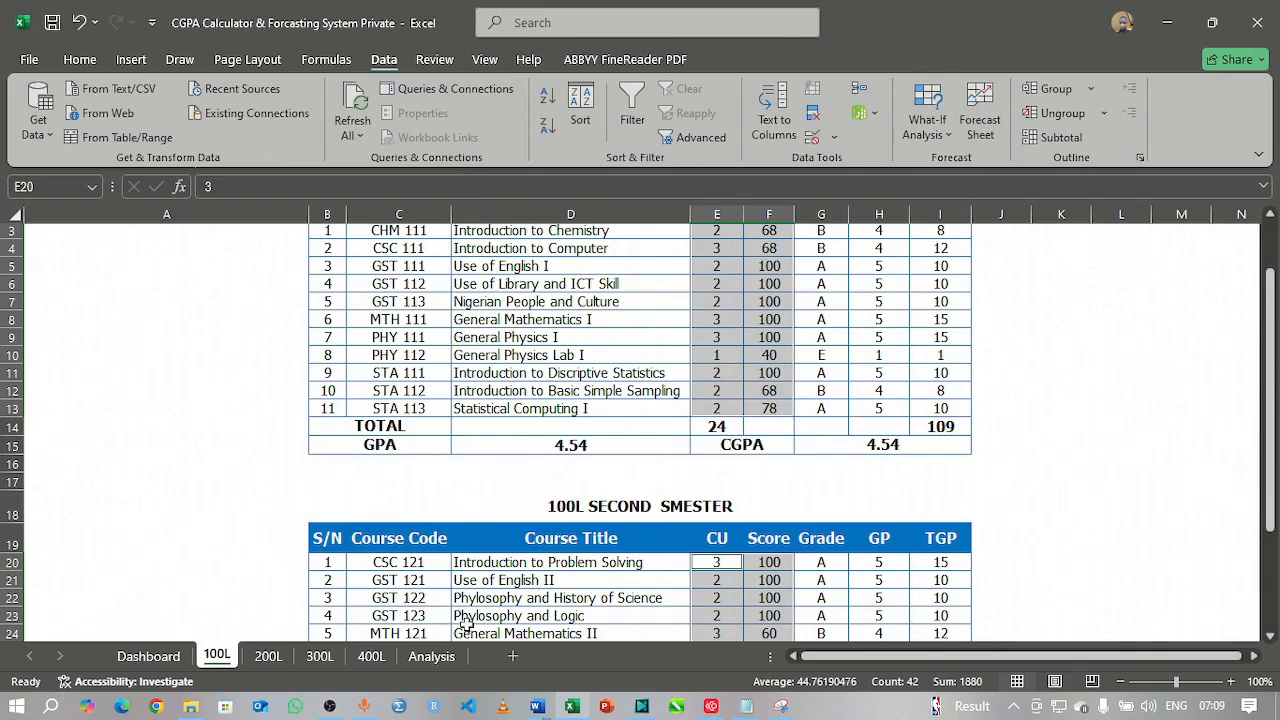
{"action": "scroll", "coordinate": [828, 384], "scroll_direction": "up", "scroll_amount": 2}
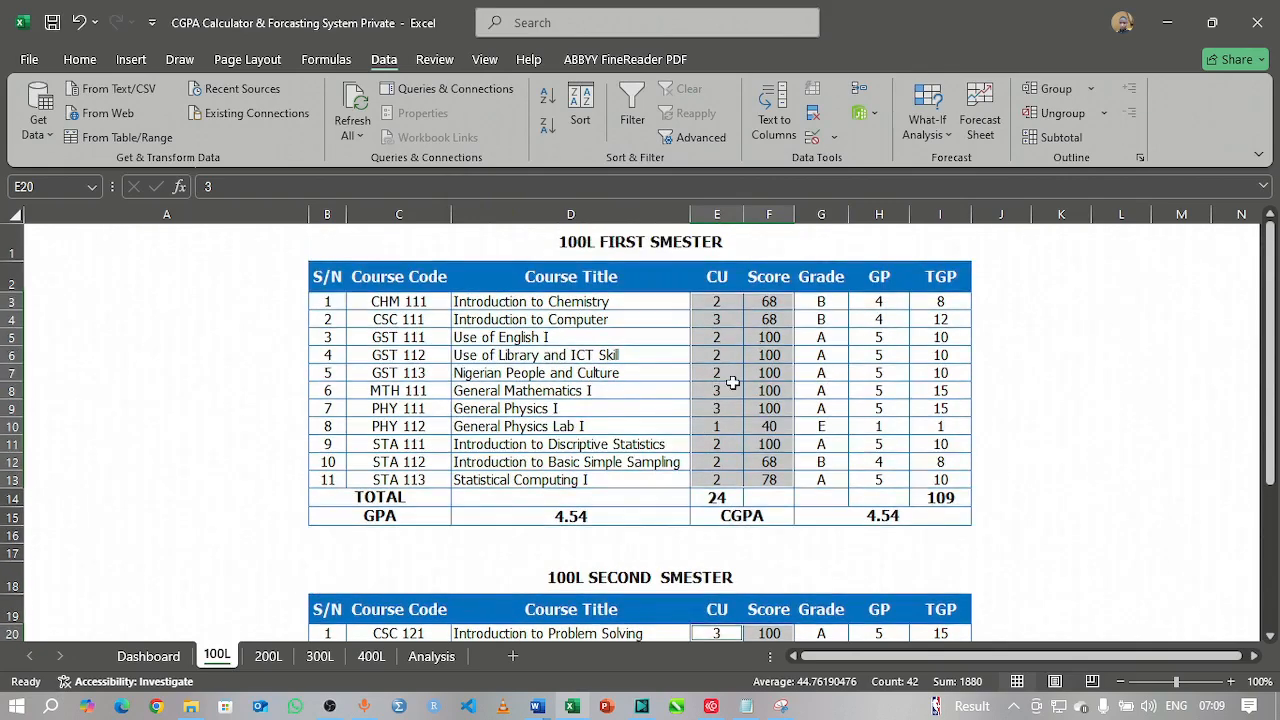
{"action": "left_click", "coordinate": [732, 355]}
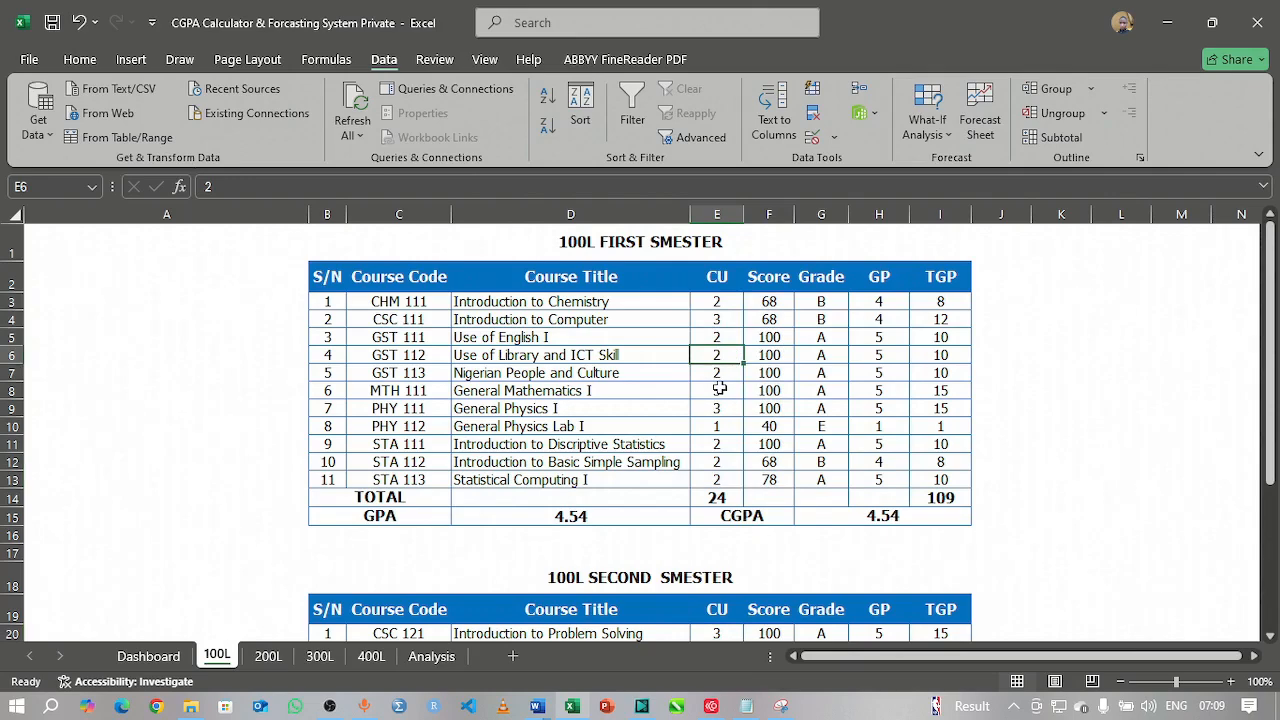
{"action": "type", "text": "D"}
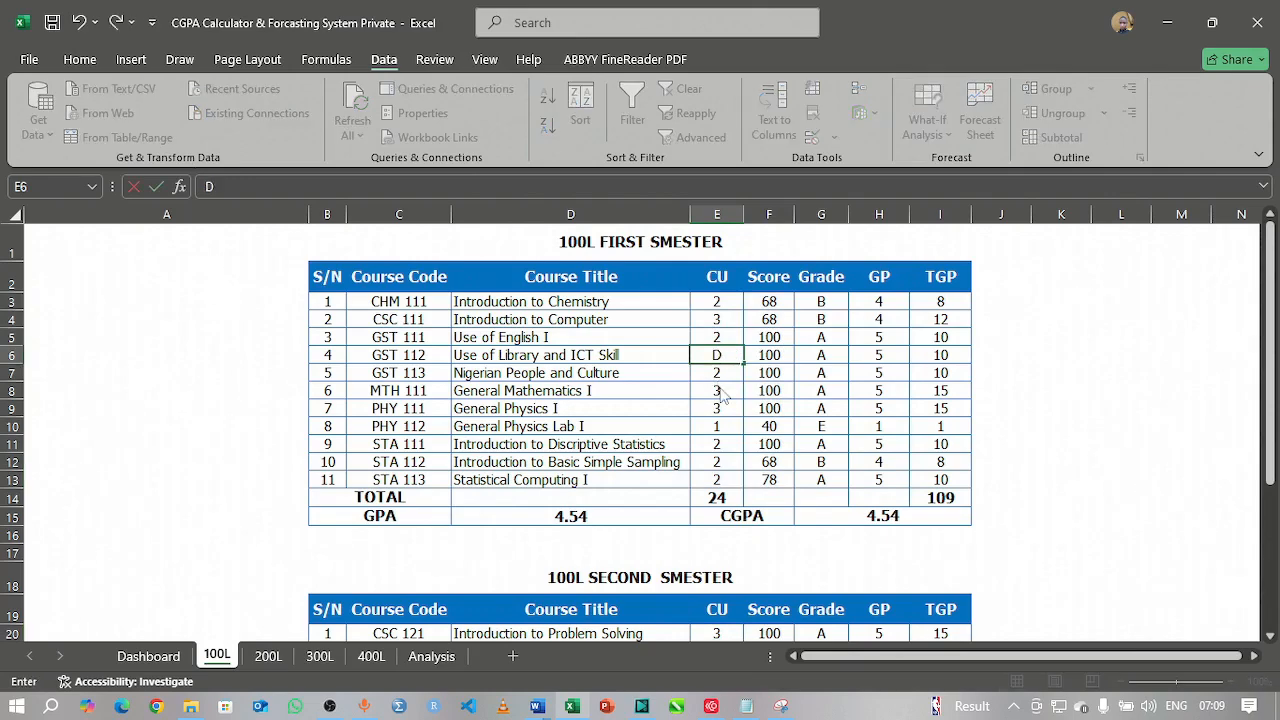
{"action": "key", "text": "ctrl+Return"}
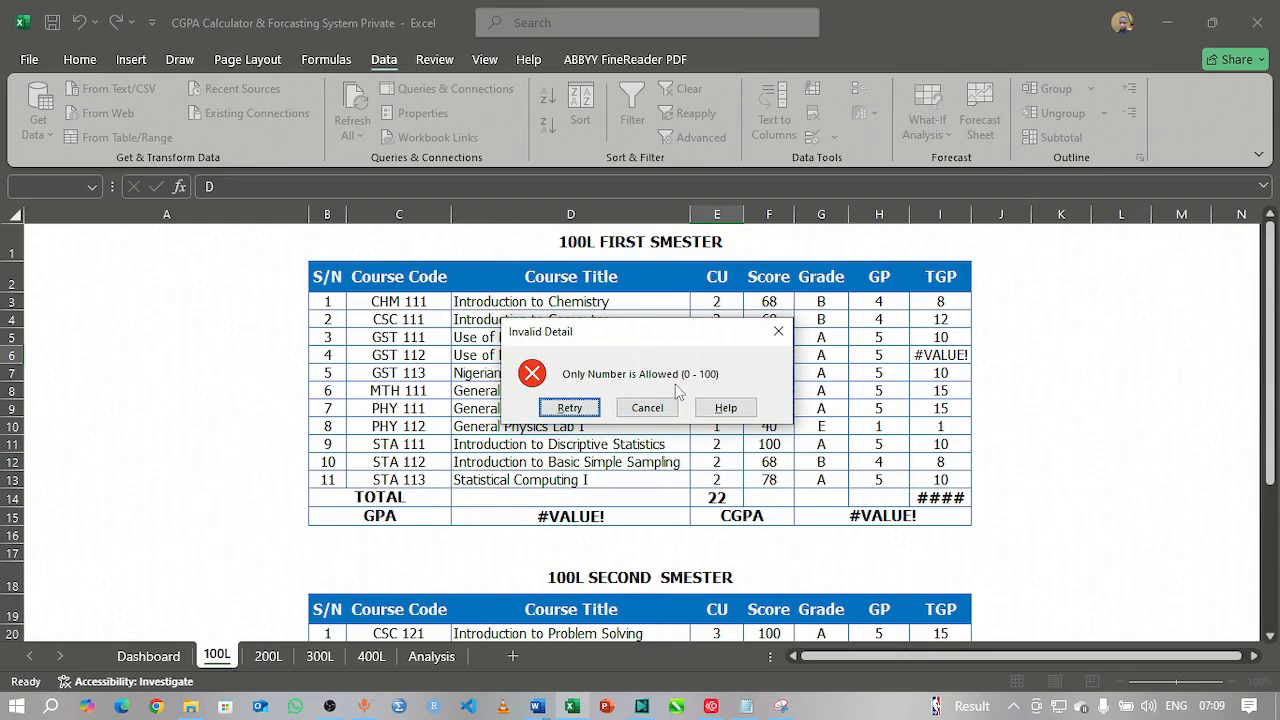
{"action": "left_click", "coordinate": [778, 331]}
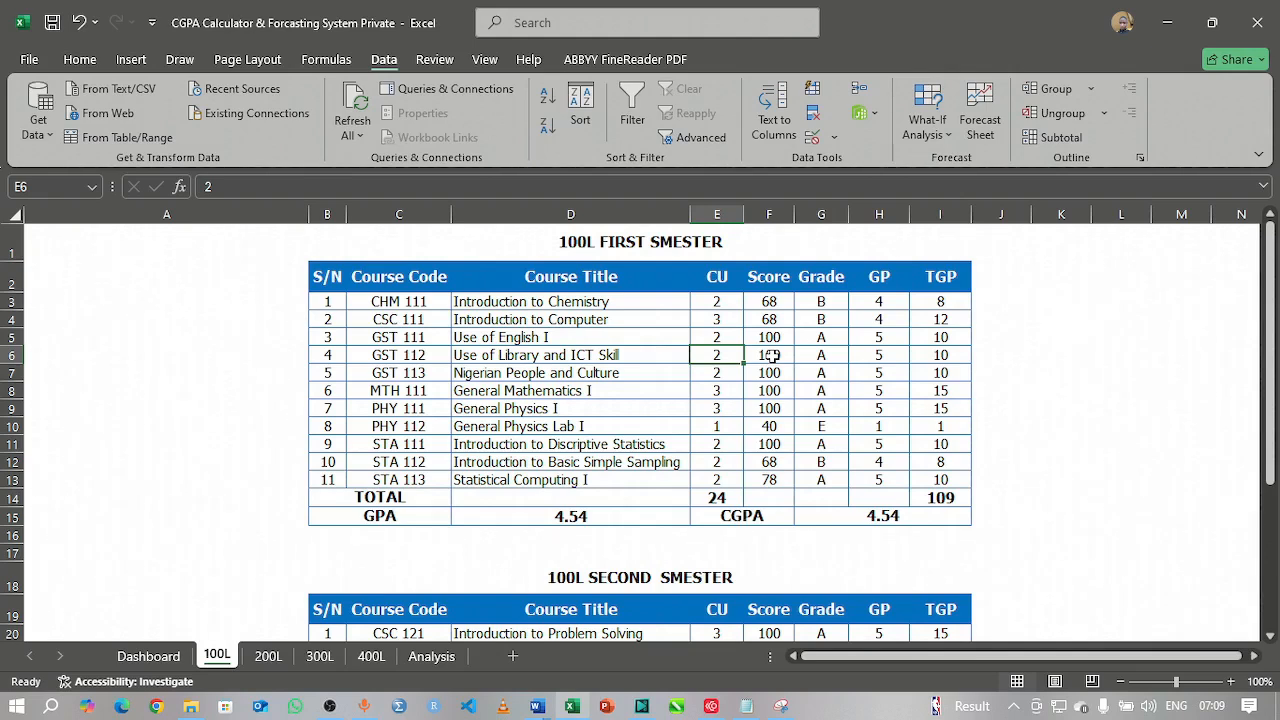
Step: Try 101 as the GST 112 score, see it rejected, and enter 60 instead
{"action": "left_click", "coordinate": [772, 356]}
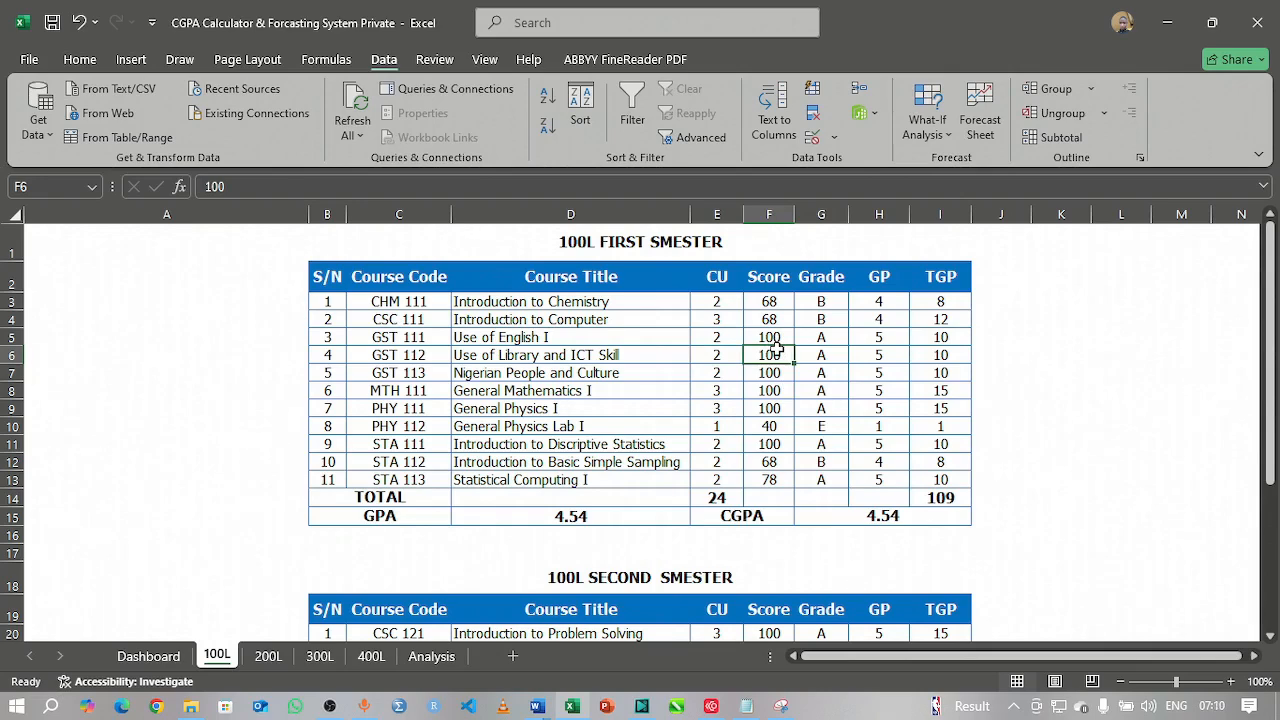
{"action": "type", "text": "101"}
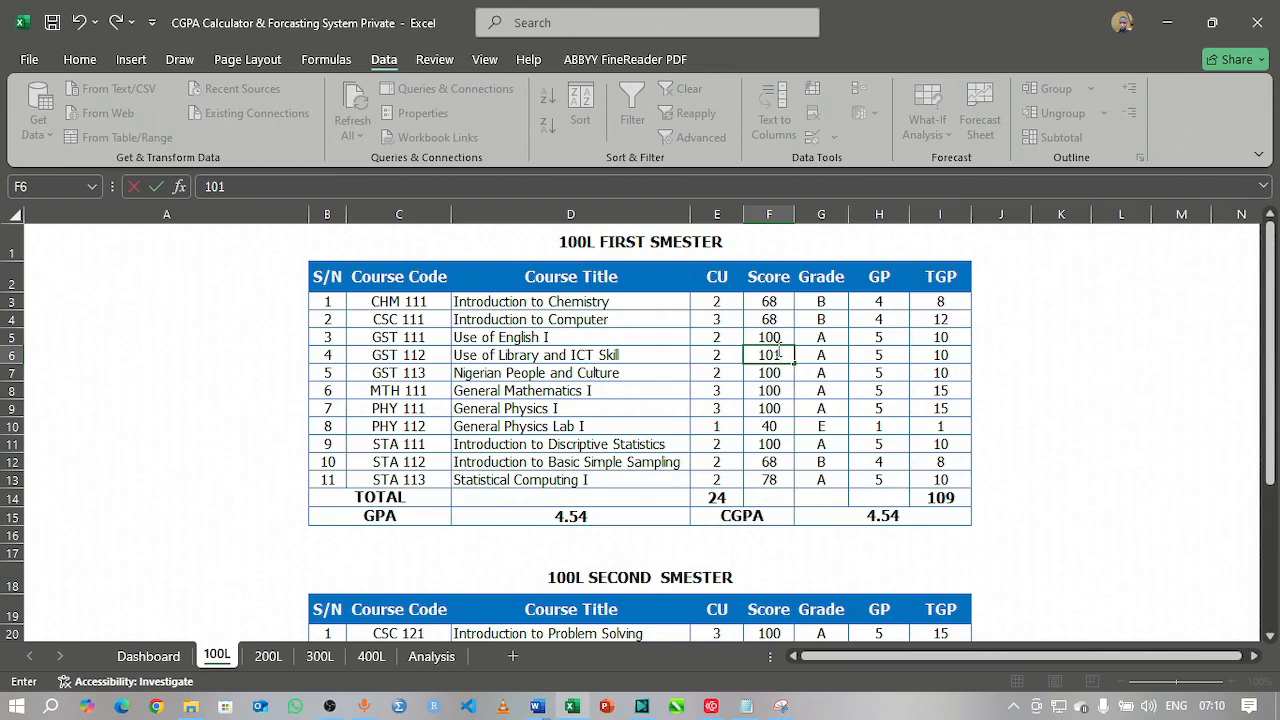
{"action": "key", "text": "Return"}
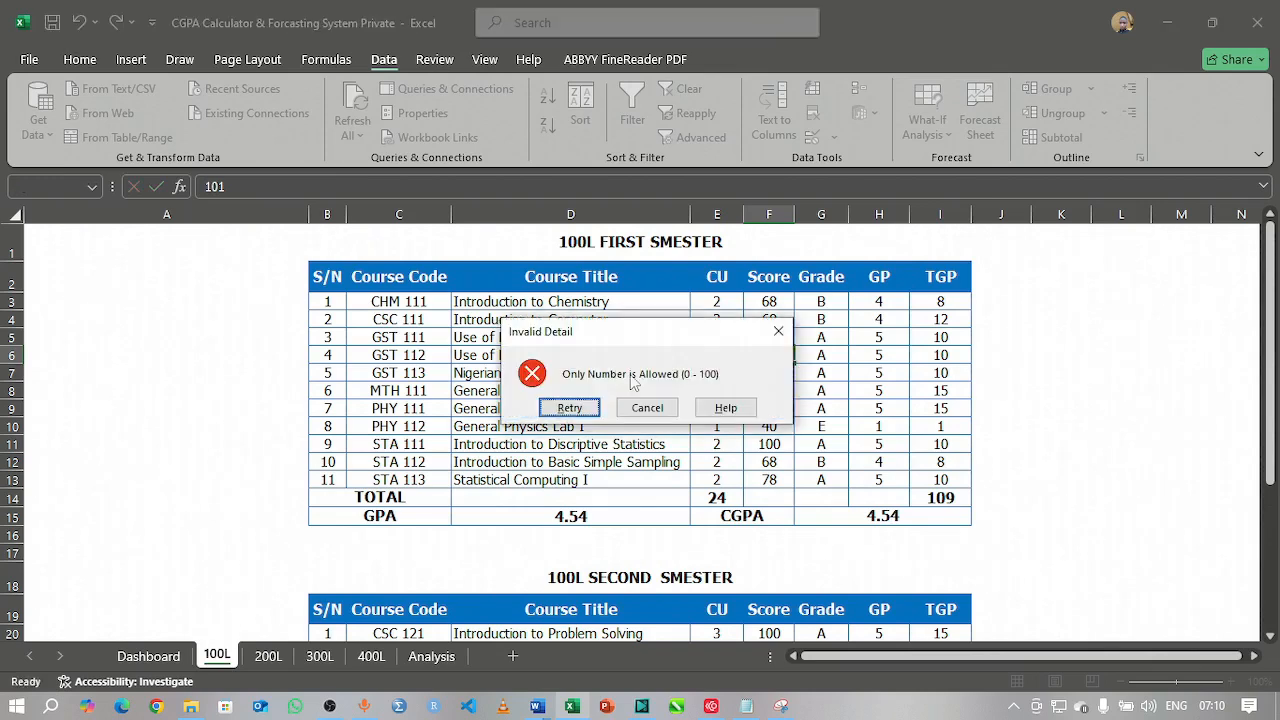
{"action": "left_click", "coordinate": [545, 409]}
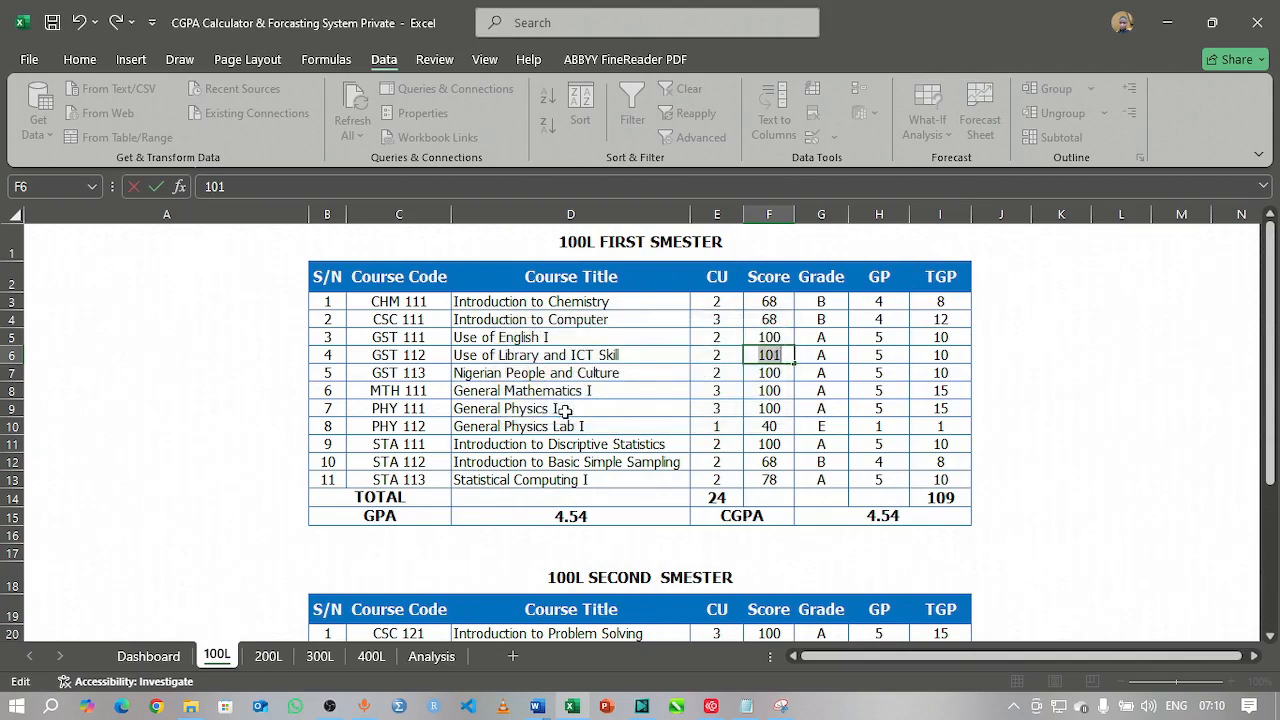
{"action": "key", "text": "Return"}
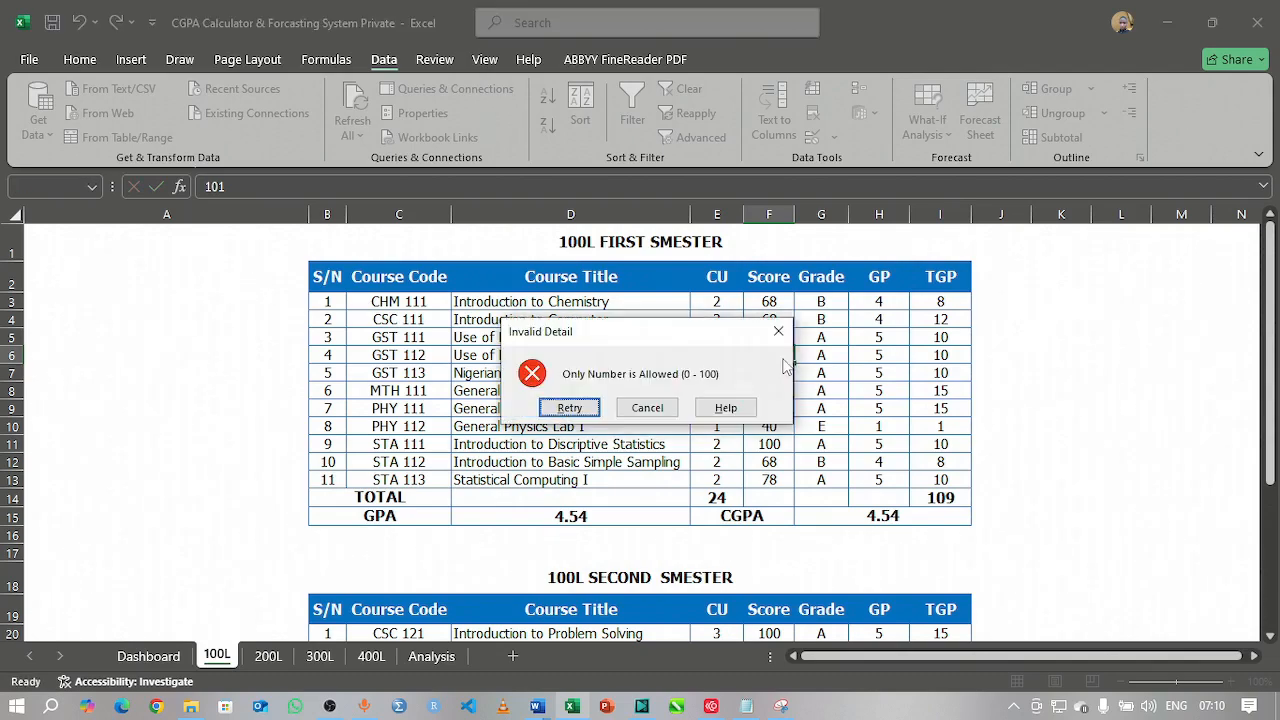
{"action": "key", "text": "Escape"}
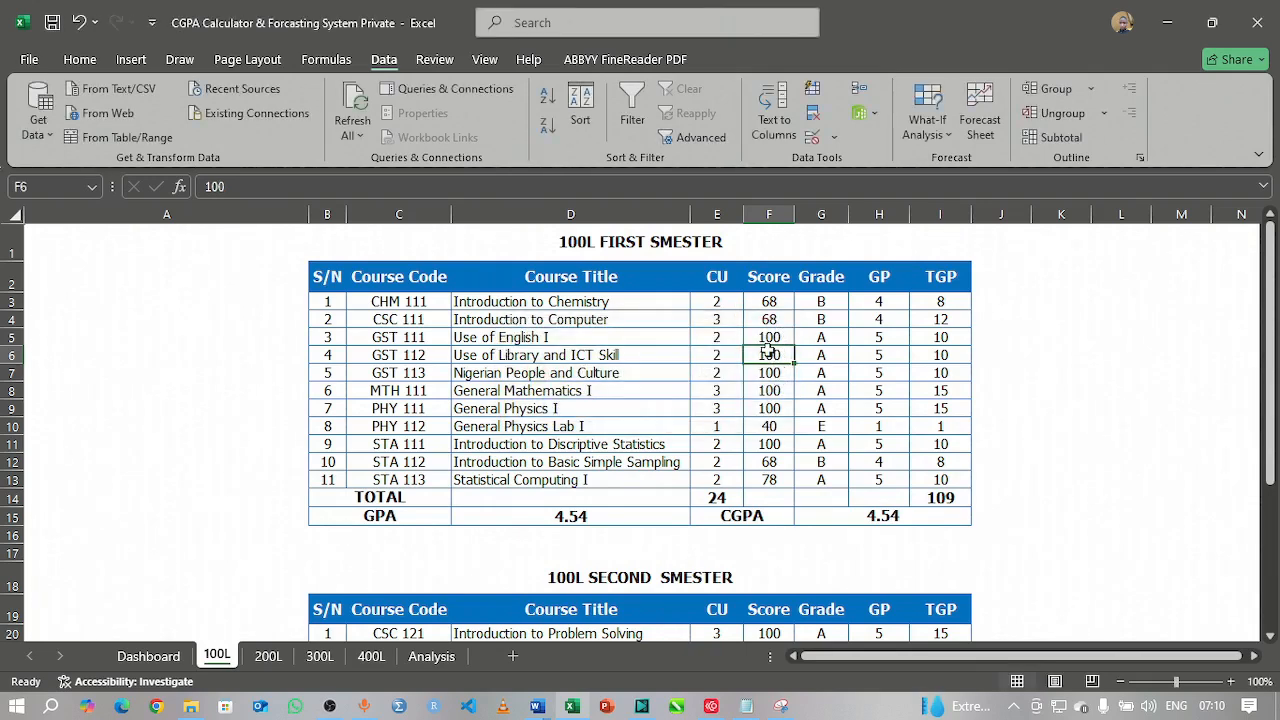
{"action": "type", "text": "60"}
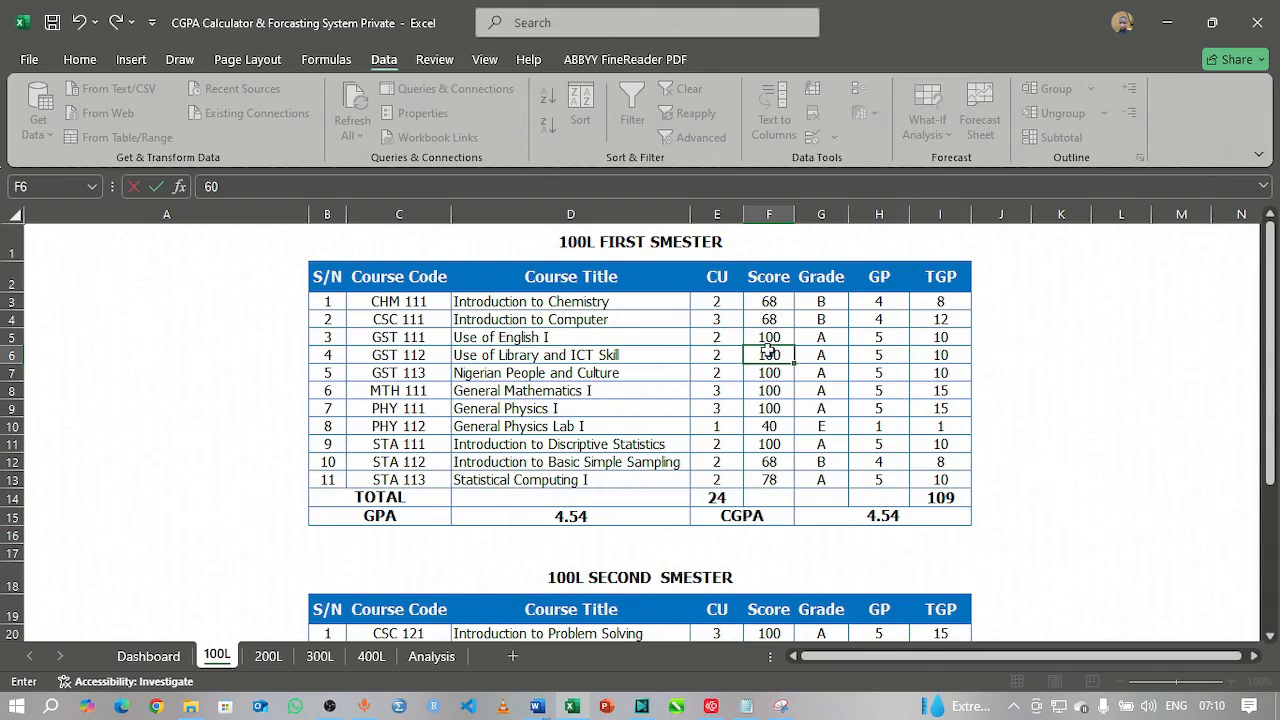
{"action": "key", "text": "Return"}
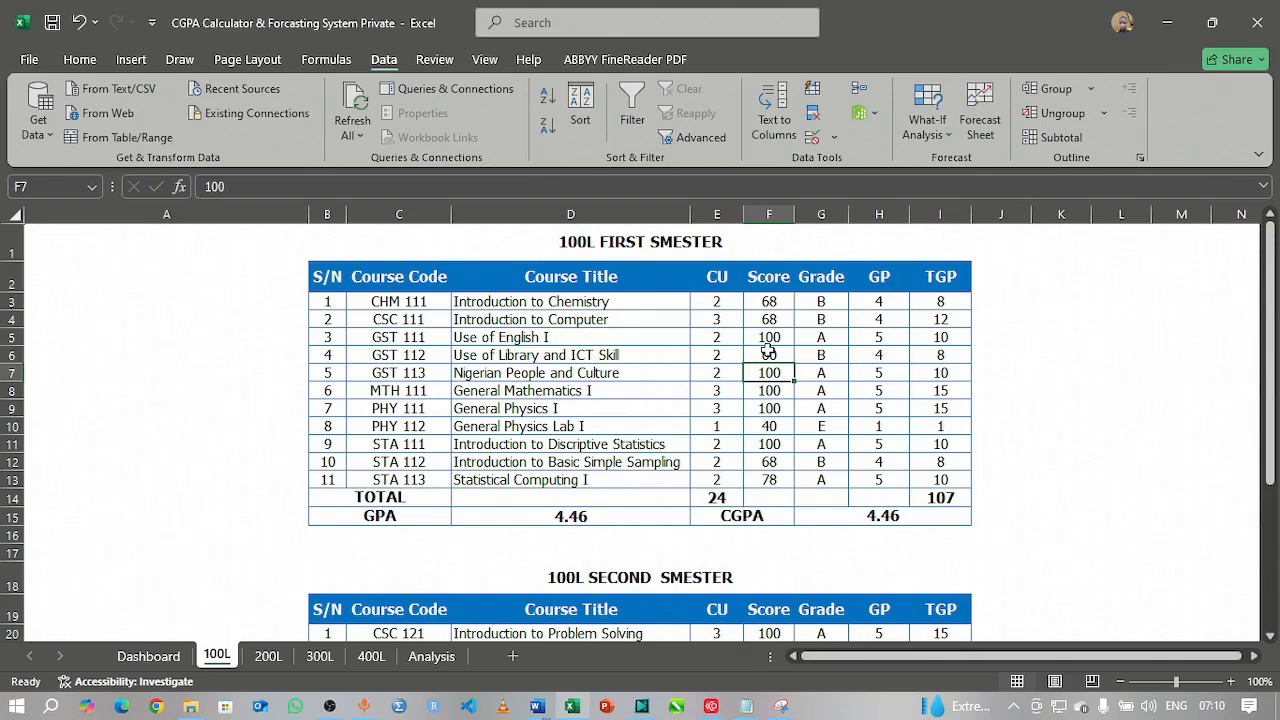
Step: Test the GST 123 score with text 'TYYTTTT' and cancel the rejected entry
{"action": "scroll", "coordinate": [767, 425], "scroll_direction": "down", "scroll_amount": 6}
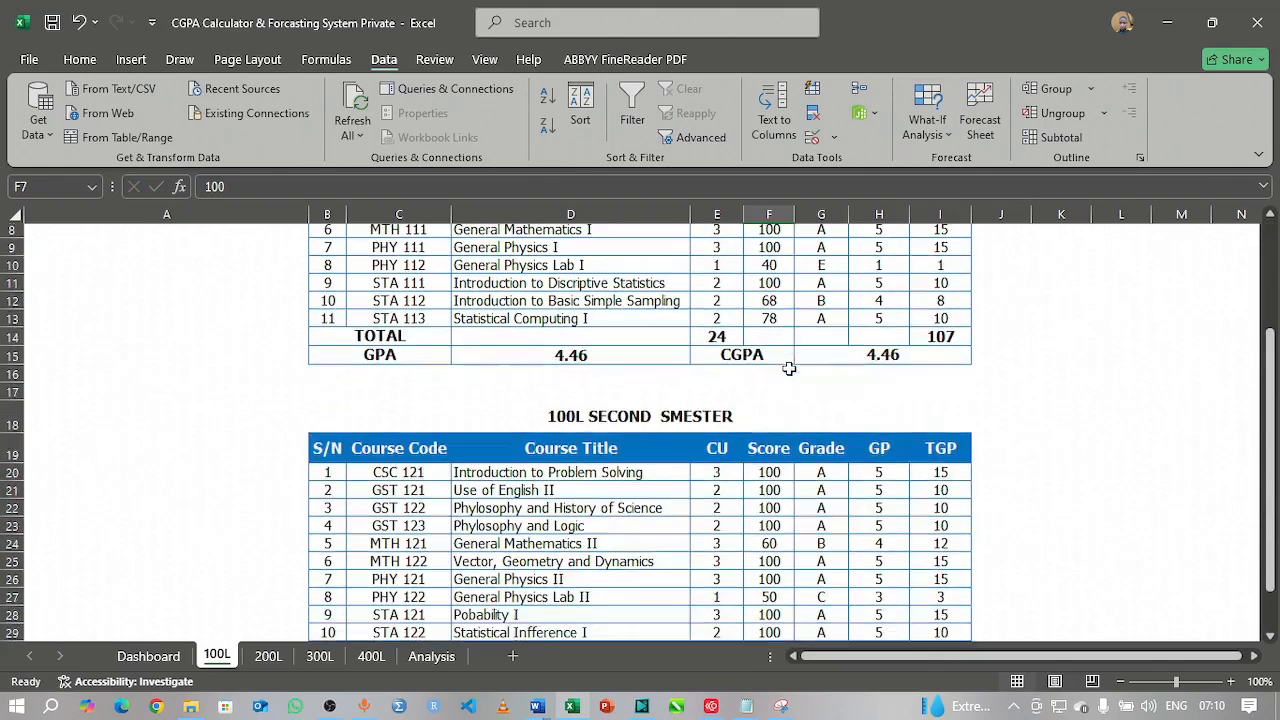
{"action": "left_click", "coordinate": [769, 331]}
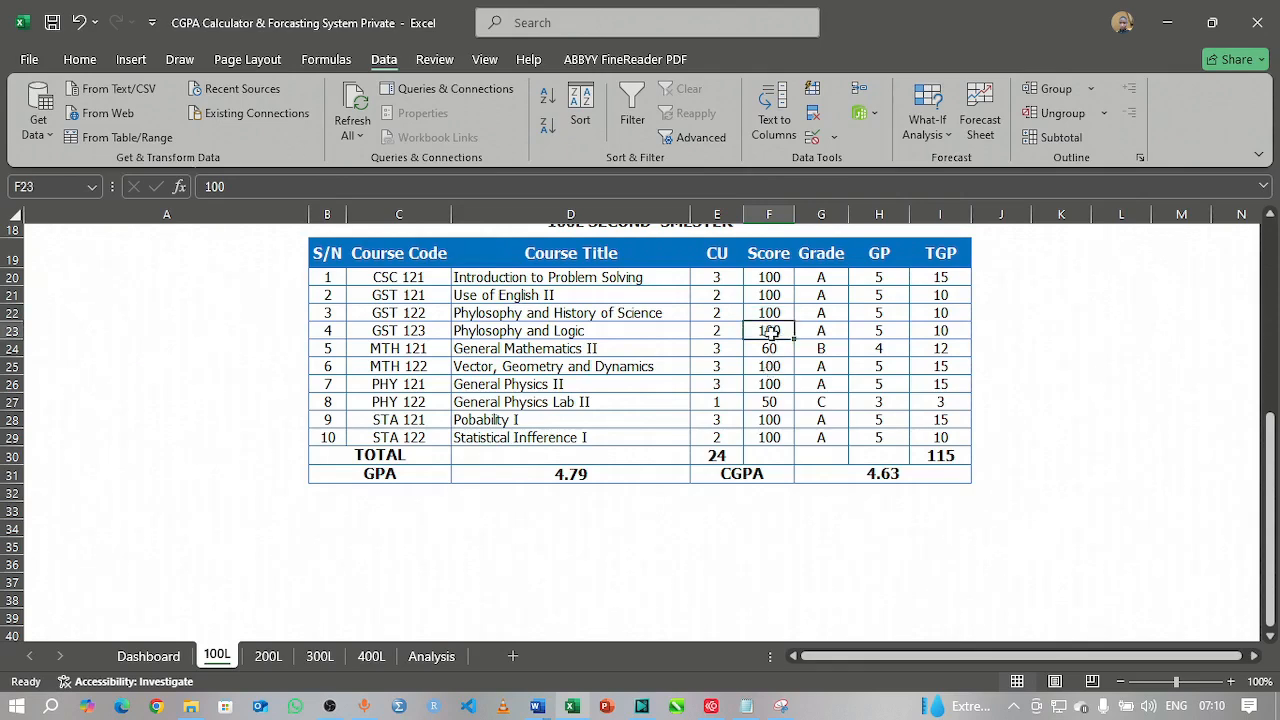
{"action": "type", "text": "TYYTTTT"}
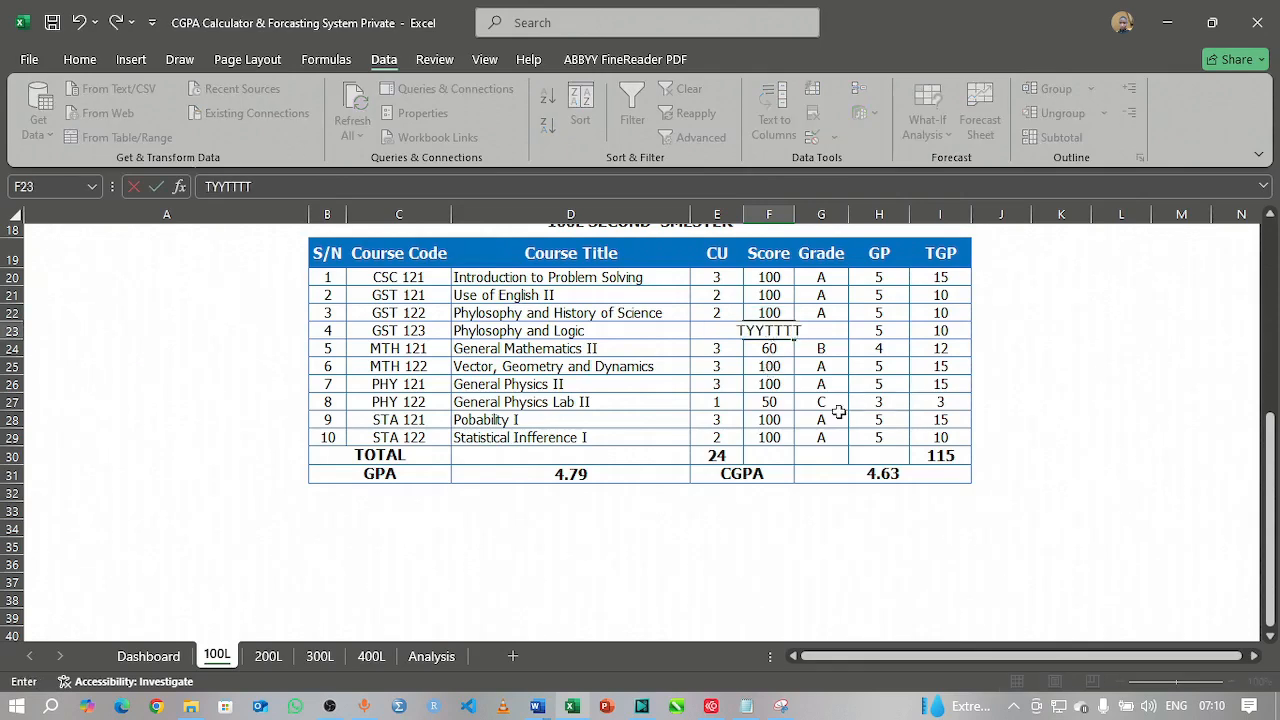
{"action": "key", "text": "Return"}
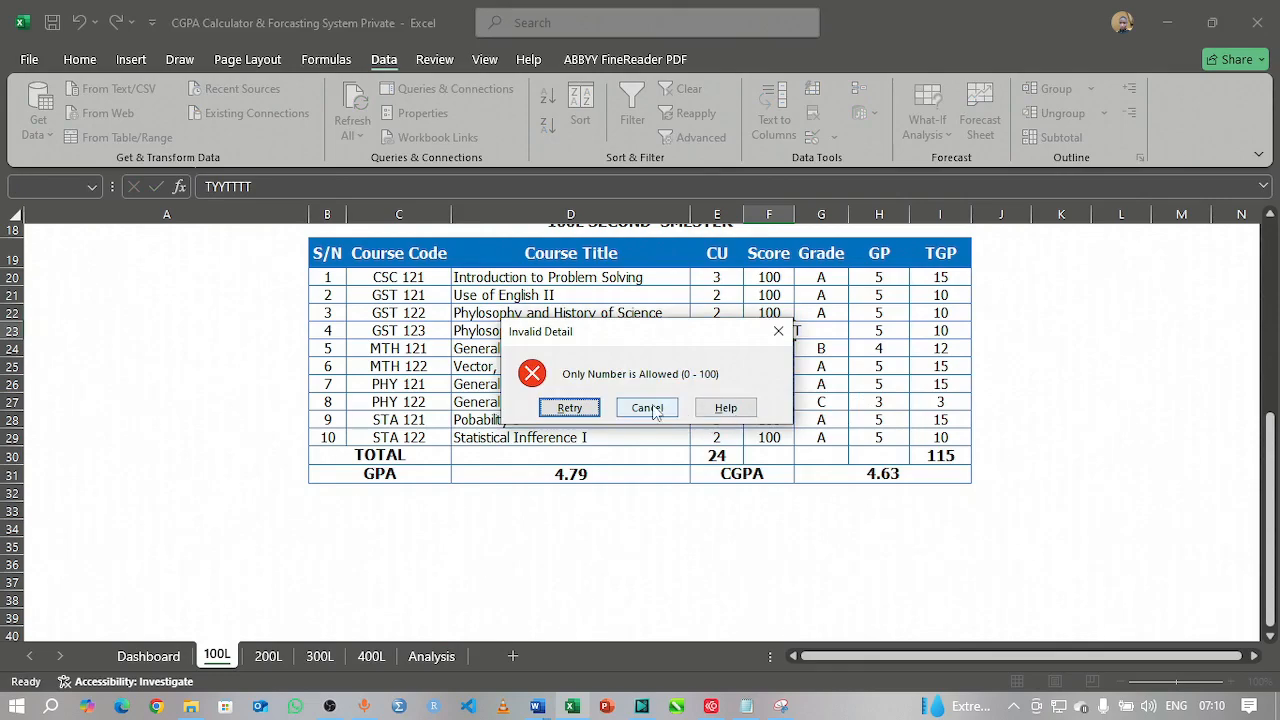
{"action": "left_click", "coordinate": [647, 408]}
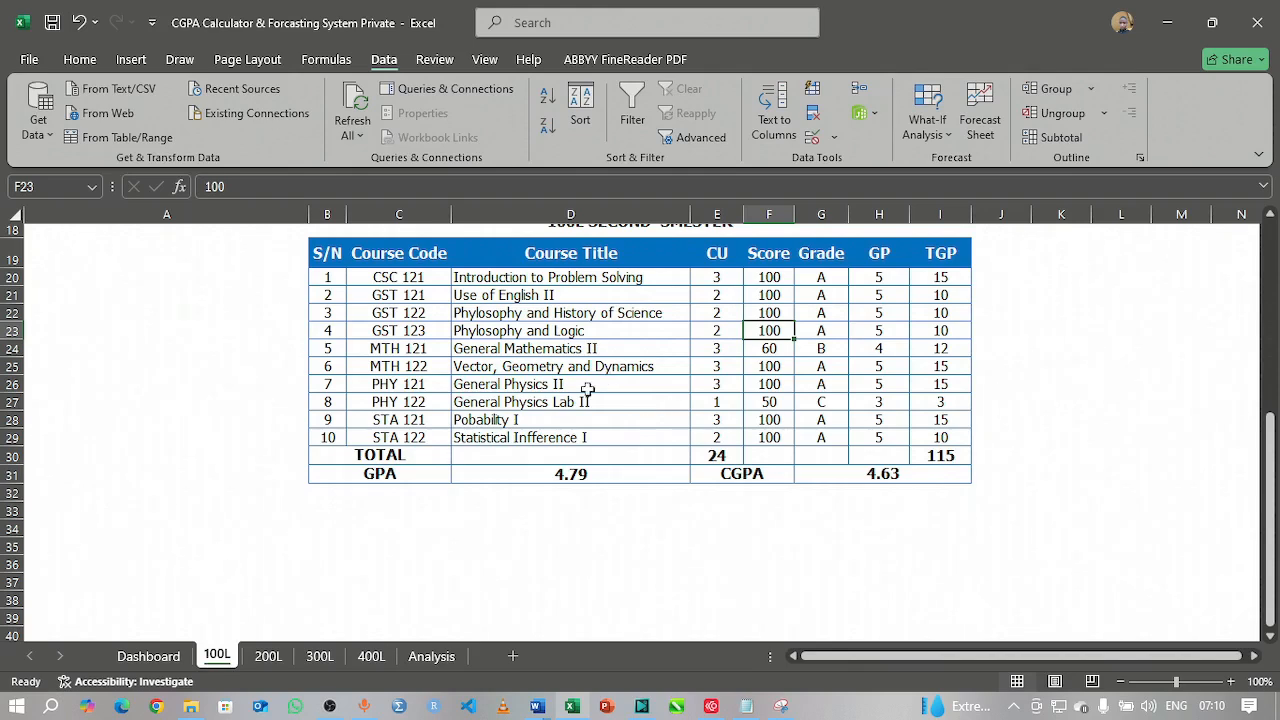
{"action": "scroll", "coordinate": [428, 436], "scroll_direction": "up", "scroll_amount": 6}
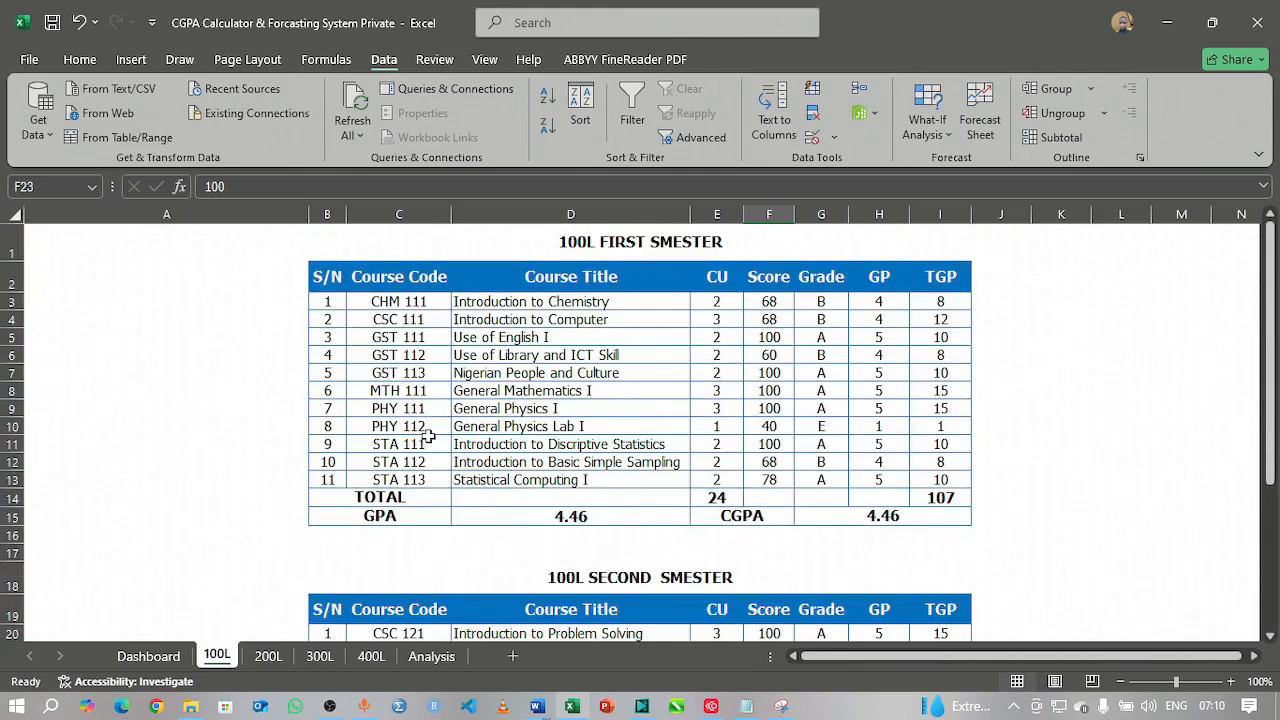
Step: Look through the 200L, 300L and 400L sheets, ending on the Analysis sheet's CGPA summary
{"action": "left_click", "coordinate": [267, 657]}
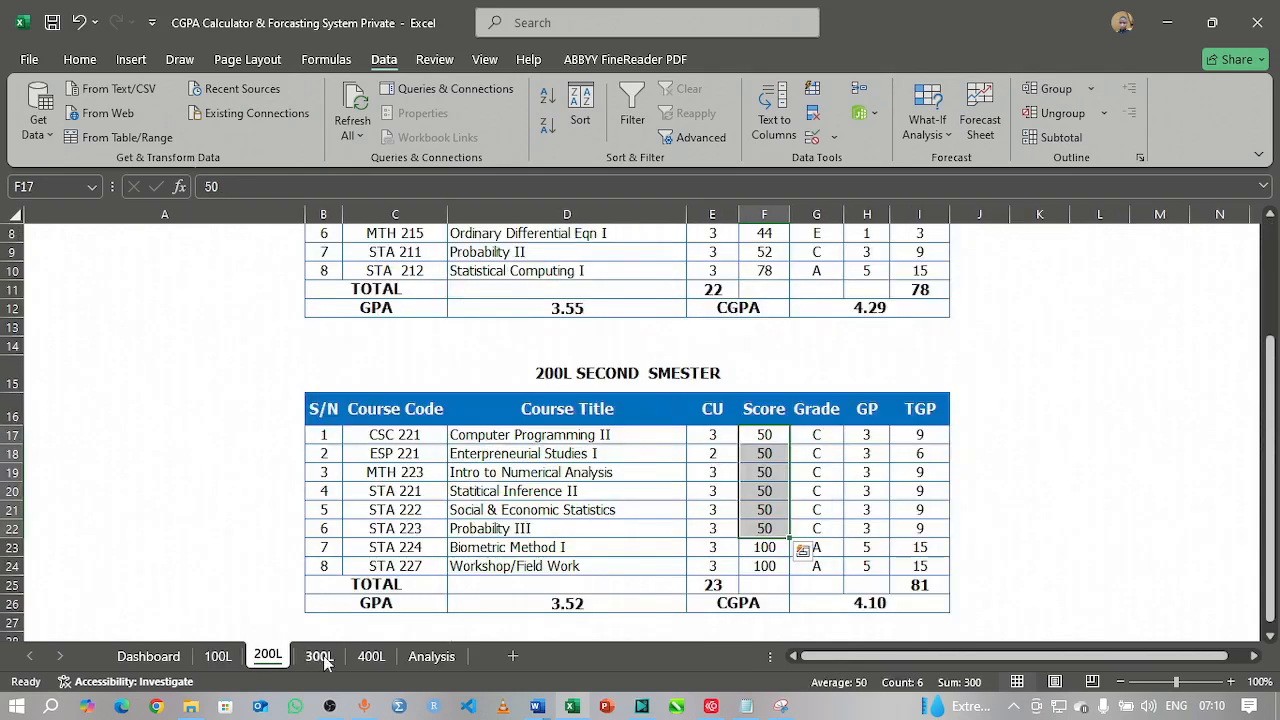
{"action": "left_click", "coordinate": [310, 657]}
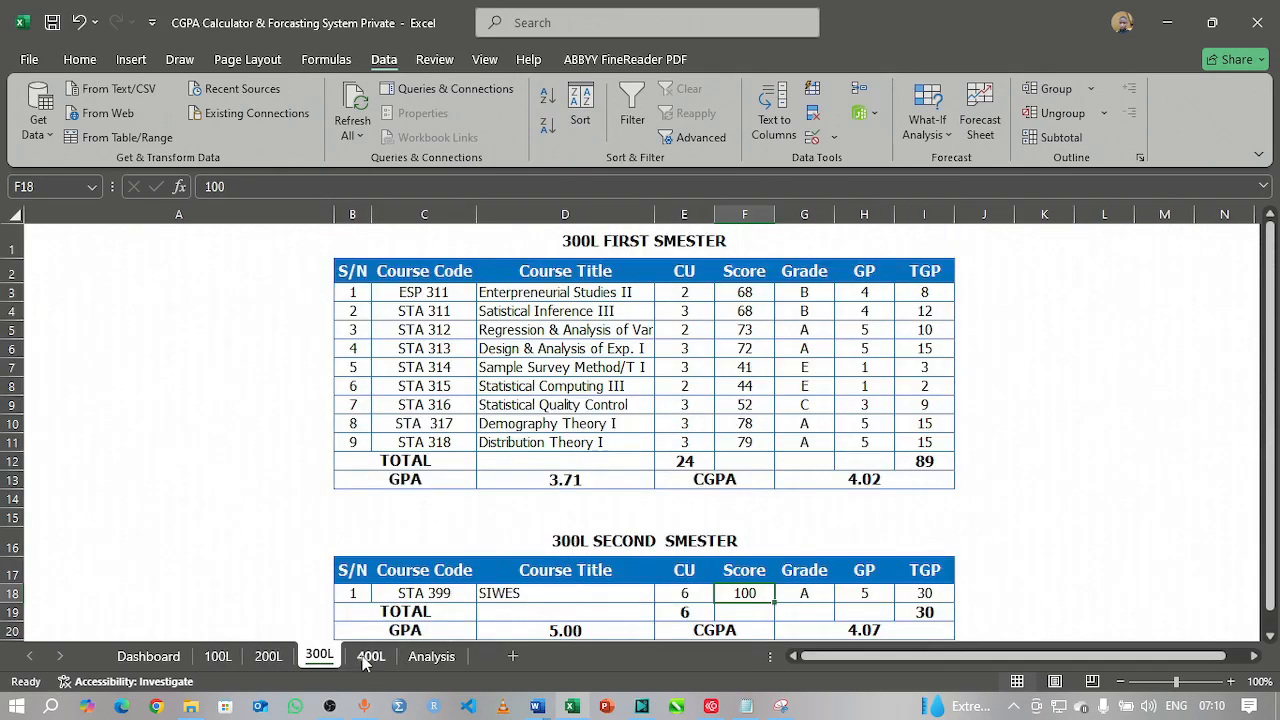
{"action": "left_click", "coordinate": [370, 657]}
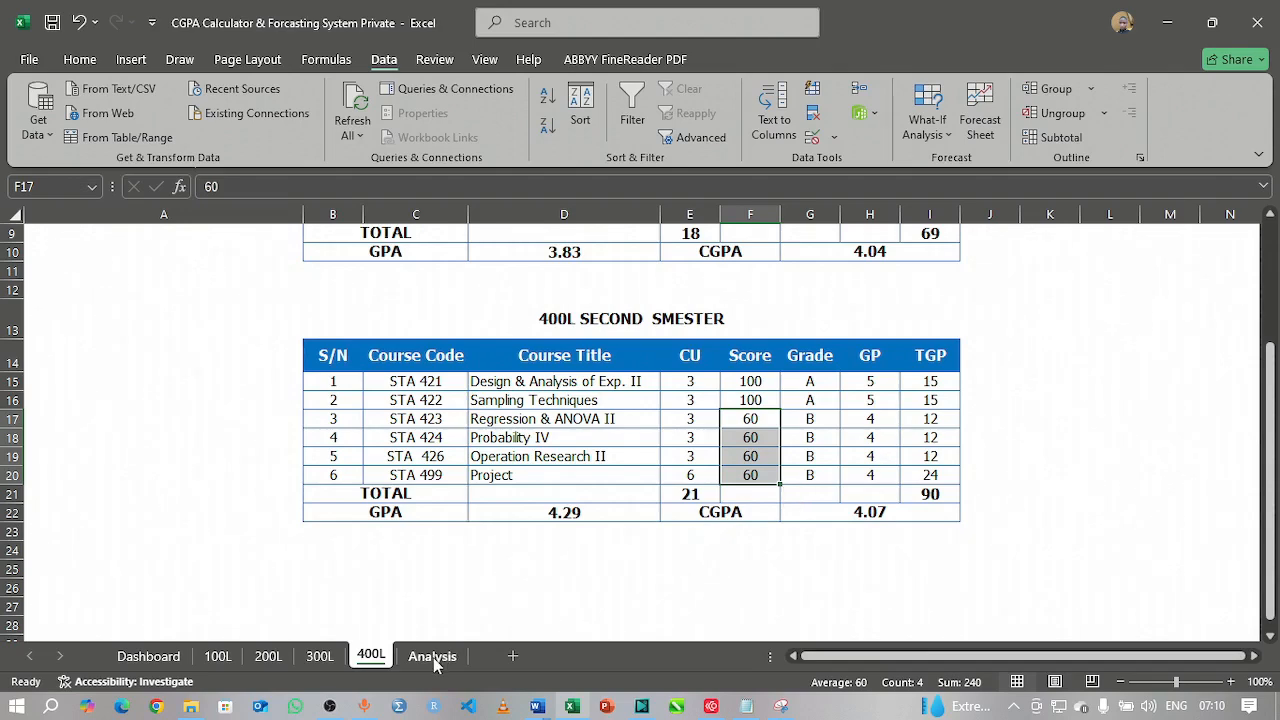
{"action": "left_click", "coordinate": [433, 657]}
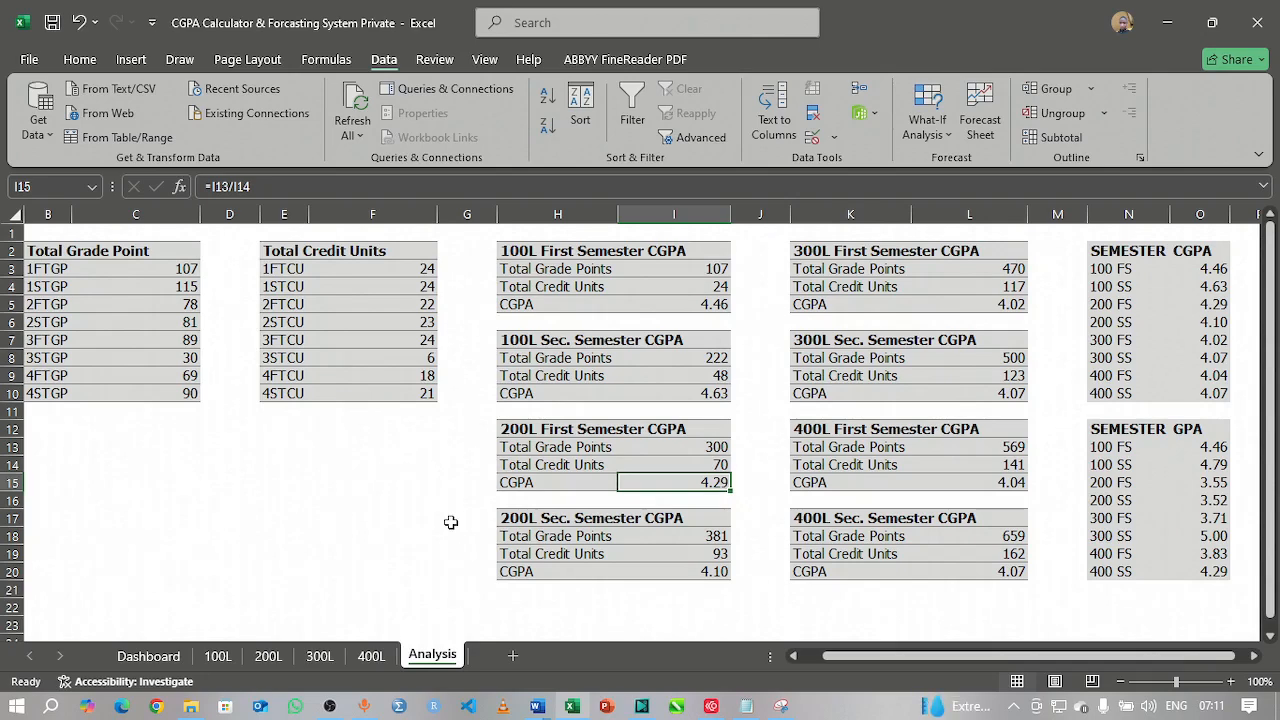
{"action": "left_click", "coordinate": [178, 268]}
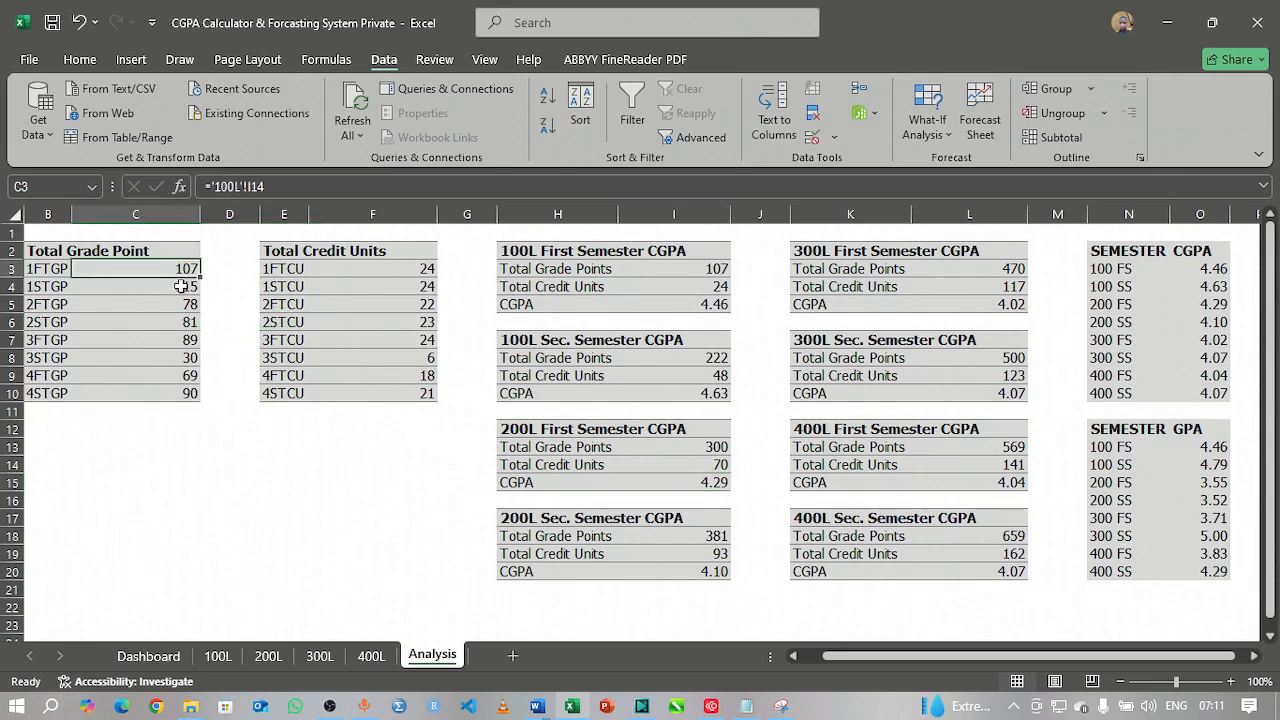
{"action": "left_click", "coordinate": [181, 286]}
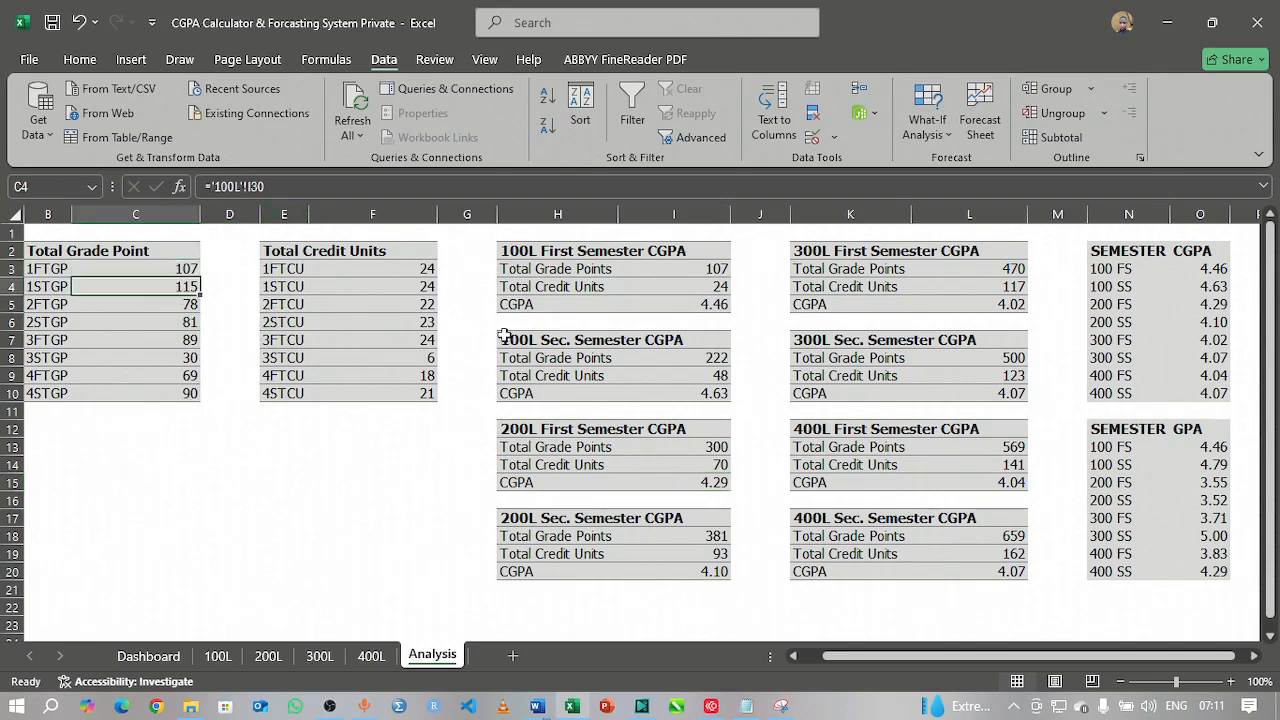
{"action": "left_click", "coordinate": [686, 360]}
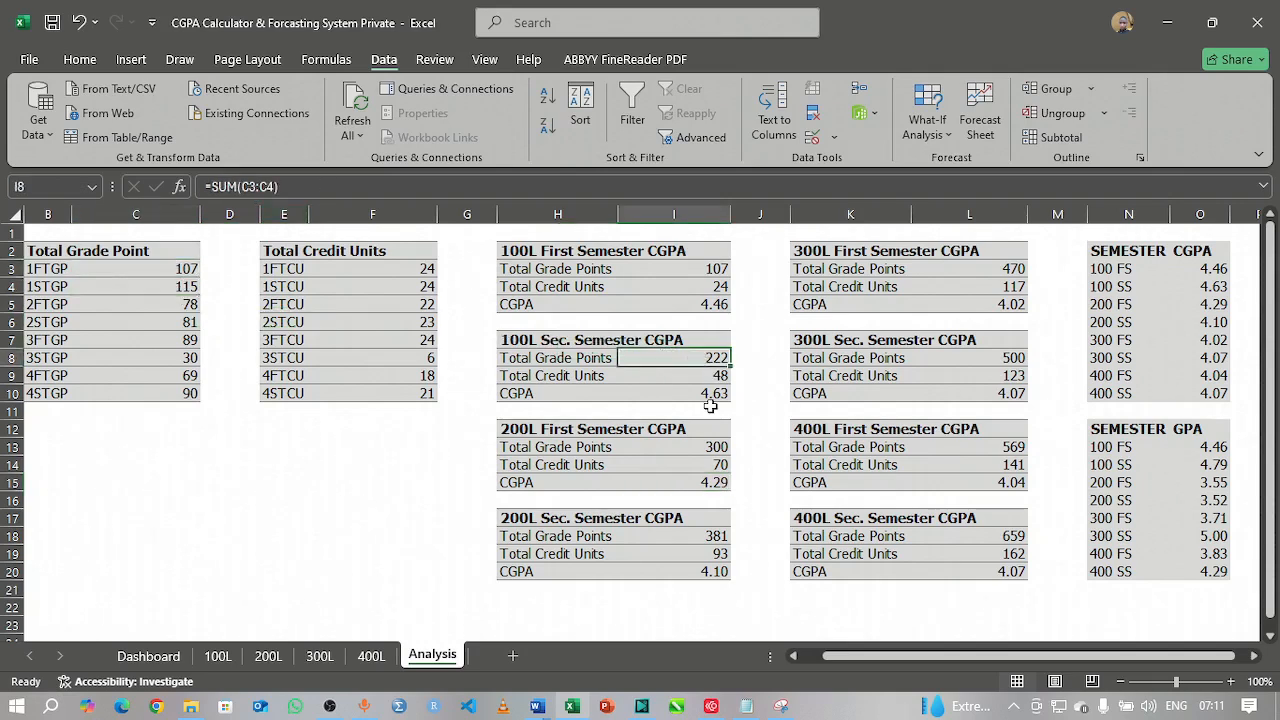
{"action": "left_click", "coordinate": [710, 406]}
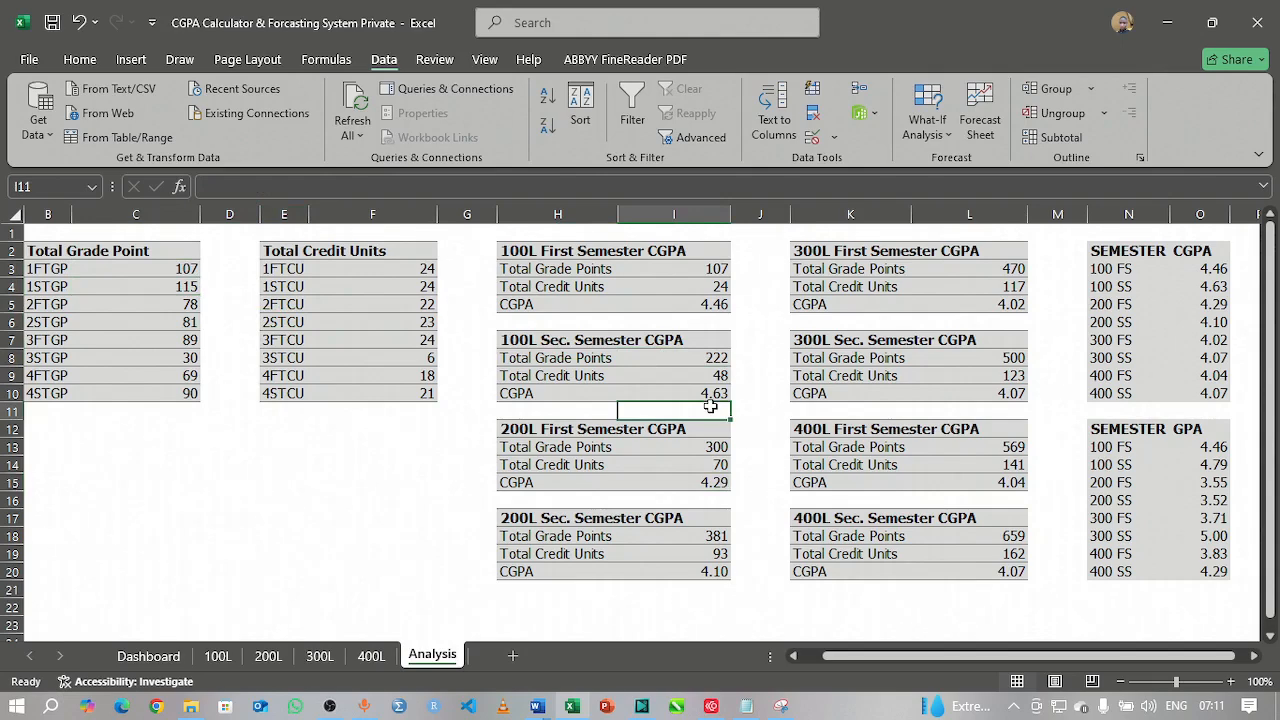
{"action": "left_click", "coordinate": [706, 378]}
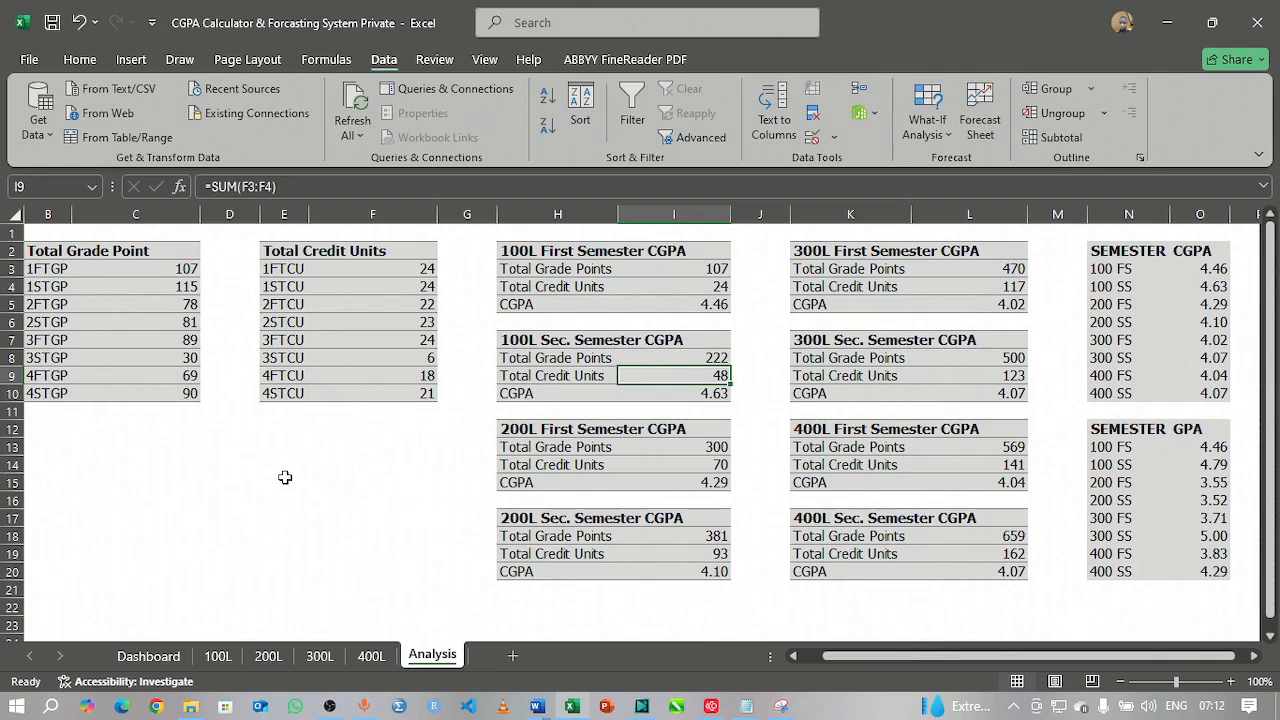
Step: Clear the Locked protection setting for all cells on the Analysis sheet
{"action": "left_click", "coordinate": [12, 214]}
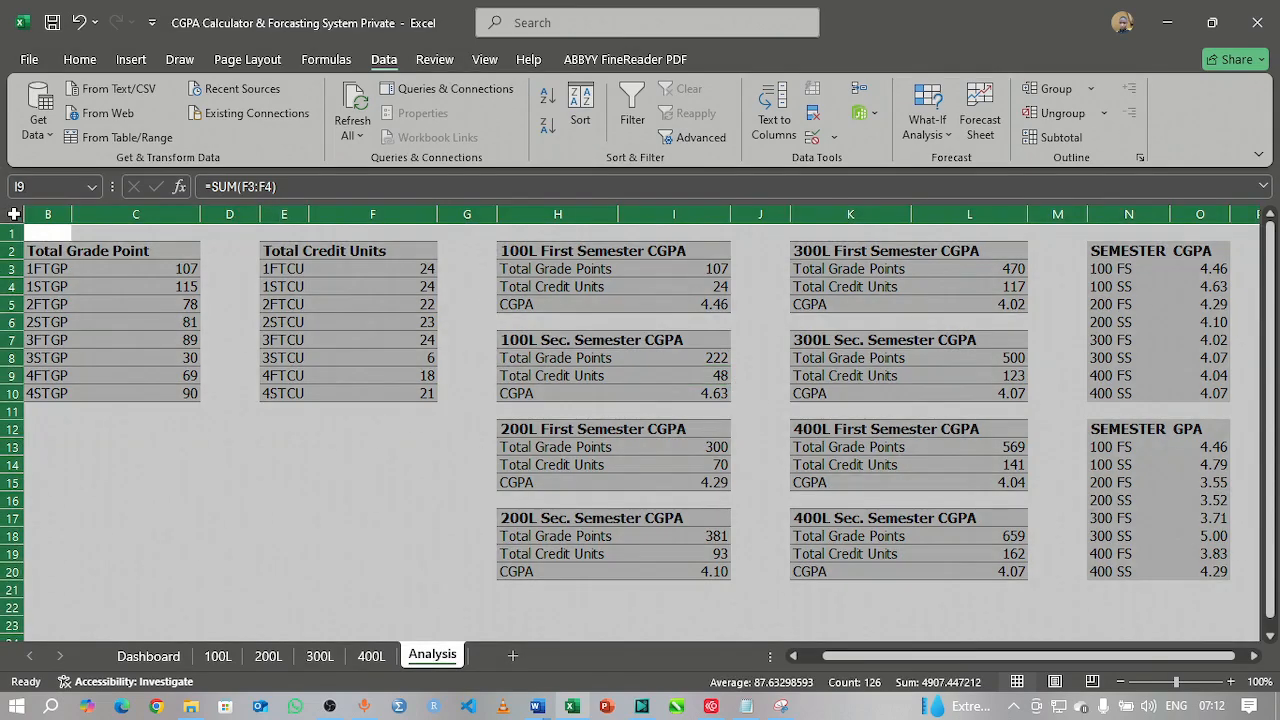
{"action": "right_click", "coordinate": [282, 472]}
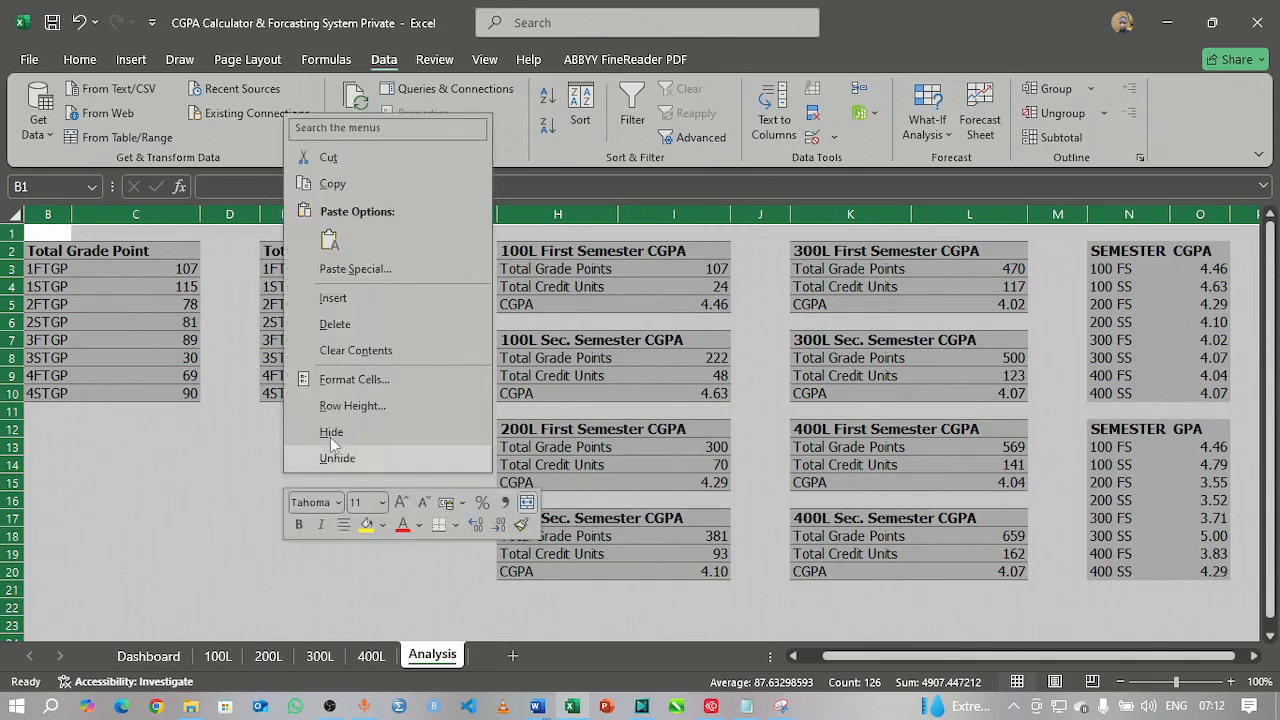
{"action": "left_click", "coordinate": [352, 380]}
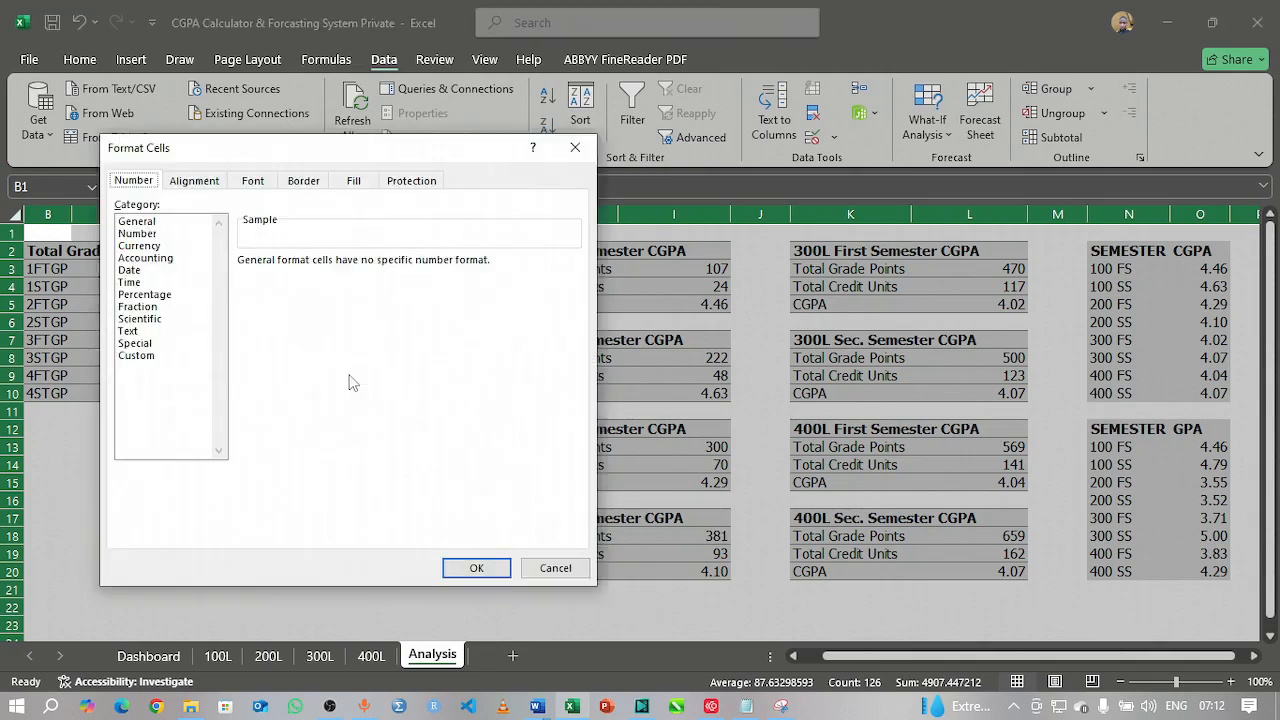
{"action": "left_click", "coordinate": [402, 188]}
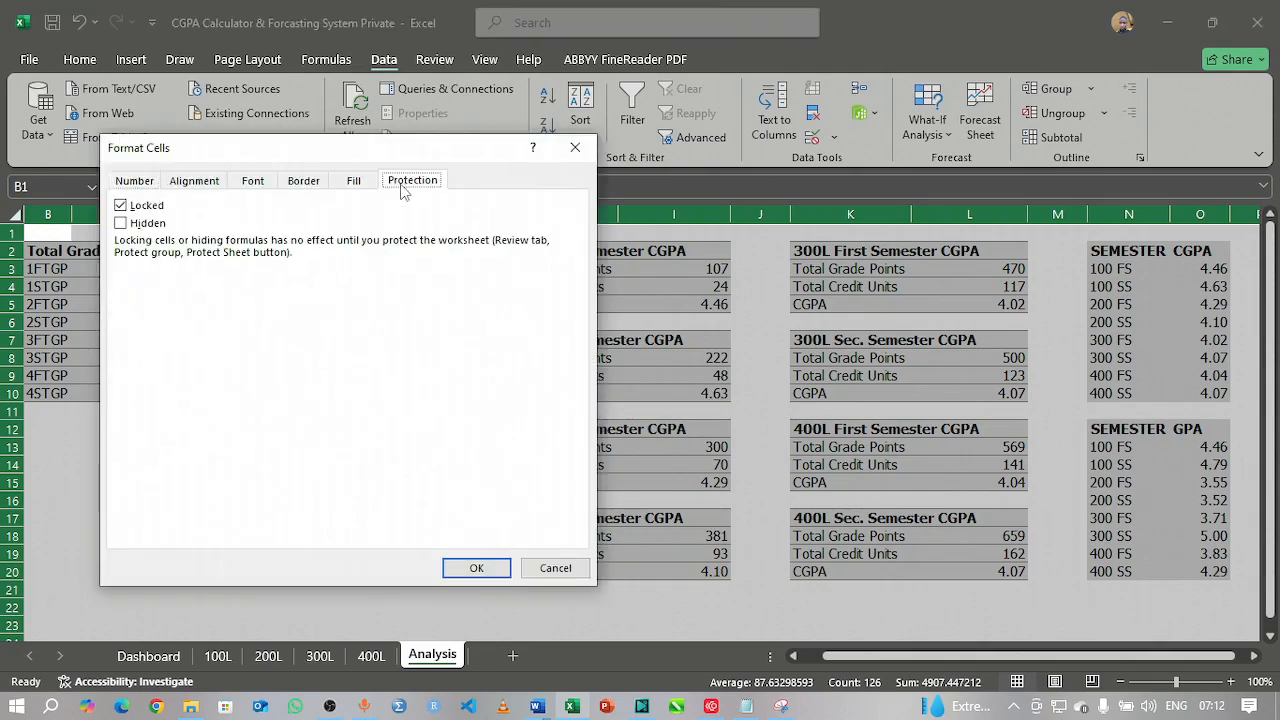
{"action": "left_click", "coordinate": [124, 207]}
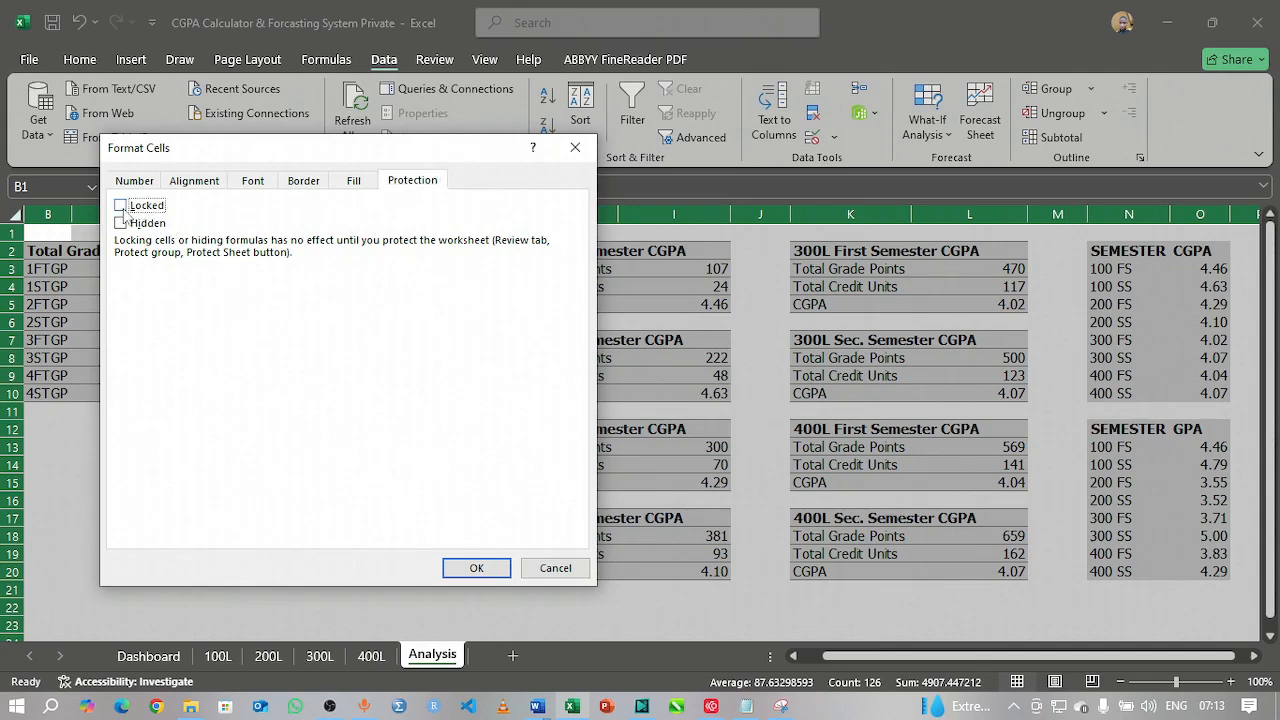
{"action": "left_click", "coordinate": [487, 570]}
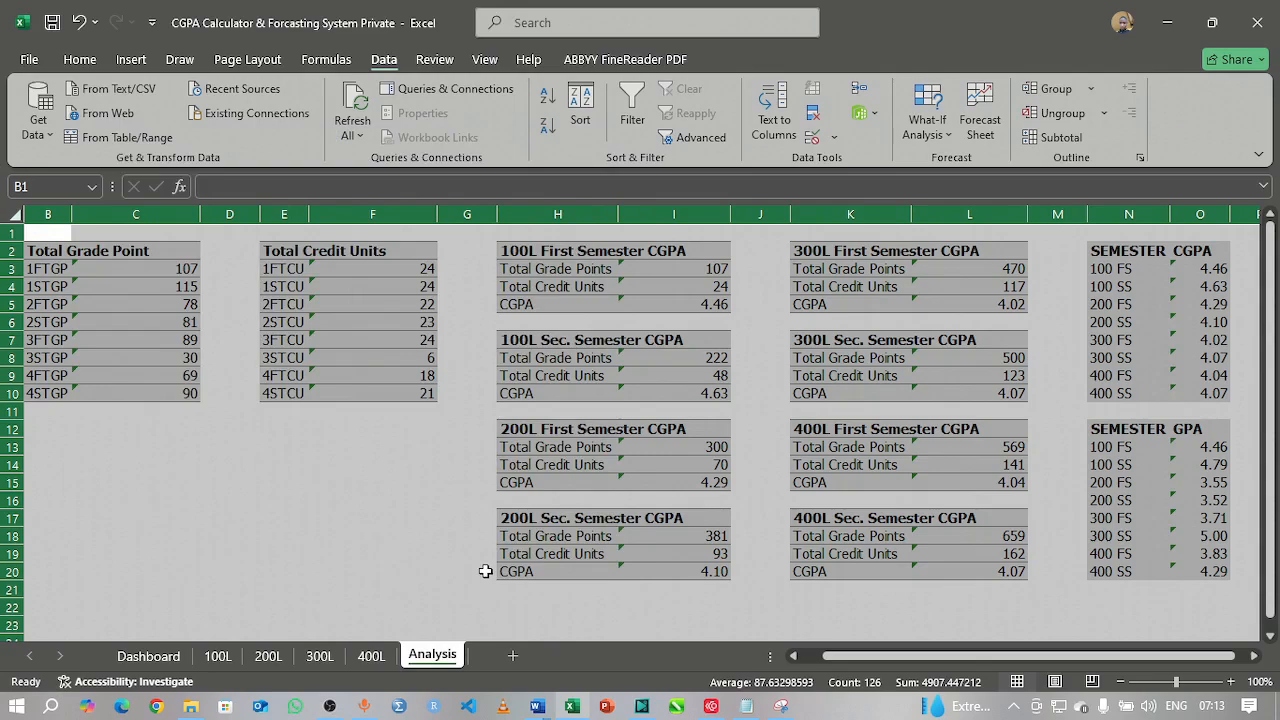
{"action": "left_click", "coordinate": [376, 531]}
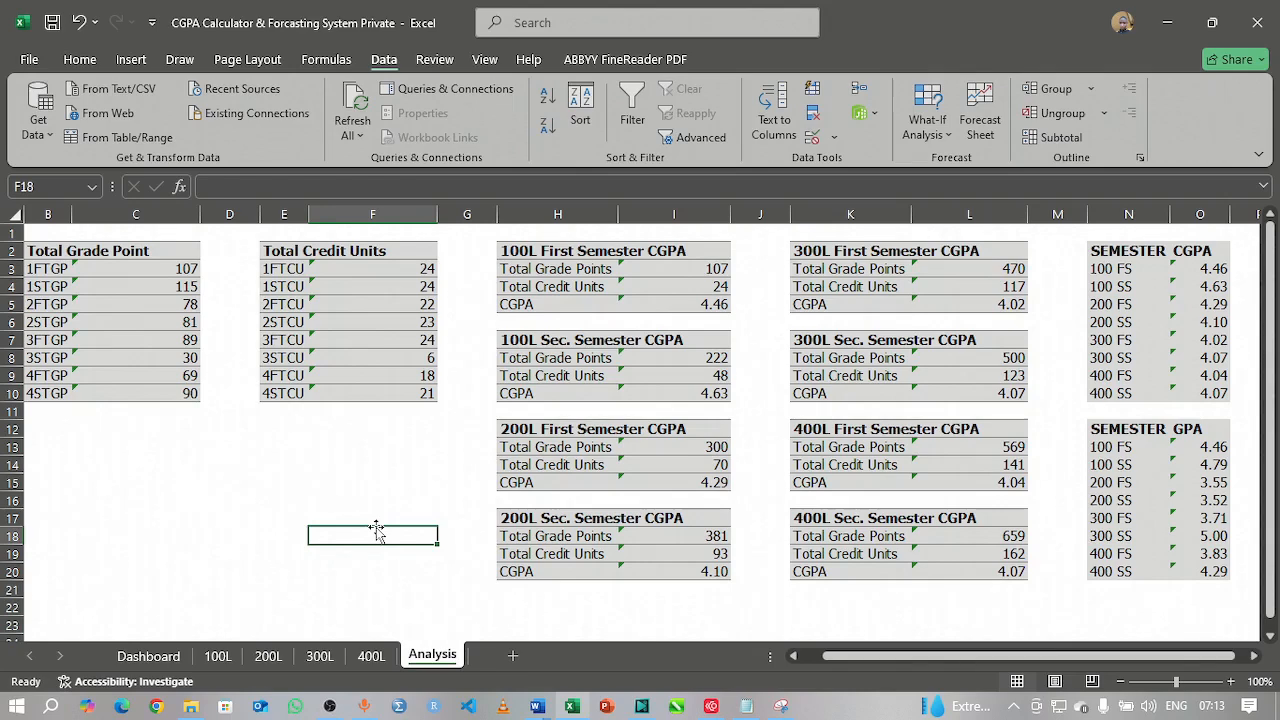
Step: Set the summary tables in B1:O21 to Locked and Hidden
{"action": "key", "text": "ctrl+a"}
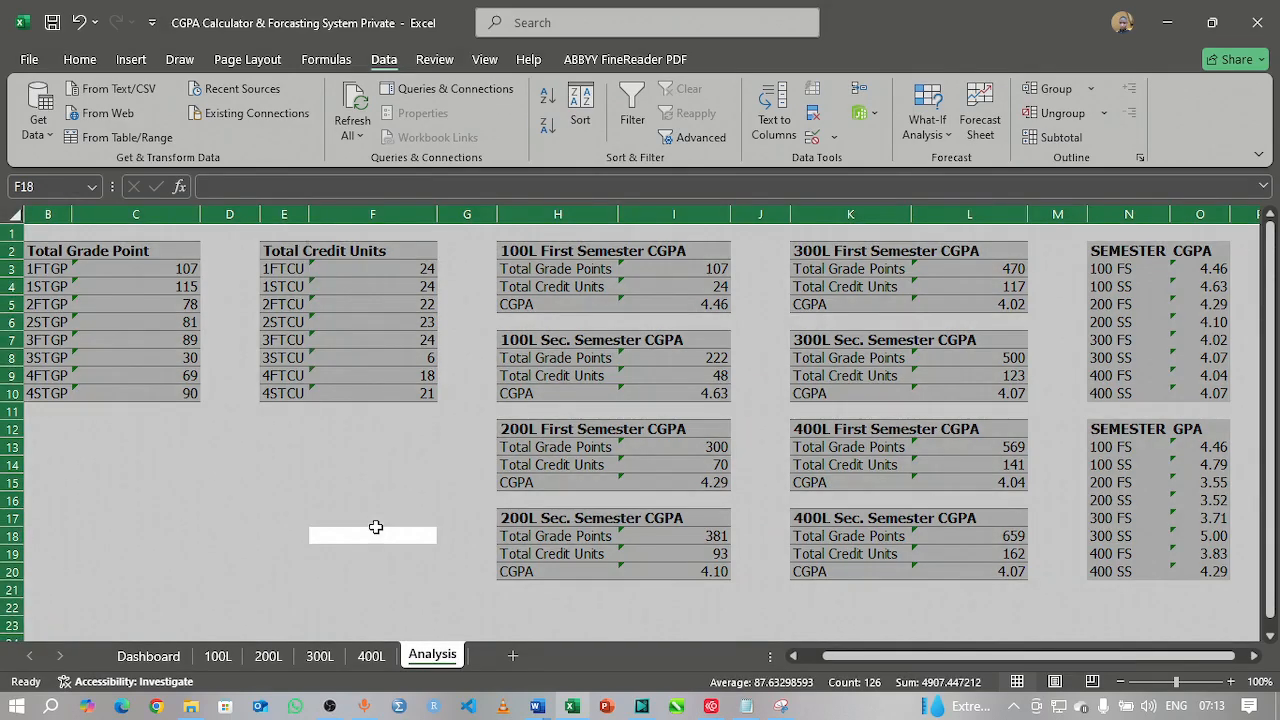
{"action": "left_click", "coordinate": [376, 531]}
{"action": "left_click_drag", "start_coordinate": [42, 236], "coordinate": [90, 270]}
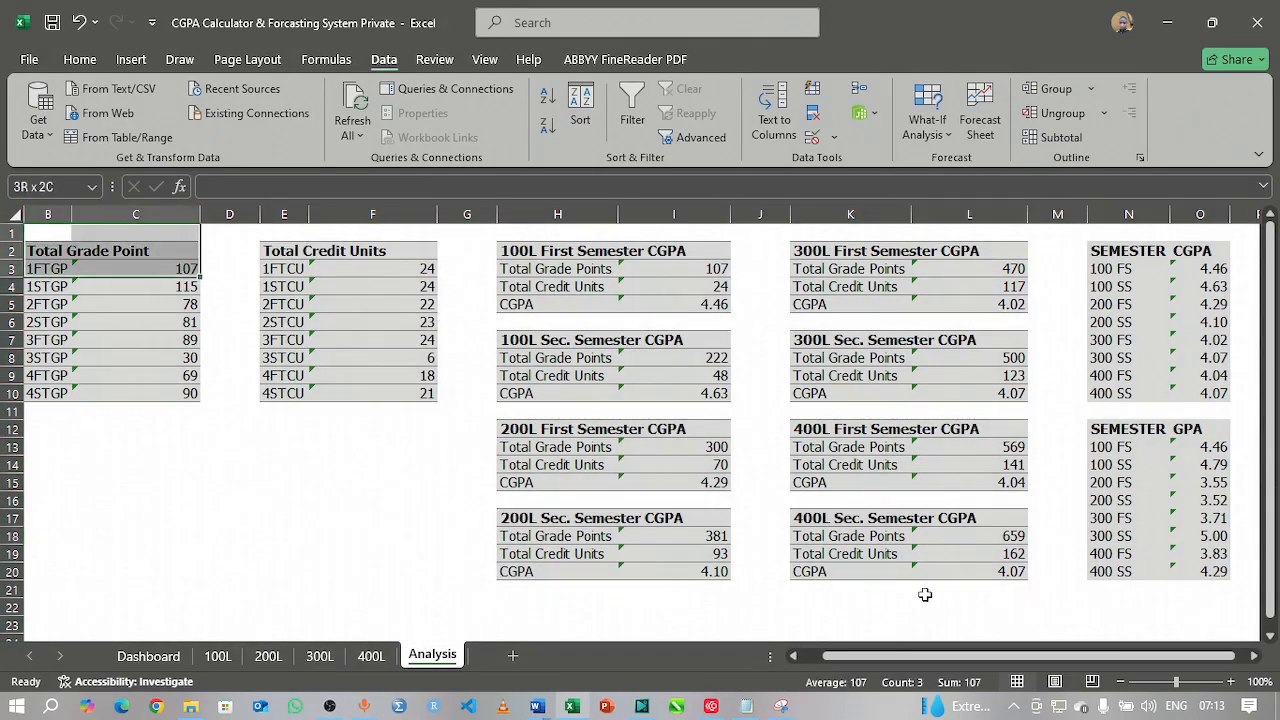
{"action": "left_click_drag", "start_coordinate": [1161, 556], "coordinate": [1211, 570]}
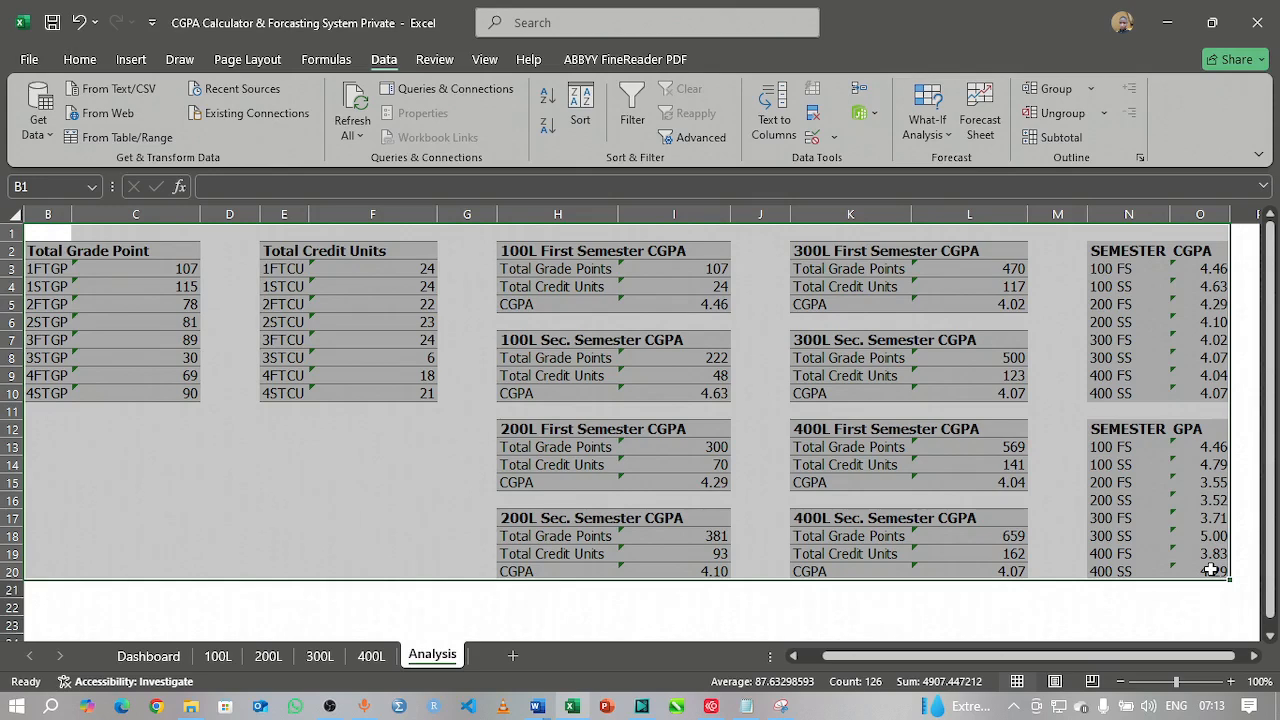
{"action": "right_click", "coordinate": [288, 460]}
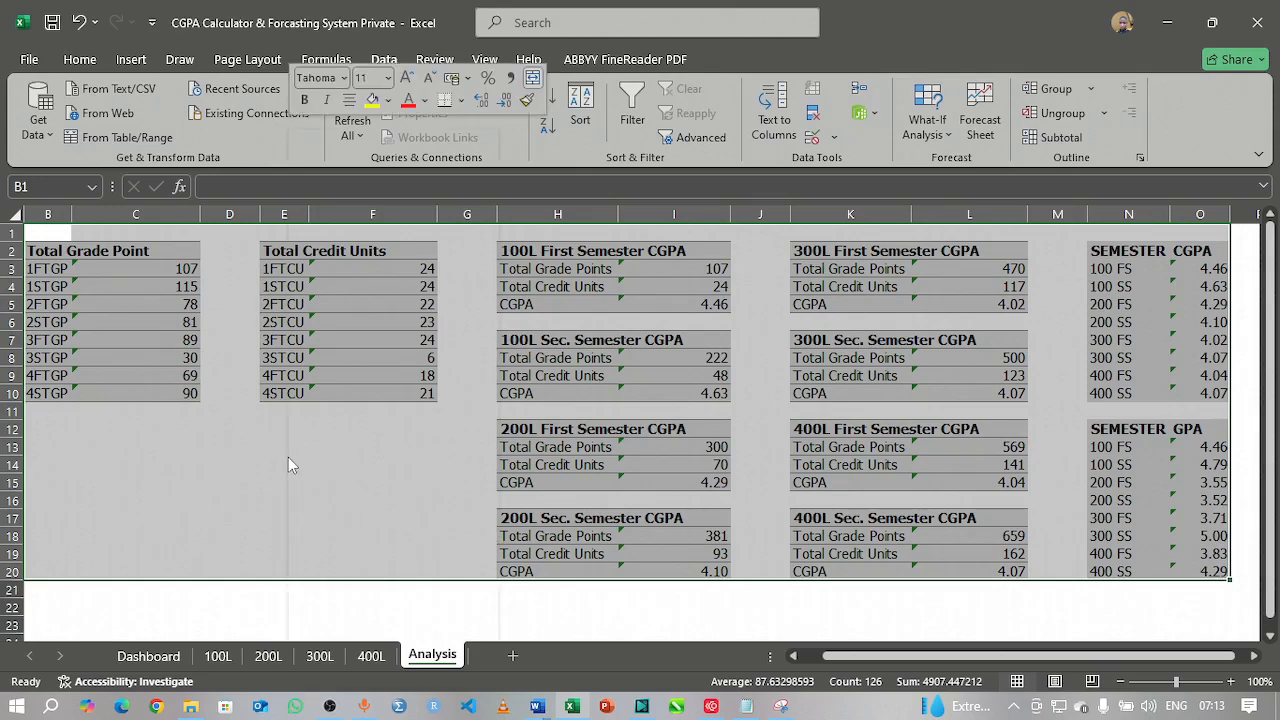
{"action": "left_click", "coordinate": [380, 565]}
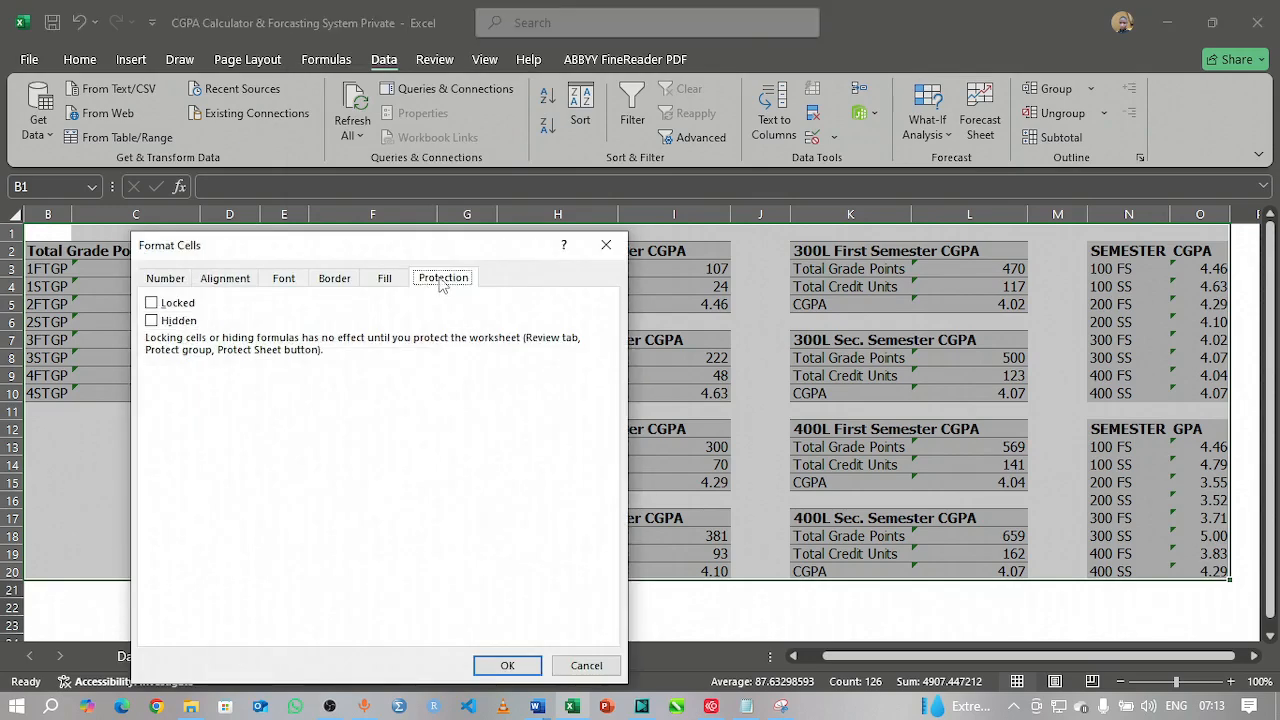
{"action": "left_click", "coordinate": [152, 303]}
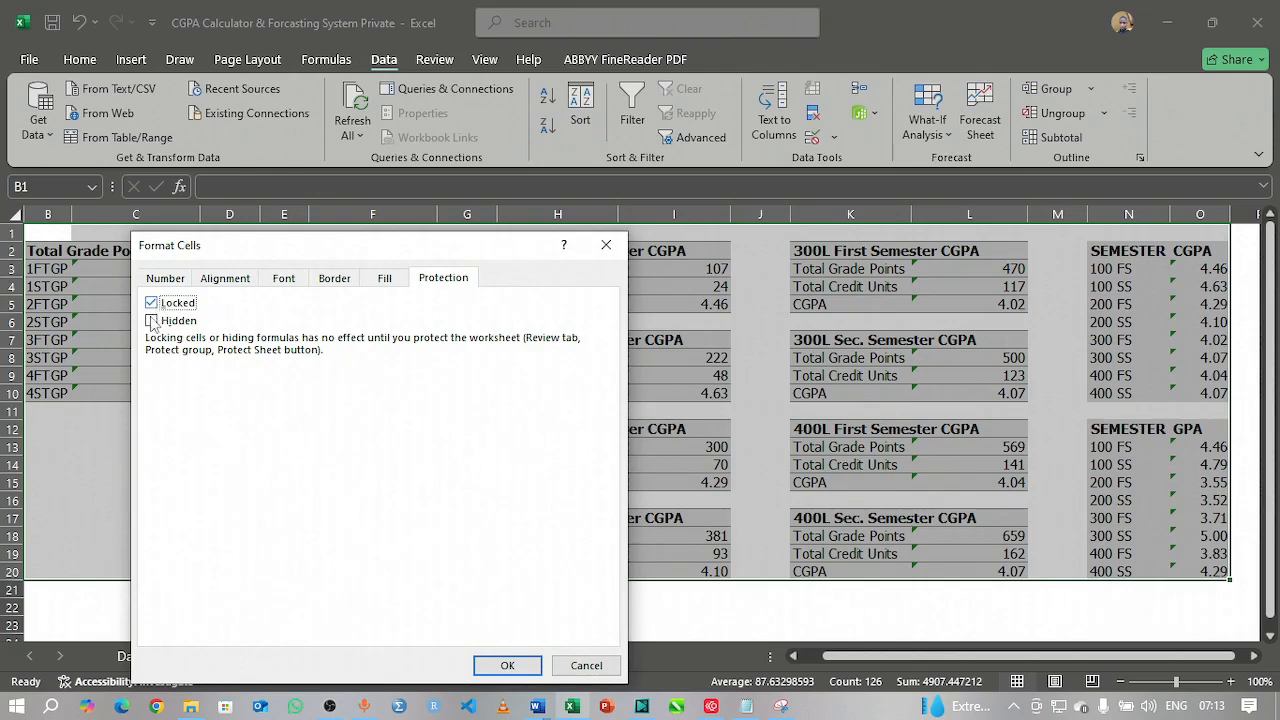
{"action": "left_click", "coordinate": [151, 321]}
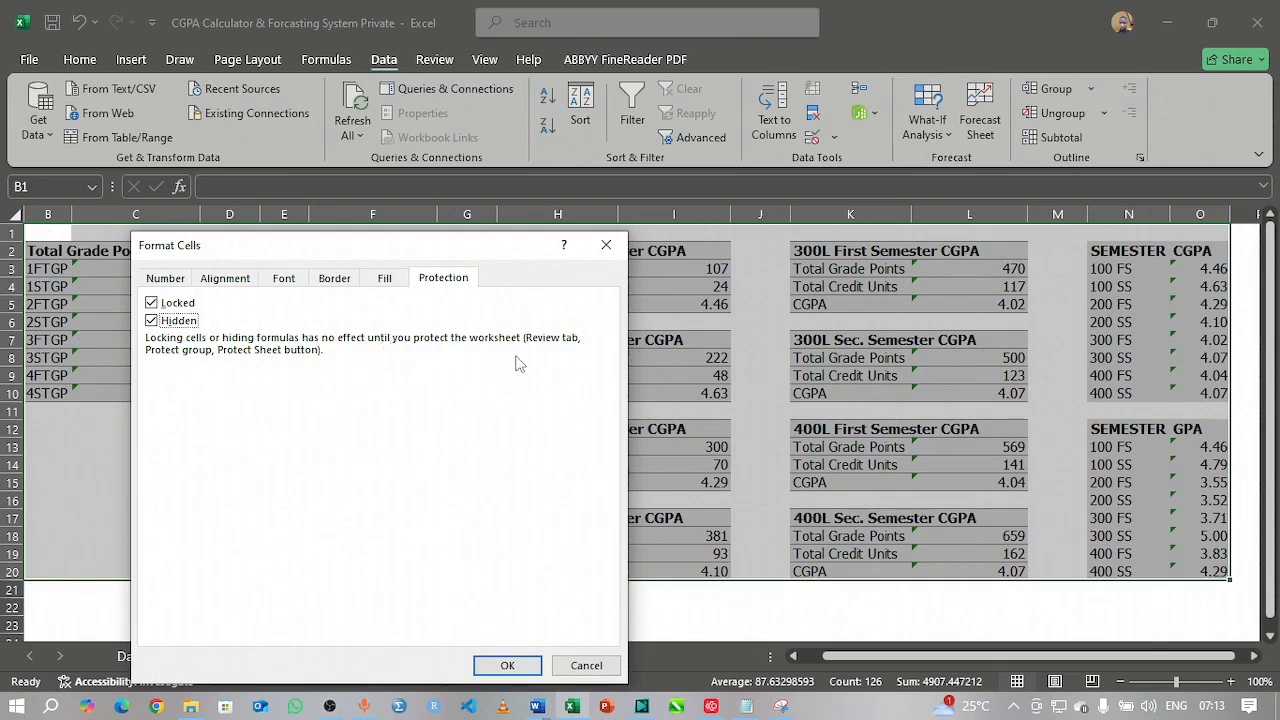
{"action": "left_click", "coordinate": [505, 665]}
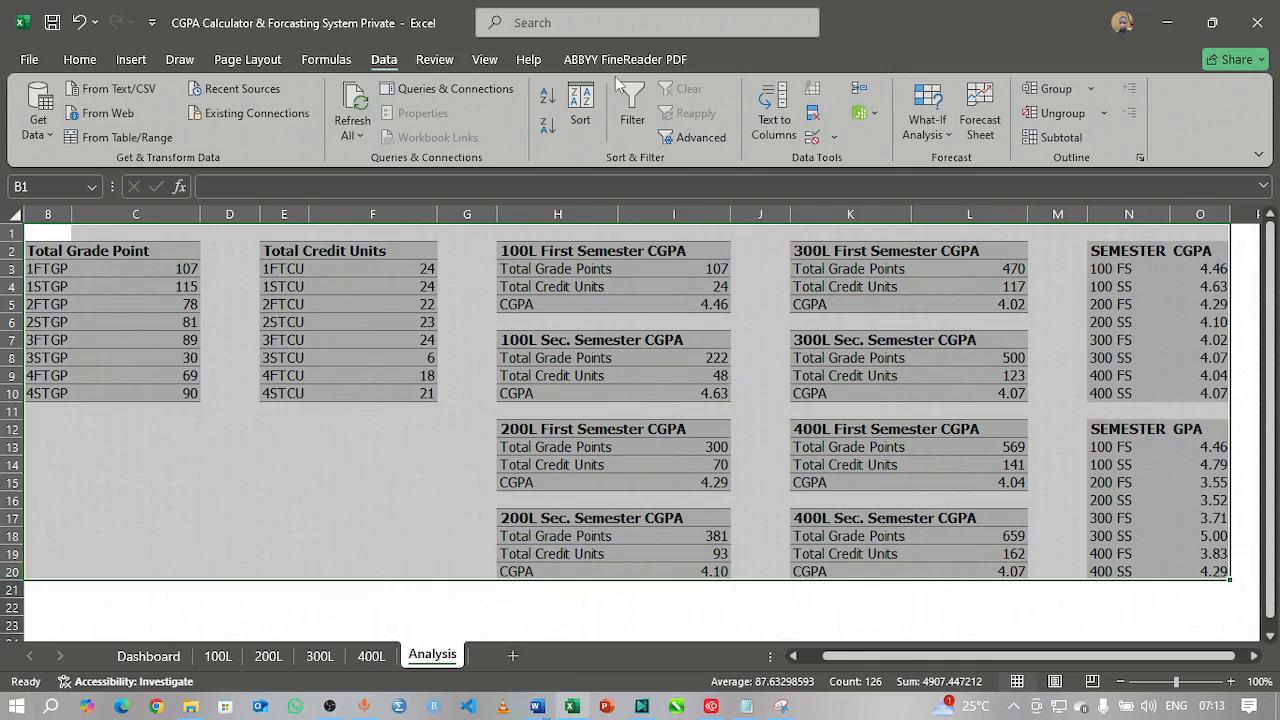
{"action": "left_click", "coordinate": [440, 61]}
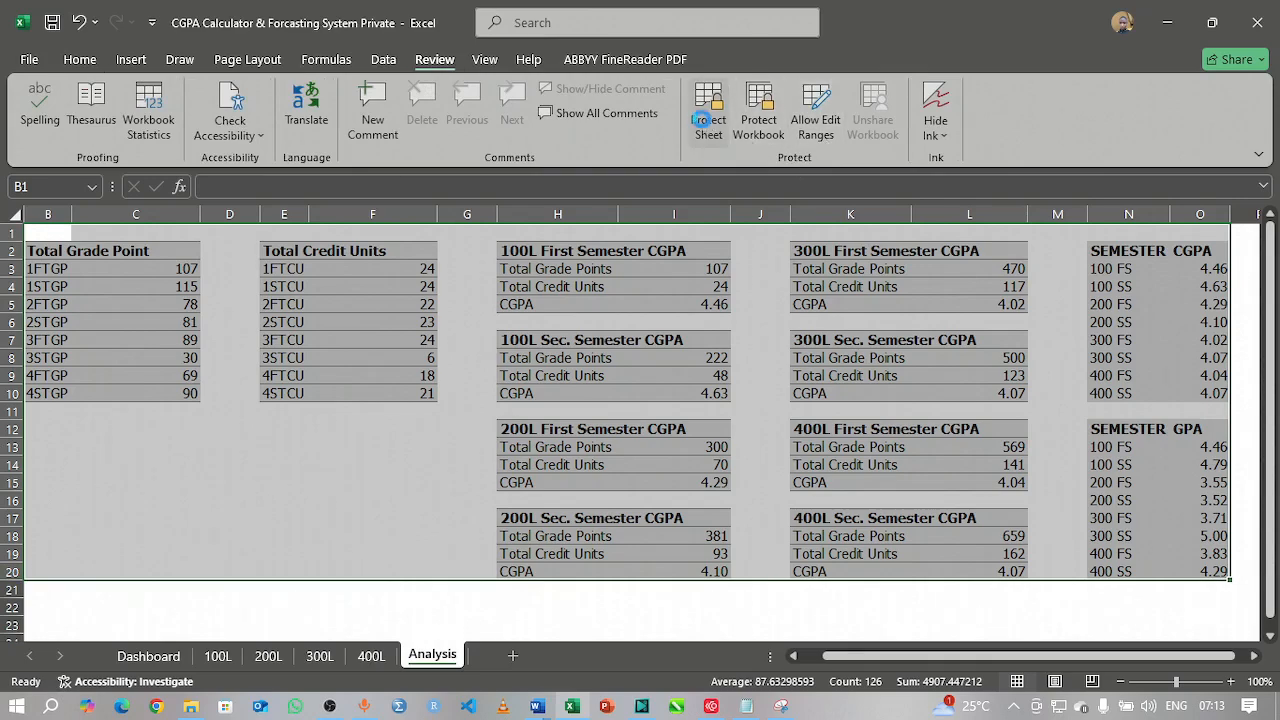
Step: Protect the Analysis sheet with a pasted password, entered twice to confirm it
{"action": "left_click", "coordinate": [707, 121]}
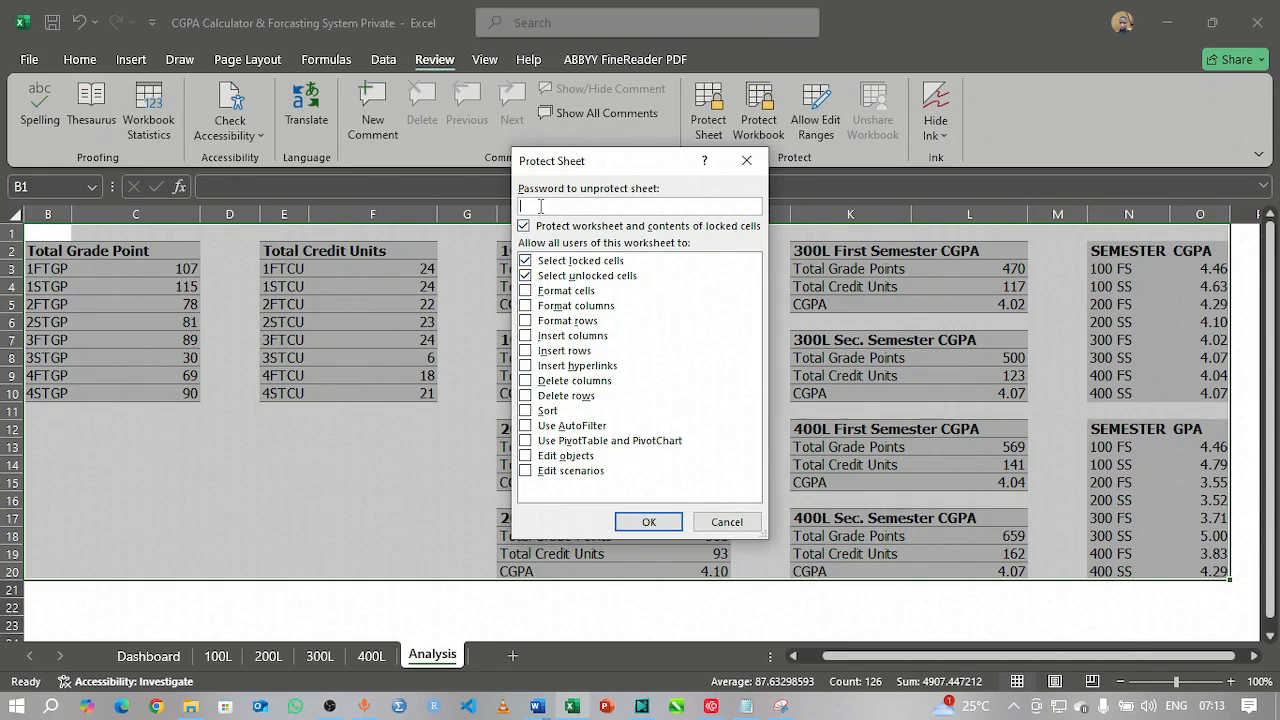
{"action": "key", "text": "ctrl+v"}
{"action": "key", "text": "Return"}
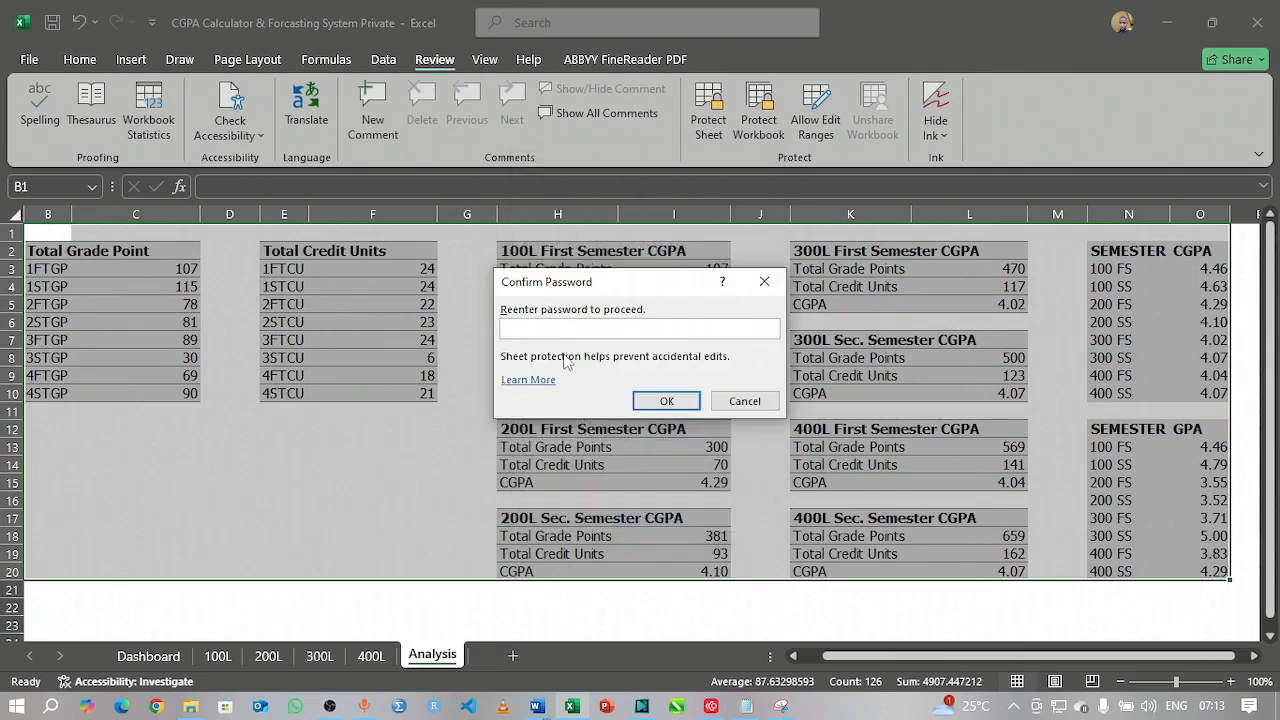
{"action": "key", "text": "ctrl+v"}
{"action": "left_click", "coordinate": [662, 401]}
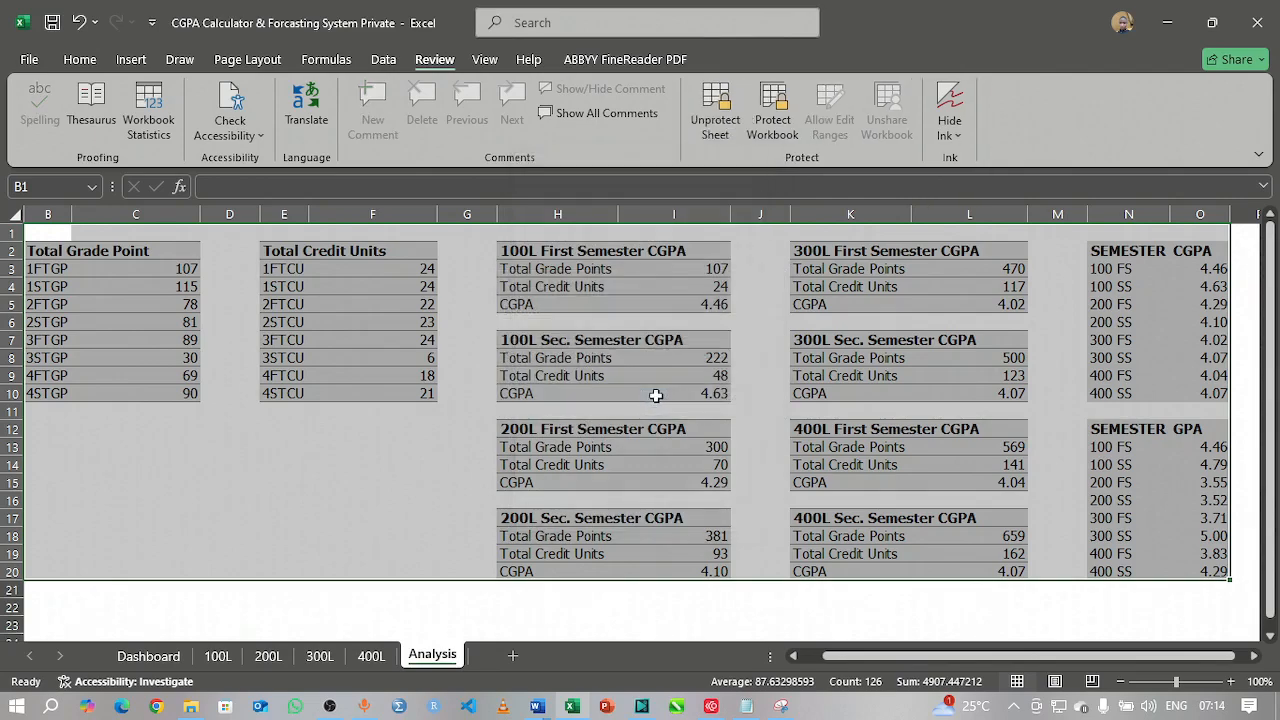
{"action": "left_click", "coordinate": [434, 425]}
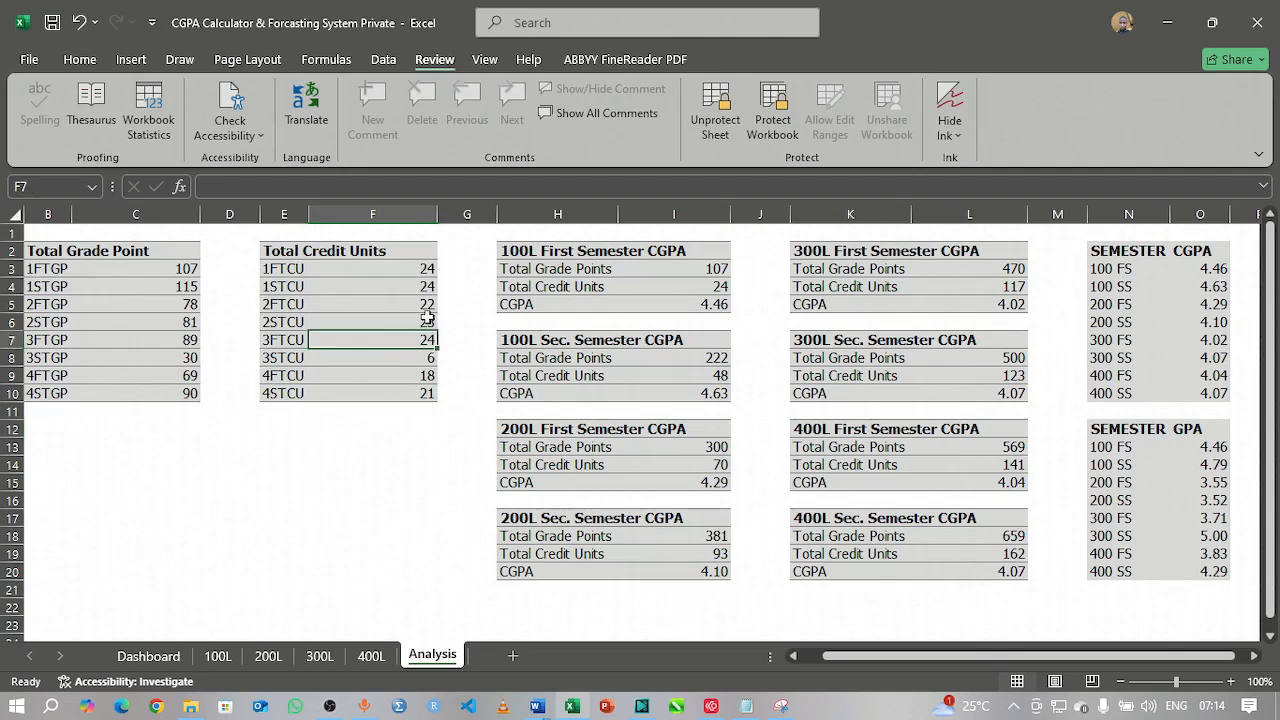
{"action": "left_click", "coordinate": [625, 360]}
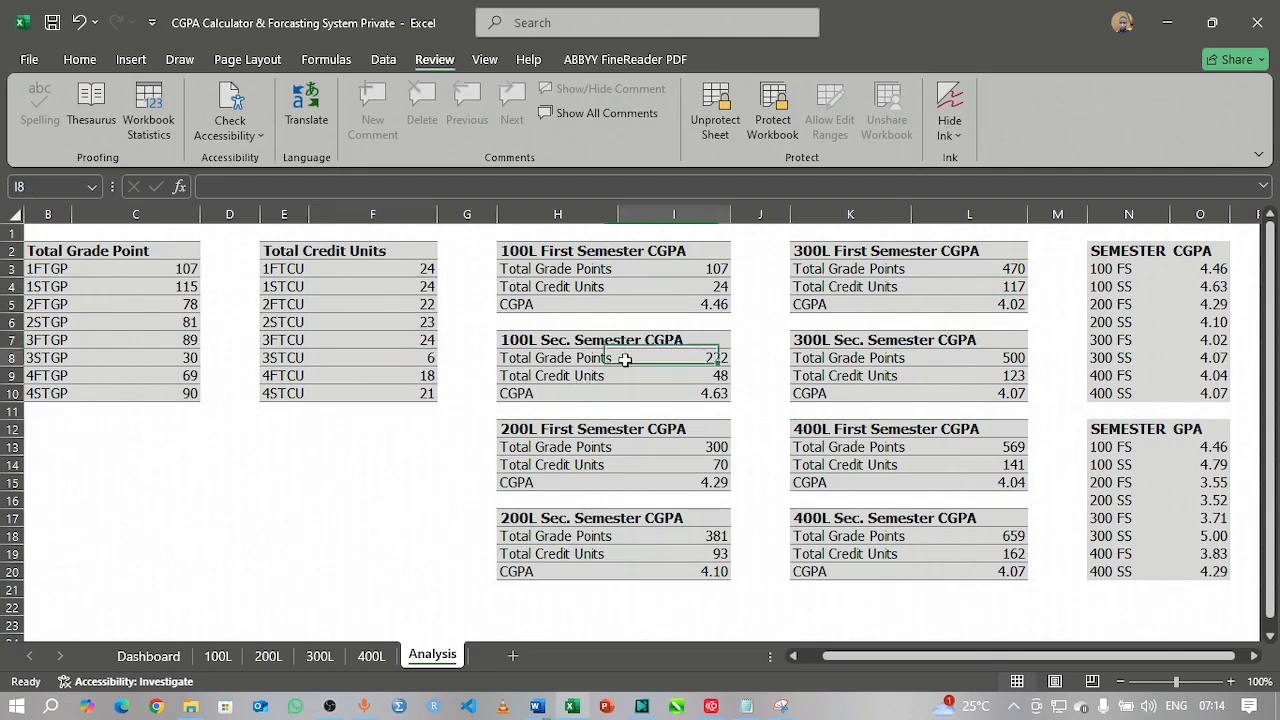
{"action": "left_click", "coordinate": [686, 392]}
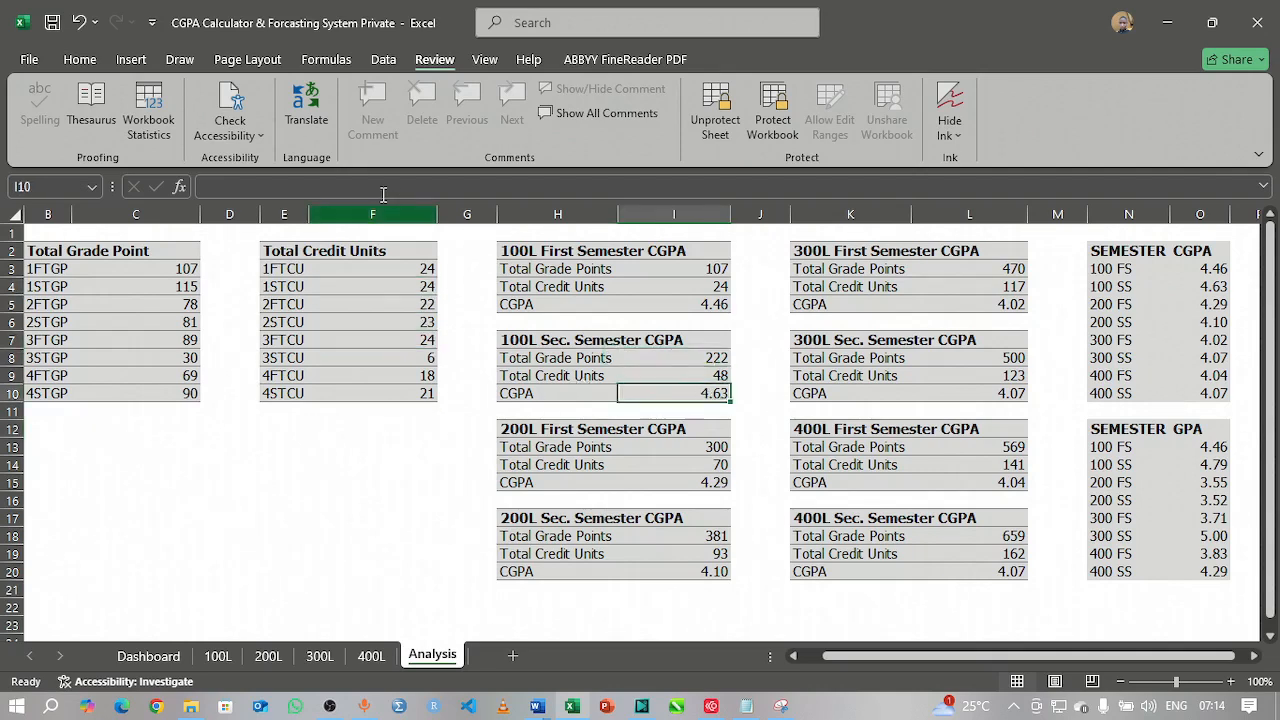
{"action": "left_click", "coordinate": [1006, 378]}
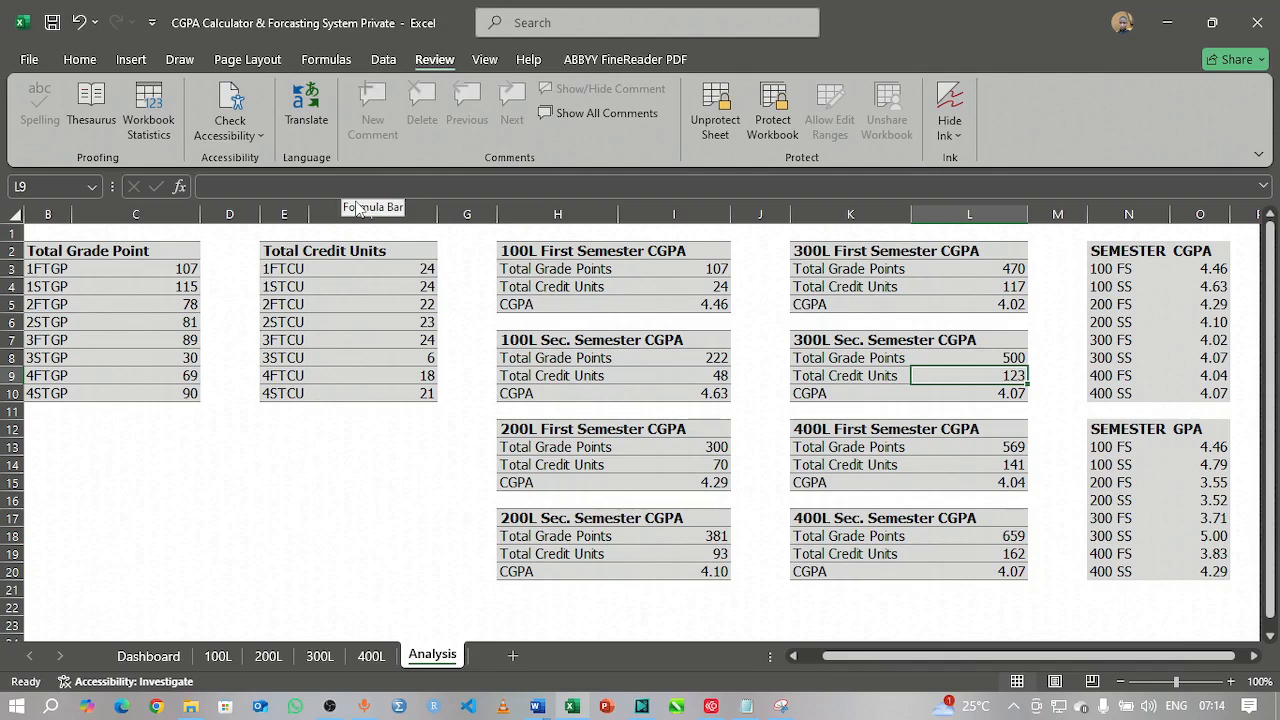
{"action": "left_click", "coordinate": [682, 572]}
{"action": "left_click", "coordinate": [559, 540]}
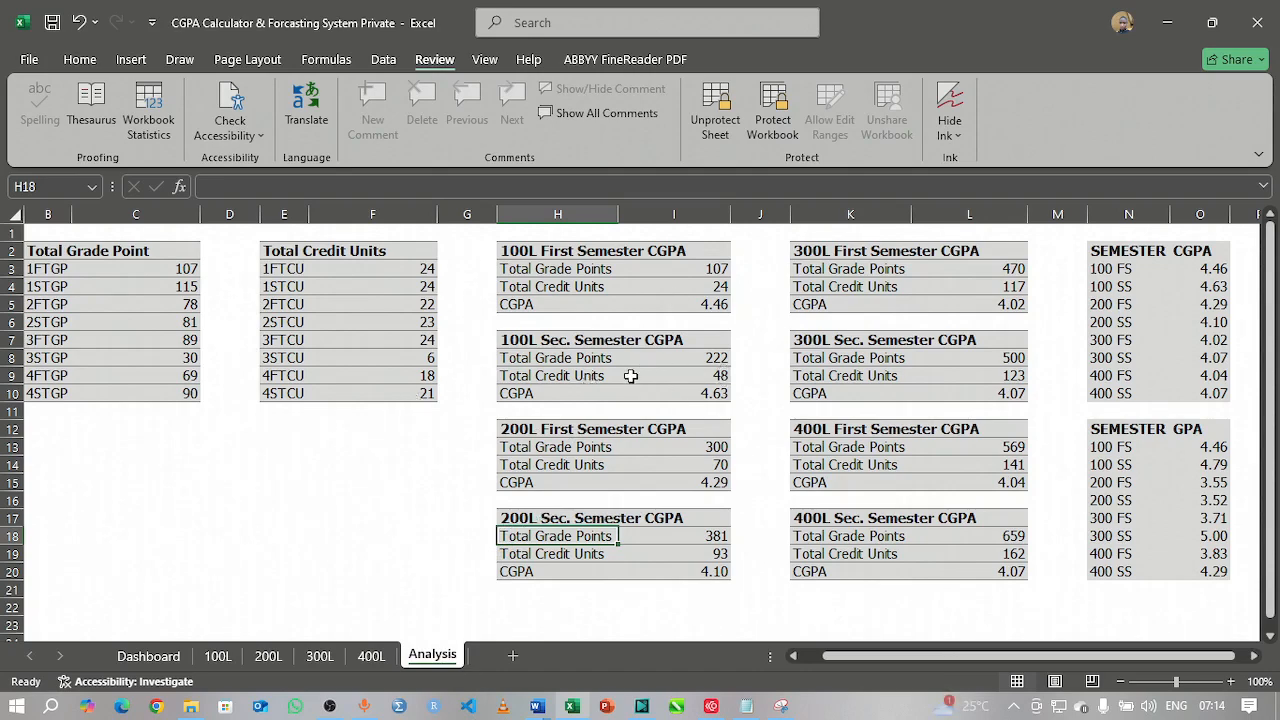
Step: Dismiss the sheet-tab menu and move from 400L to the 100L first-semester results sheet
{"action": "right_click", "coordinate": [437, 662]}
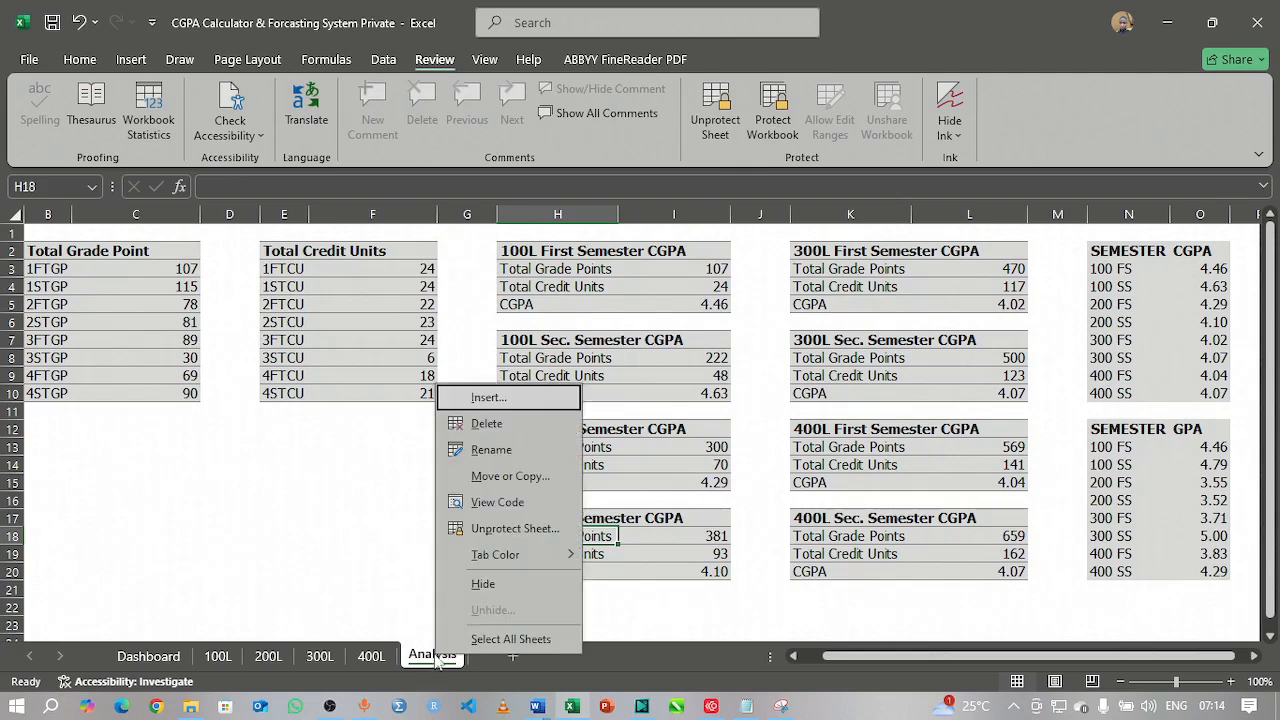
{"action": "key", "text": "Escape"}
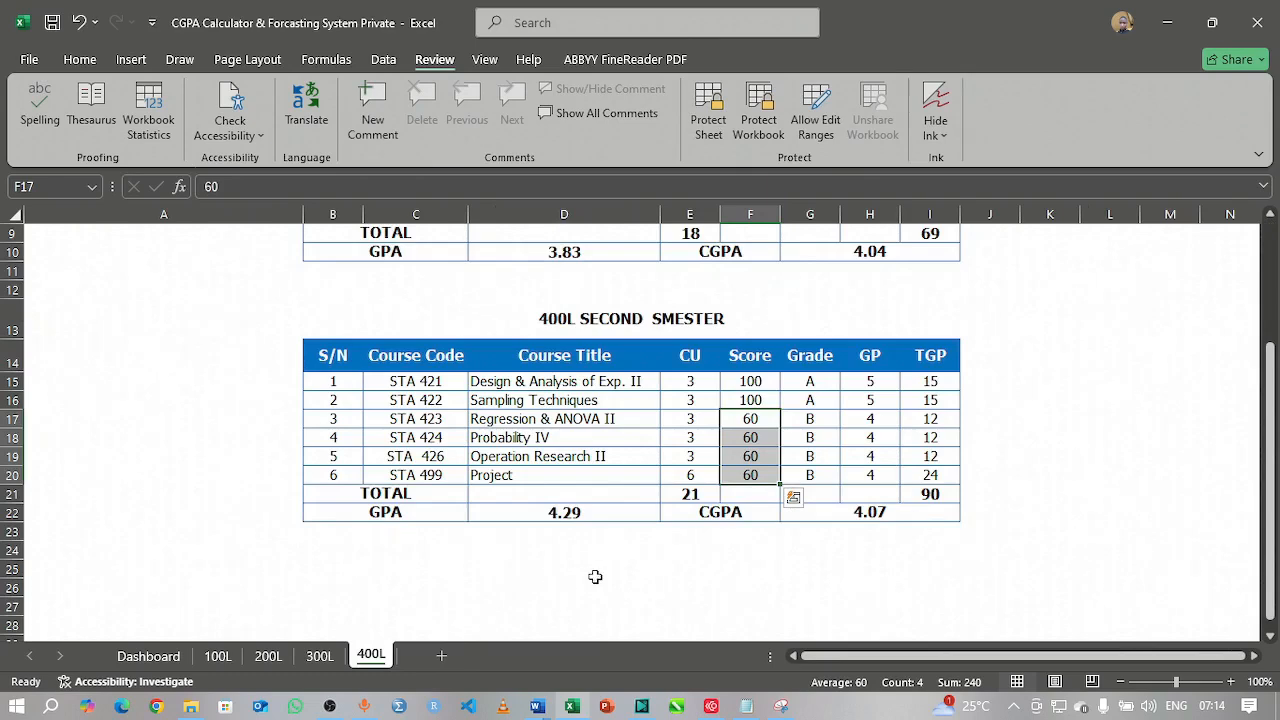
{"action": "left_click", "coordinate": [464, 600]}
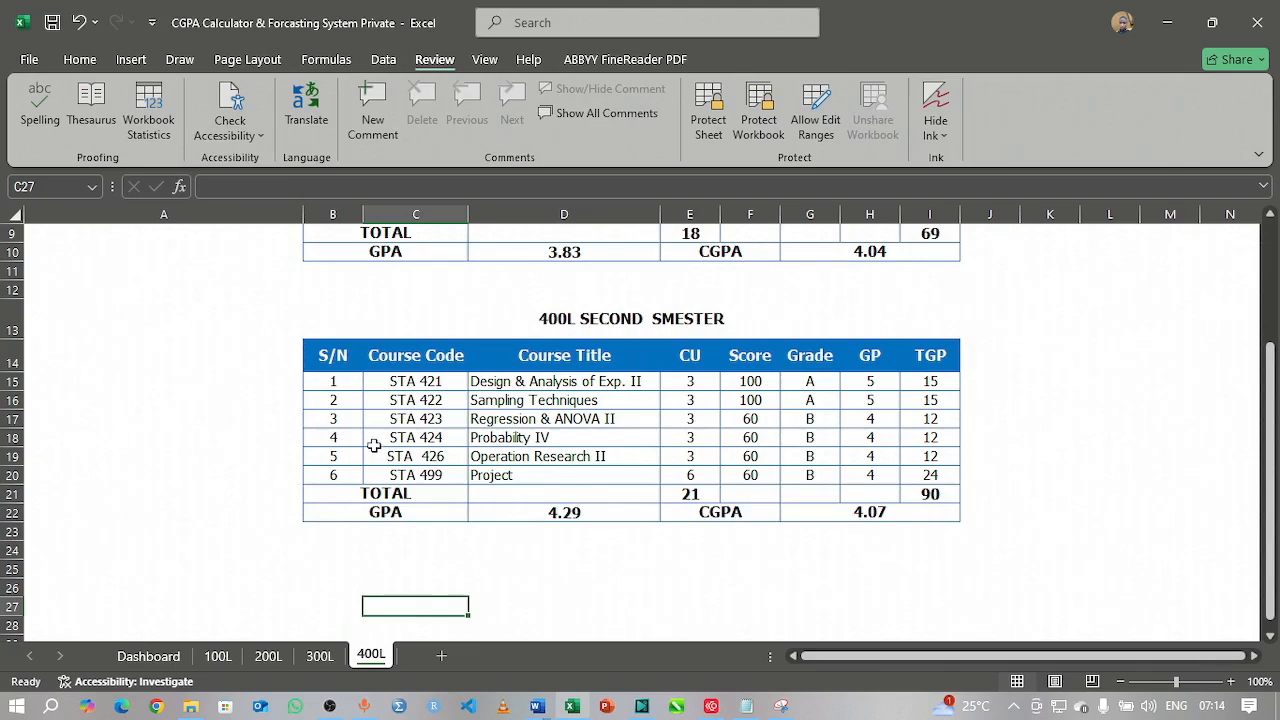
{"action": "scroll", "coordinate": [373, 445], "scroll_direction": "up", "scroll_amount": 3}
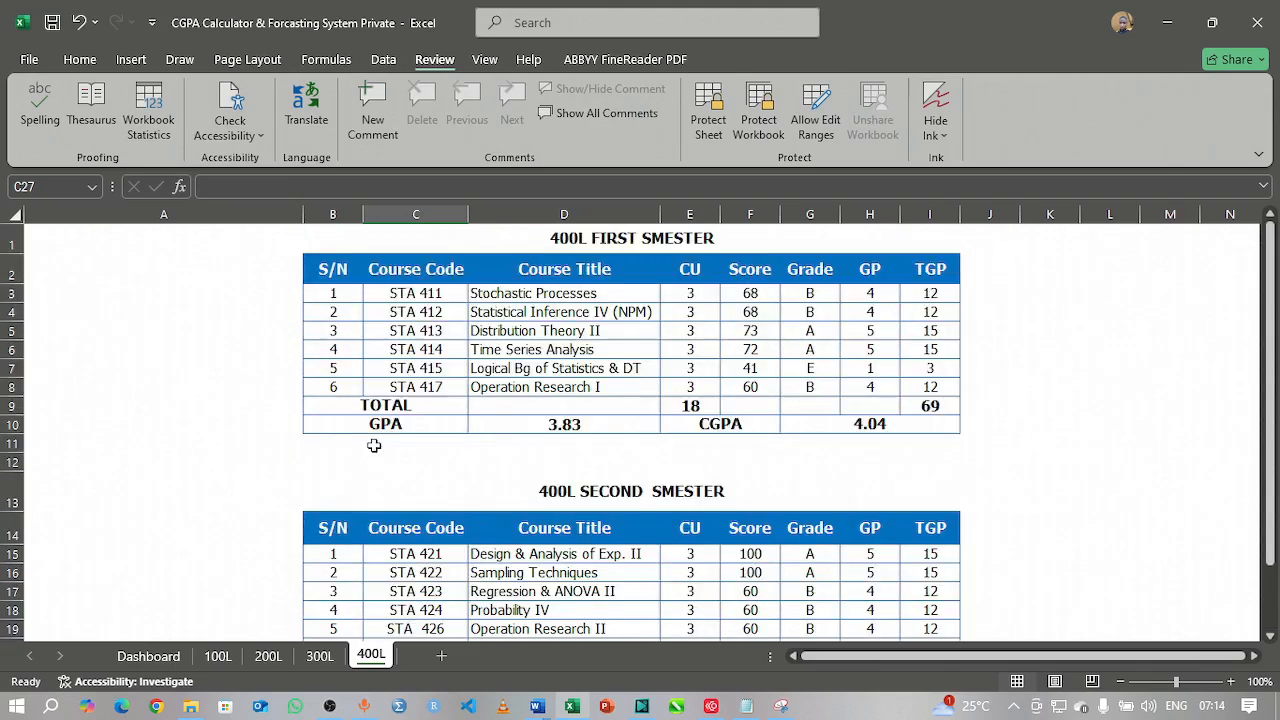
{"action": "left_click", "coordinate": [218, 656]}
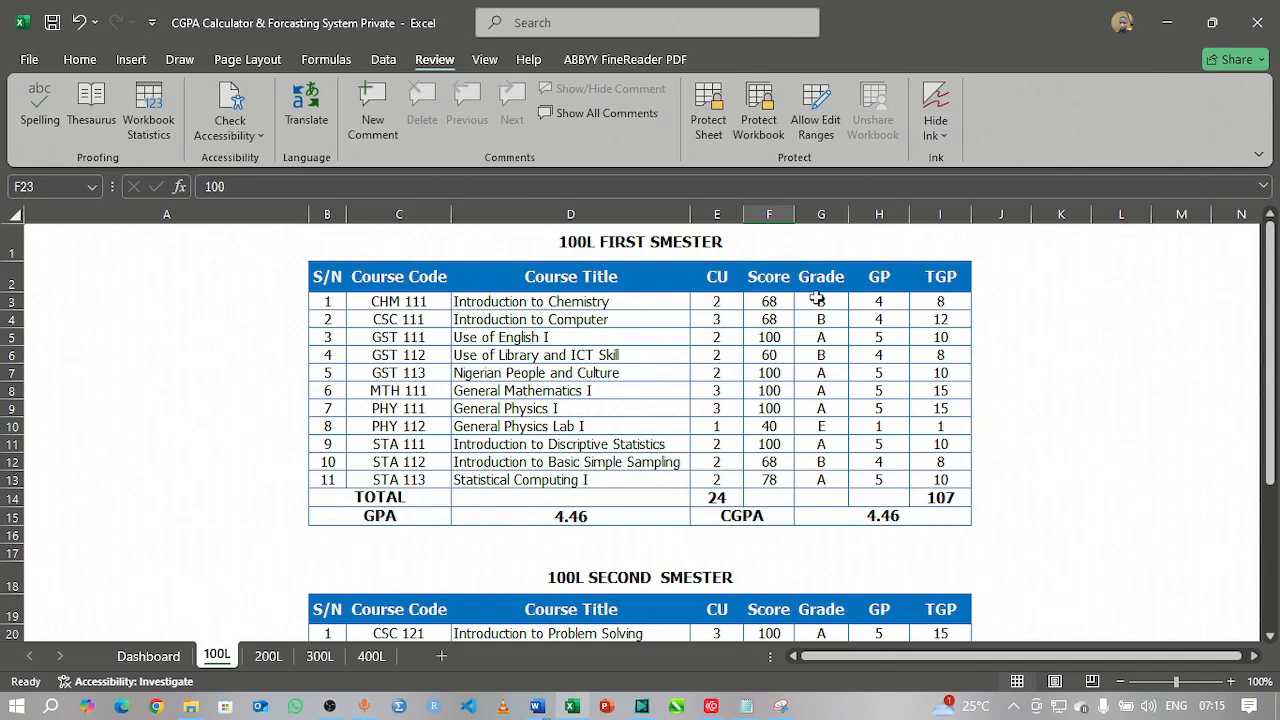
Step: Select the entire 100L sheet and clear the Locked option under Format Cells > Protection
{"action": "left_click_drag", "start_coordinate": [817, 300], "coordinate": [928, 497]}
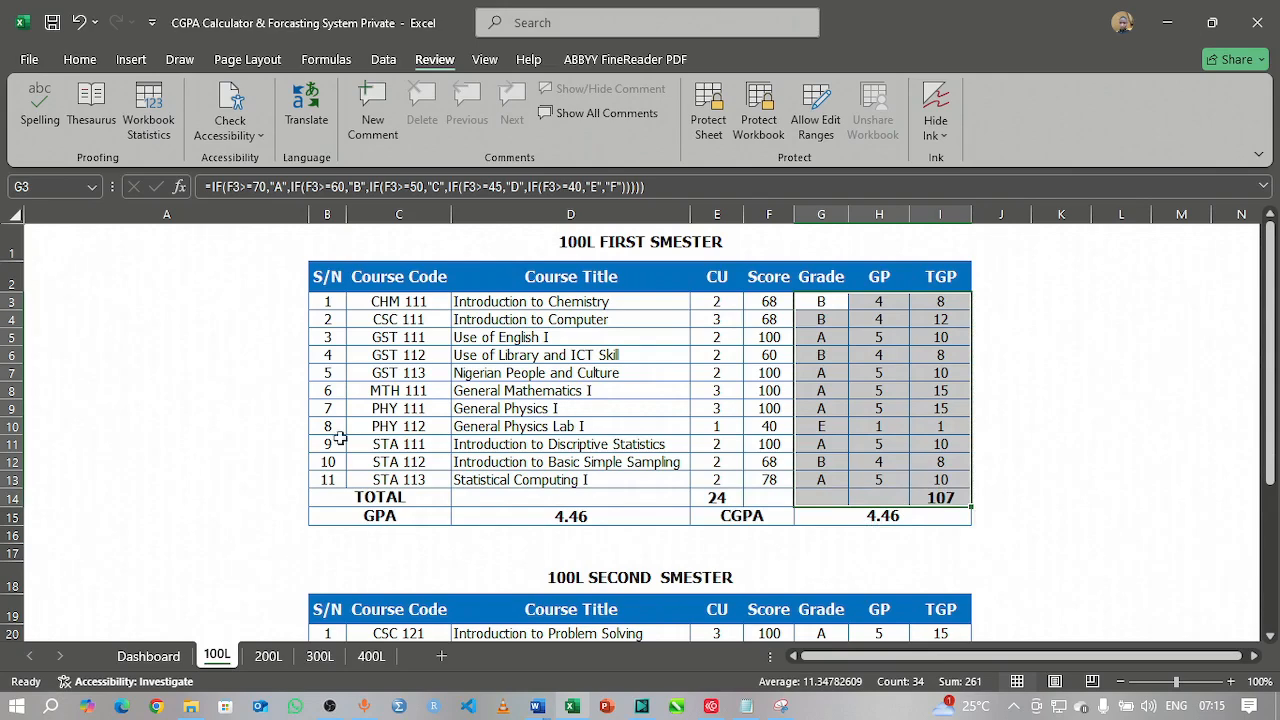
{"action": "left_click", "coordinate": [150, 247]}
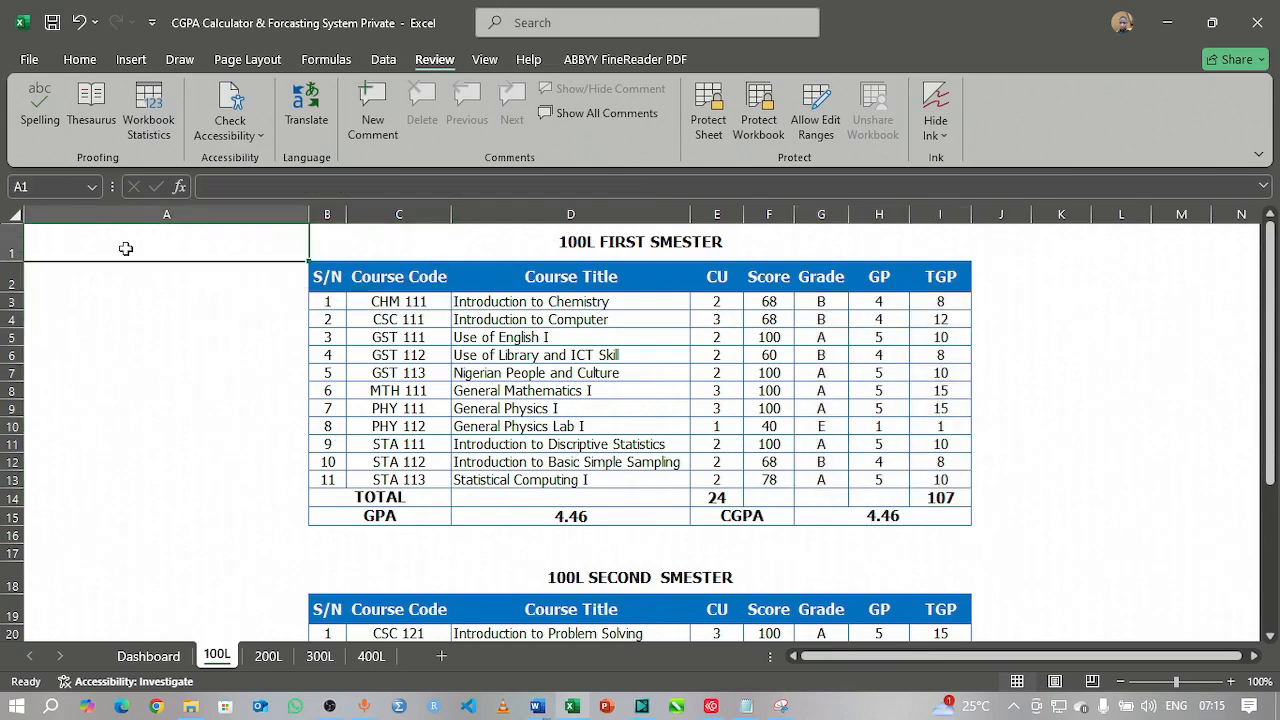
{"action": "left_click", "coordinate": [11, 214]}
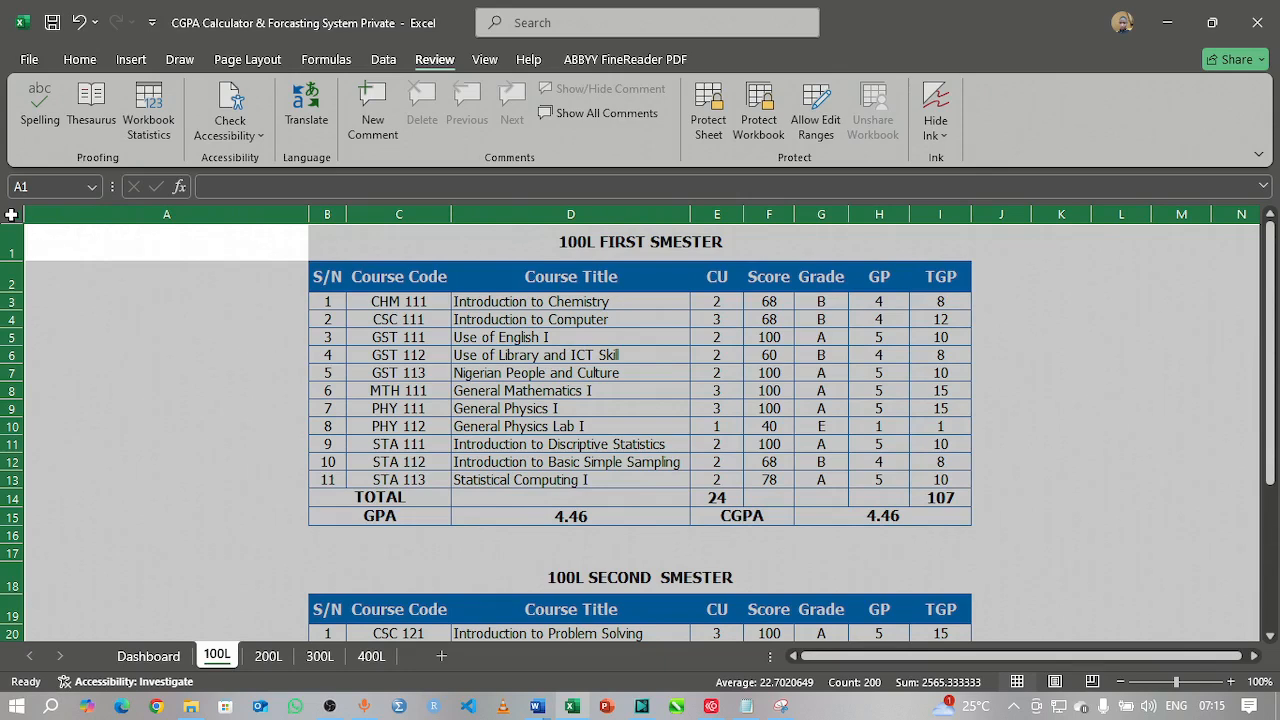
{"action": "right_click", "coordinate": [121, 250]}
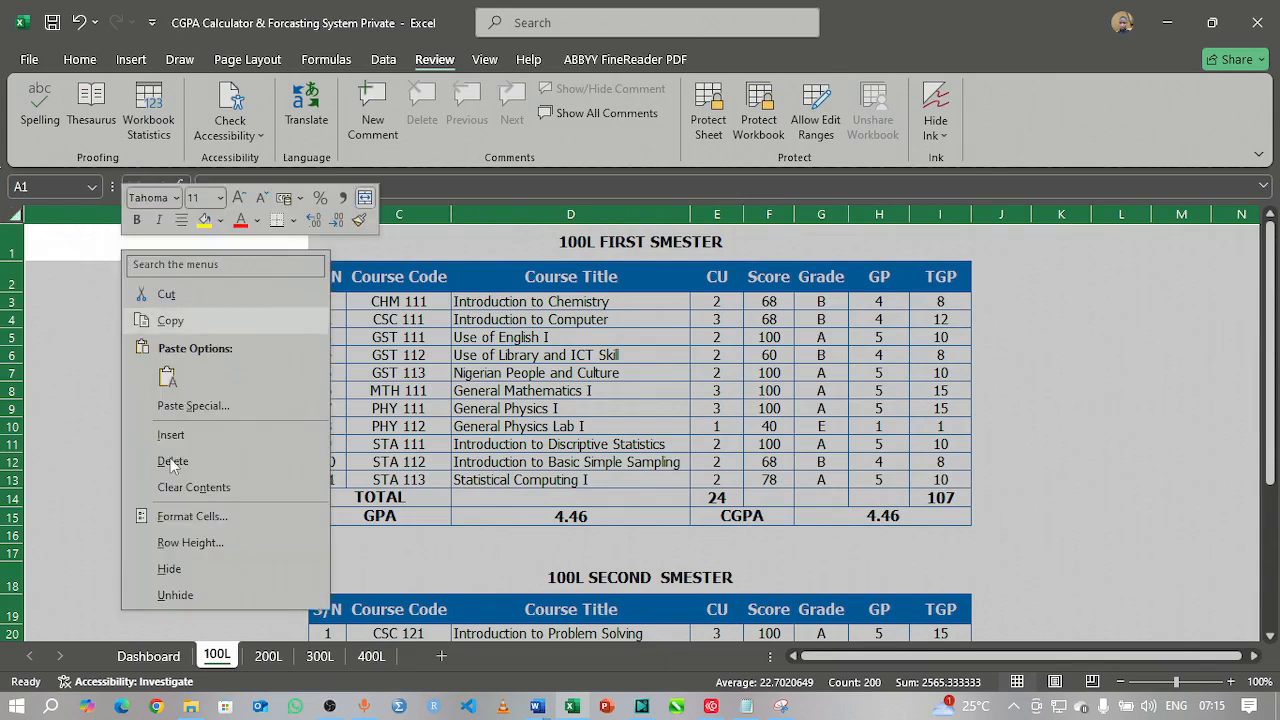
{"action": "left_click", "coordinate": [195, 517]}
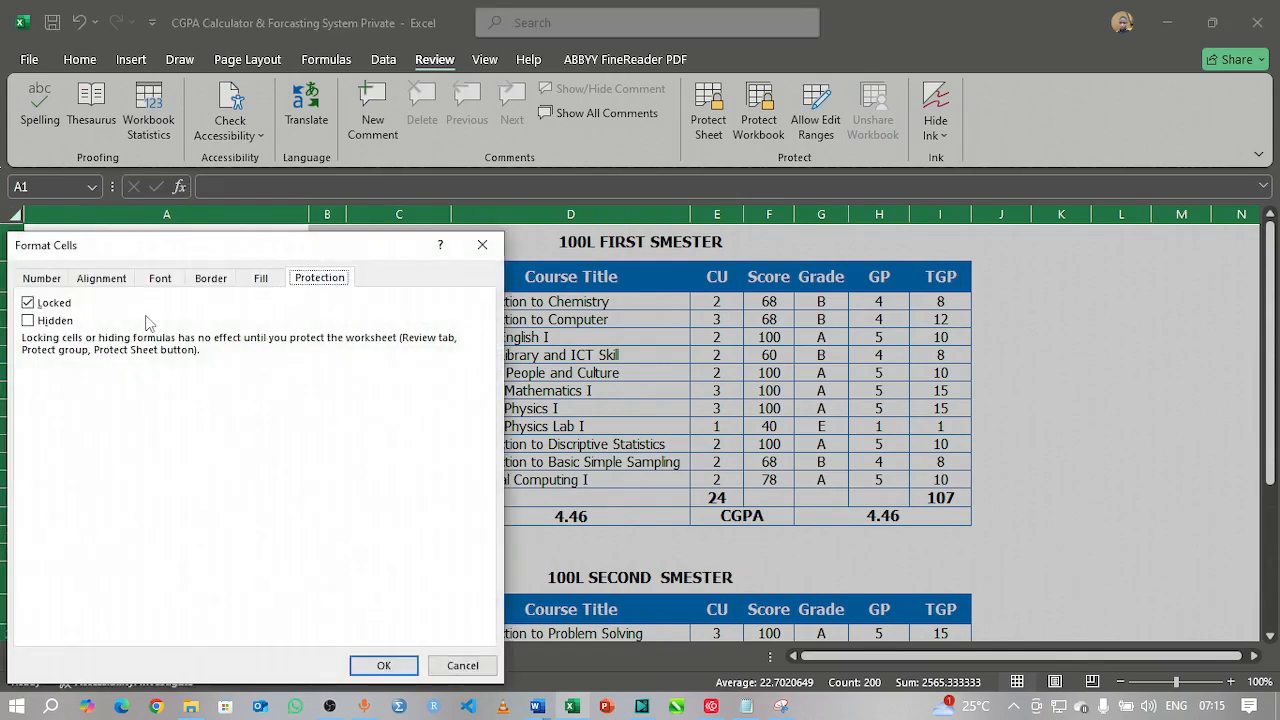
{"action": "left_click", "coordinate": [28, 302]}
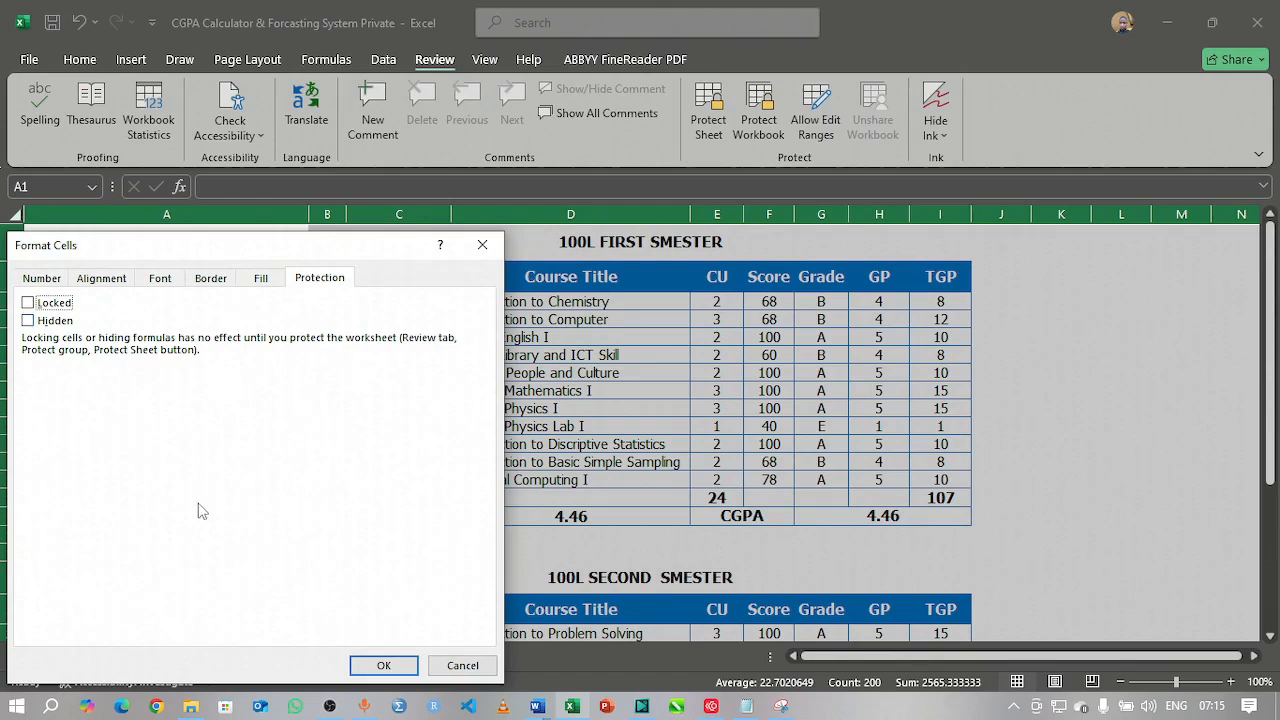
{"action": "left_click", "coordinate": [384, 666]}
{"action": "left_click", "coordinate": [1085, 426]}
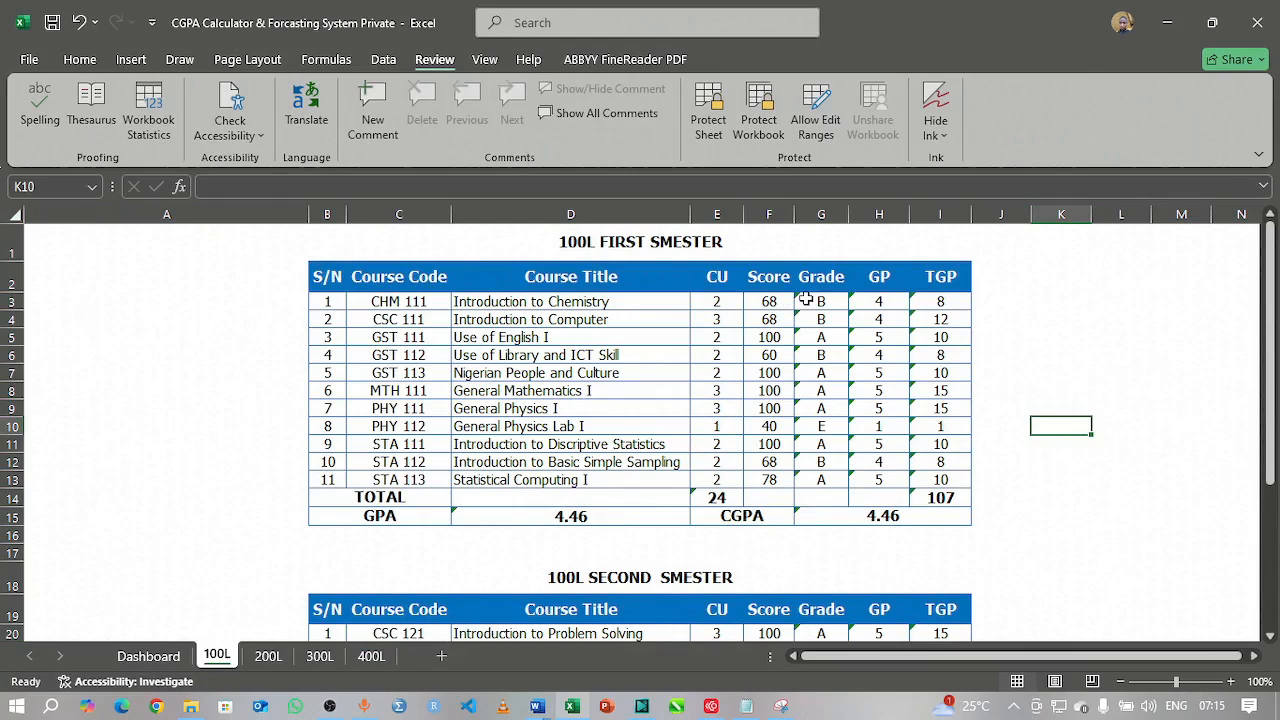
Step: Select the first-semester Grade, GP and TGP cells through the totals row, checking the total, GPA and CGPA formulas
{"action": "left_click_drag", "start_coordinate": [806, 300], "coordinate": [930, 484]}
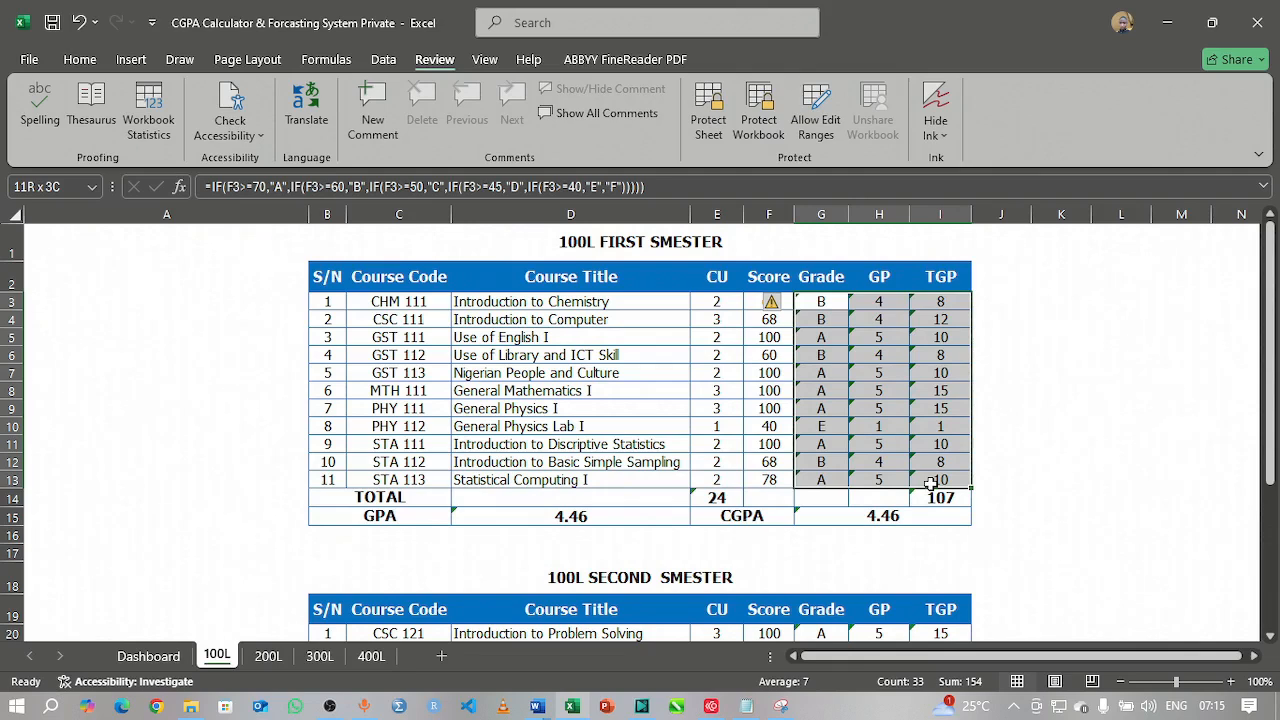
{"action": "left_click_drag", "start_coordinate": [930, 483], "coordinate": [930, 497]}
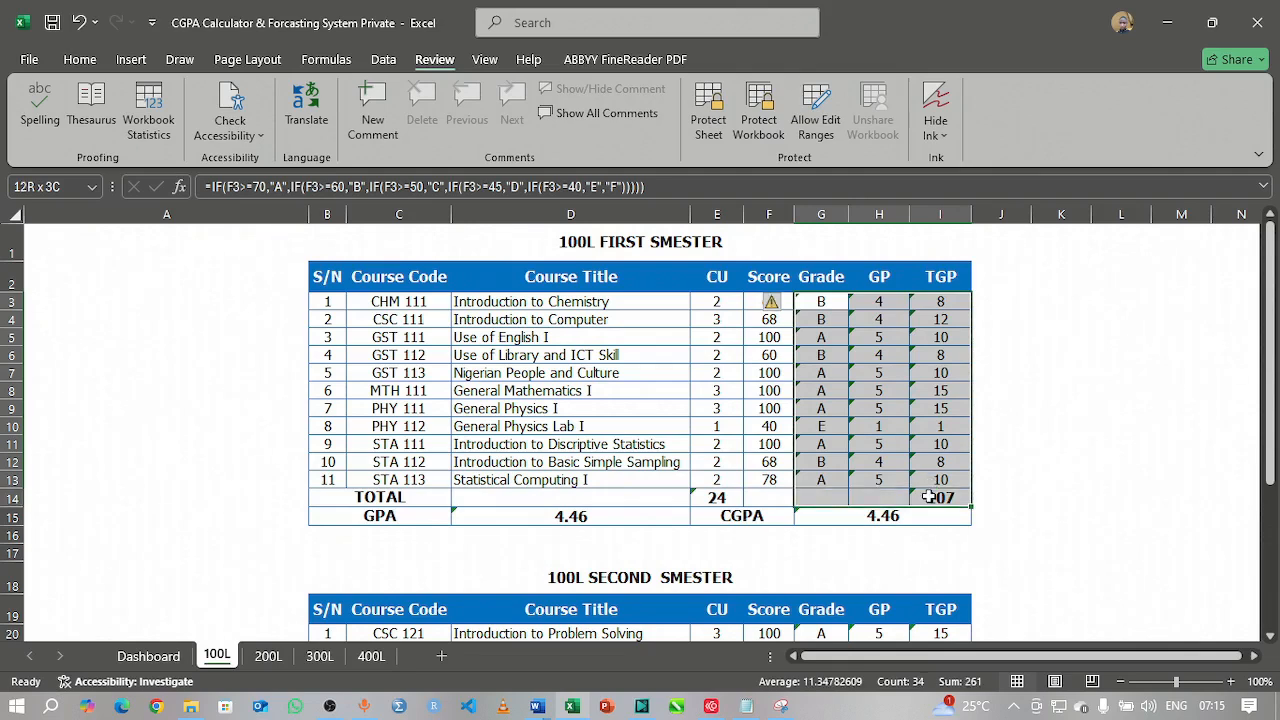
{"action": "left_click_drag", "start_coordinate": [930, 497], "coordinate": [930, 497]}
{"action": "left_click", "coordinate": [707, 497]}
{"action": "left_click", "coordinate": [601, 513]}
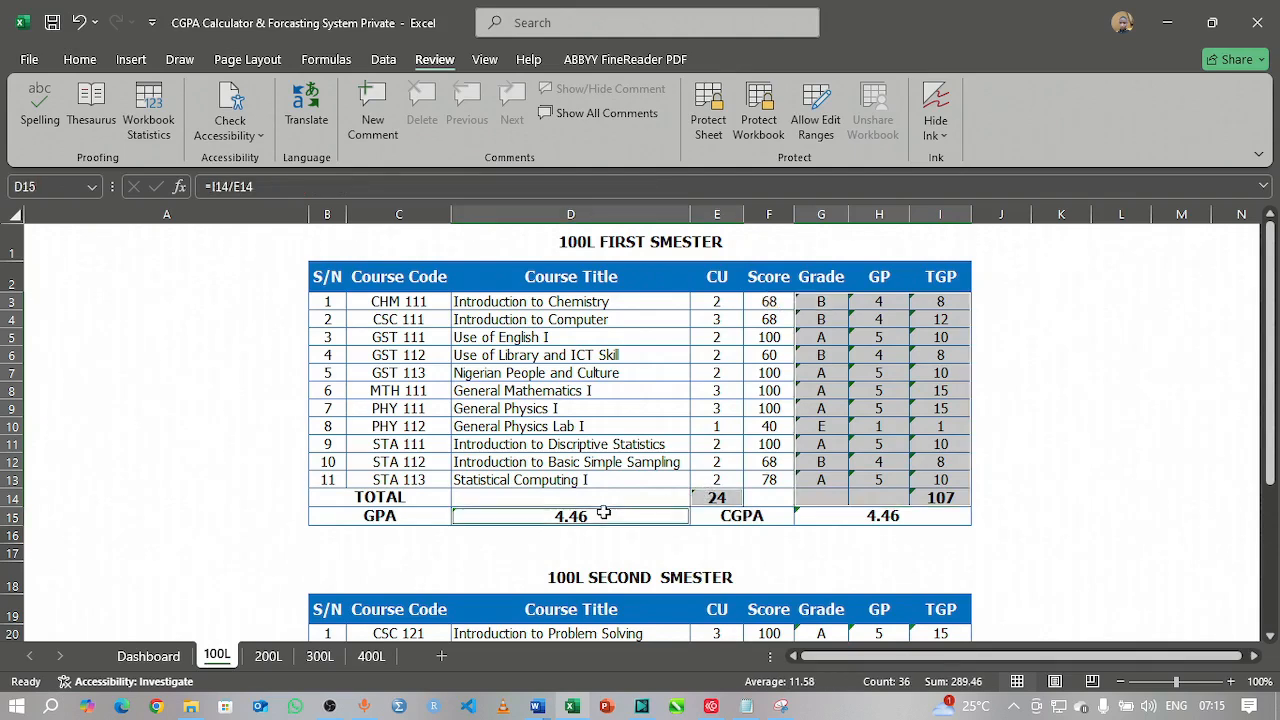
{"action": "left_click", "coordinate": [908, 516]}
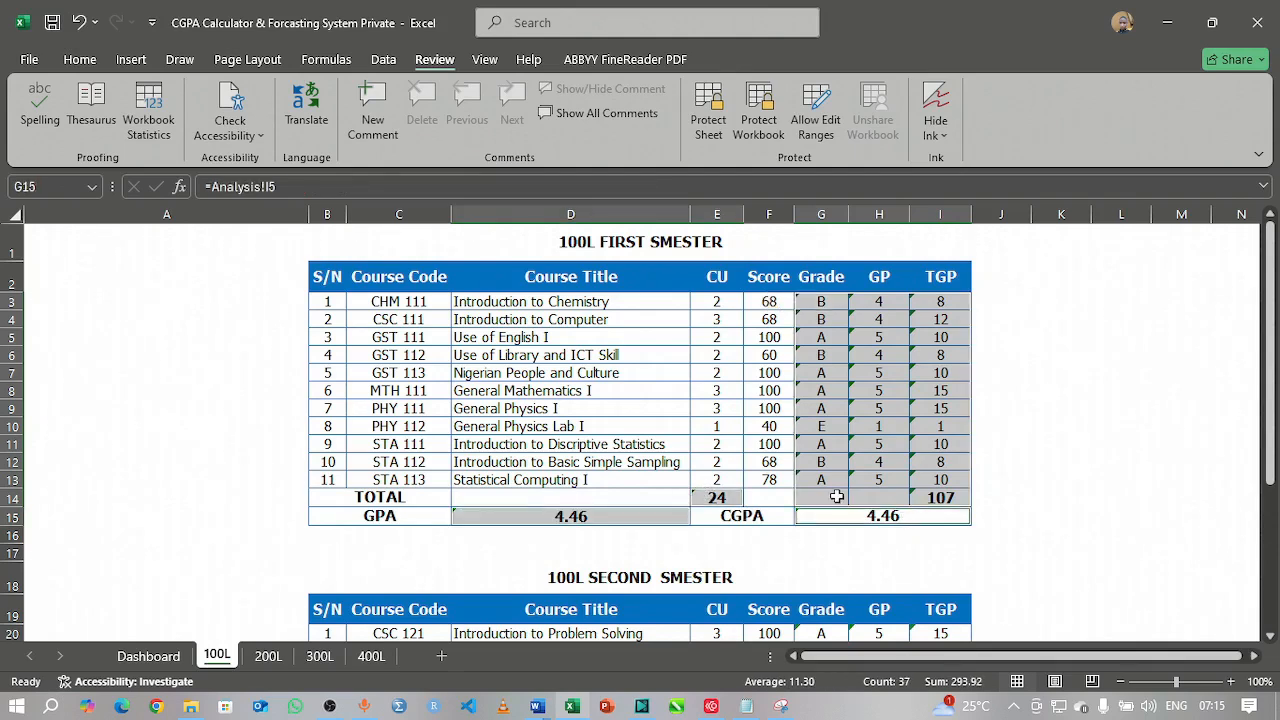
{"action": "scroll", "coordinate": [636, 428], "scroll_direction": "down", "scroll_amount": 7}
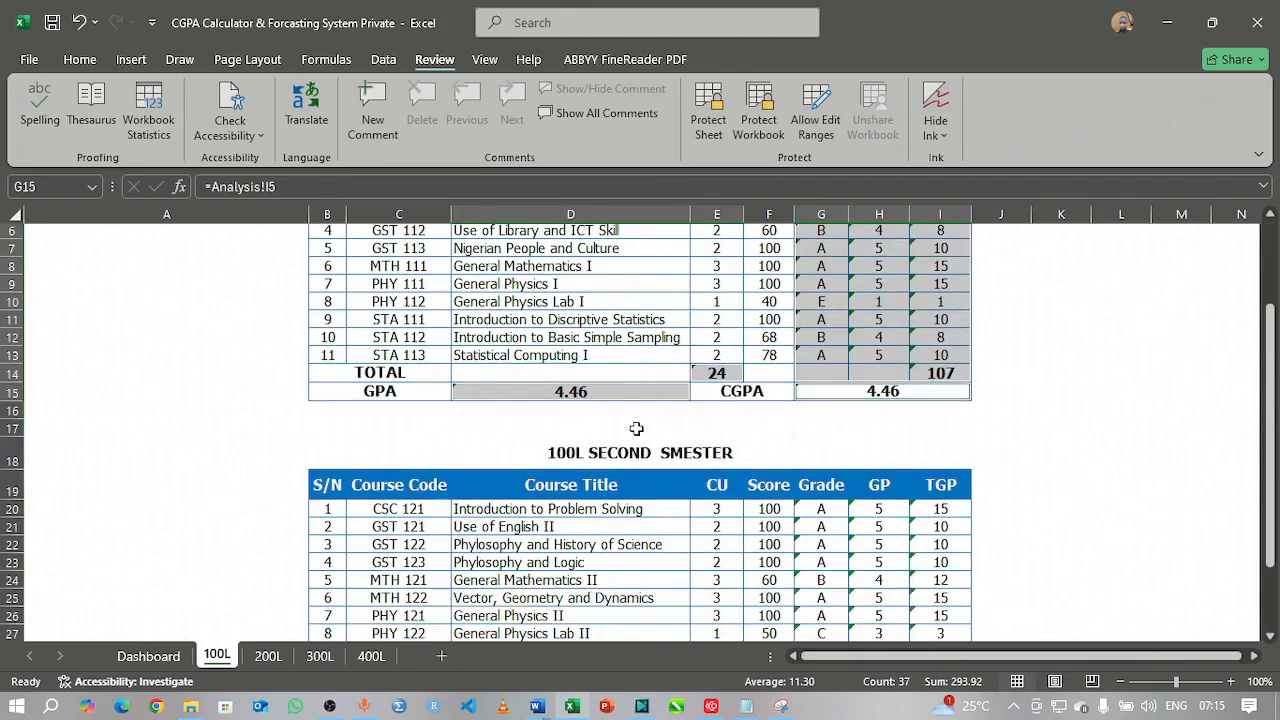
{"action": "scroll", "coordinate": [656, 407], "scroll_direction": "up", "scroll_amount": 3}
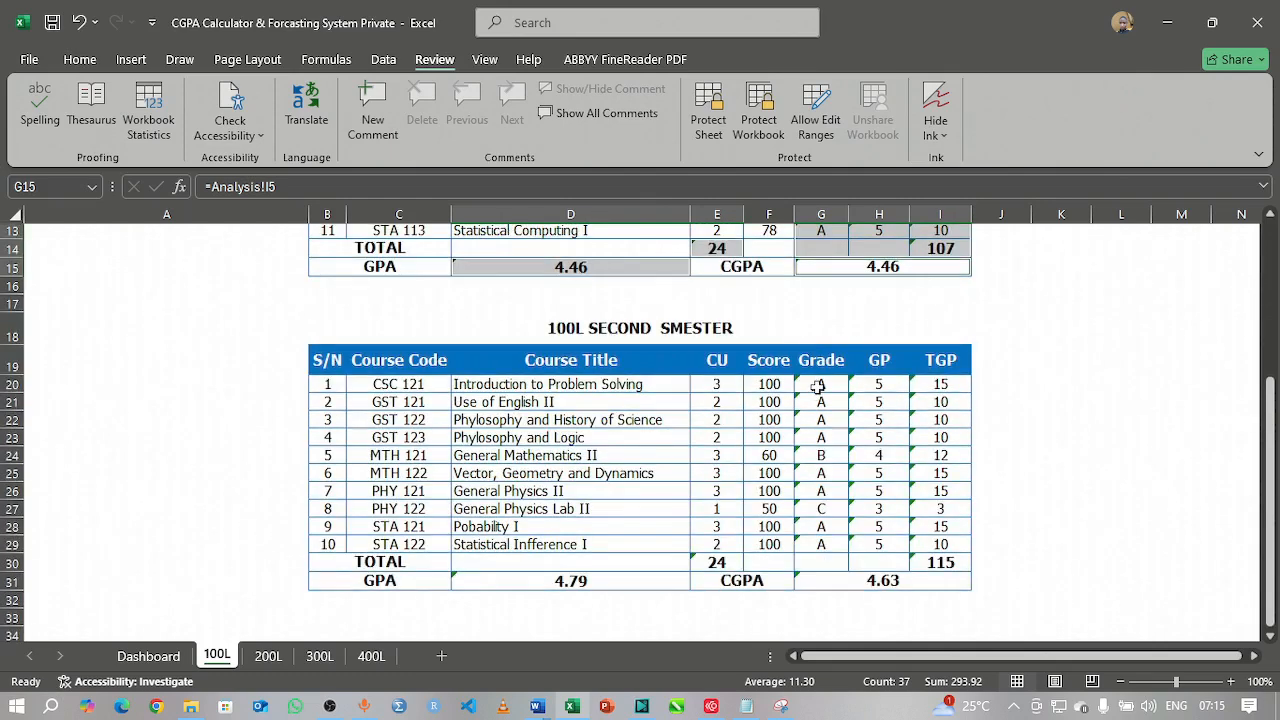
Step: Add the second-semester Grade, GP, TGP cells, credit-unit total and GPA cell to the selection
{"action": "left_click_drag", "start_coordinate": [818, 386], "coordinate": [932, 575]}
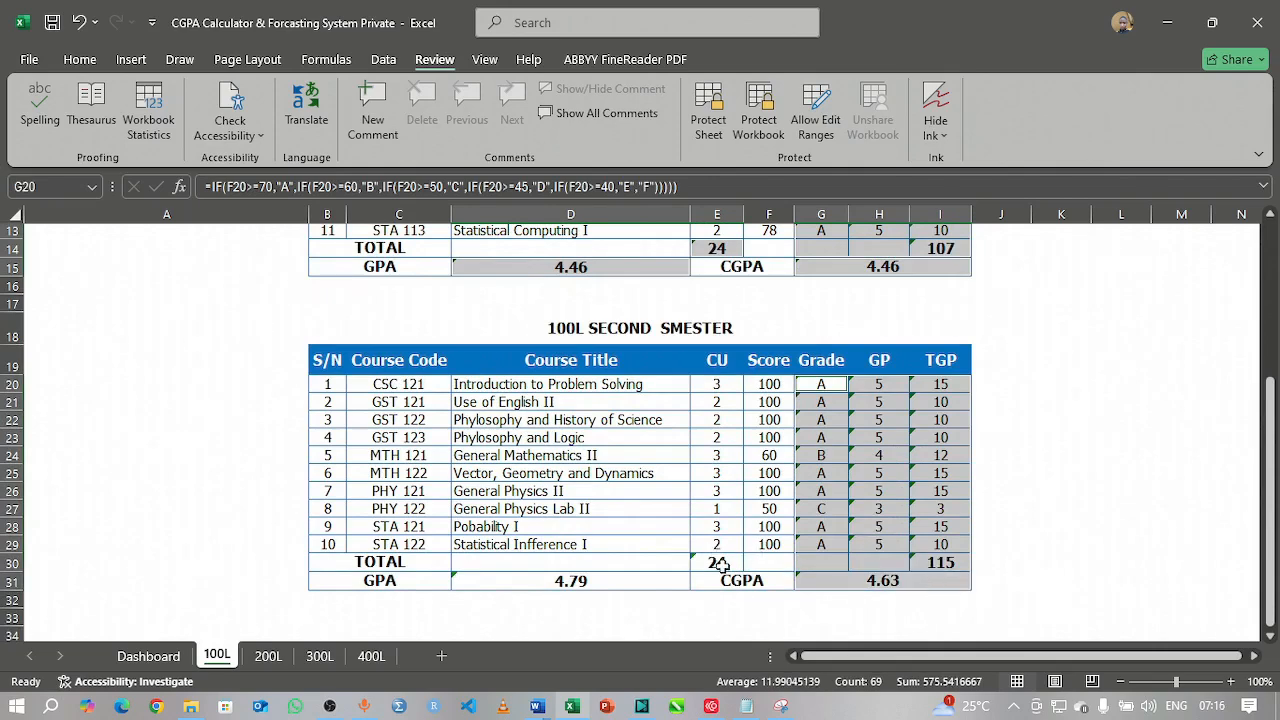
{"action": "left_click", "coordinate": [717, 562]}
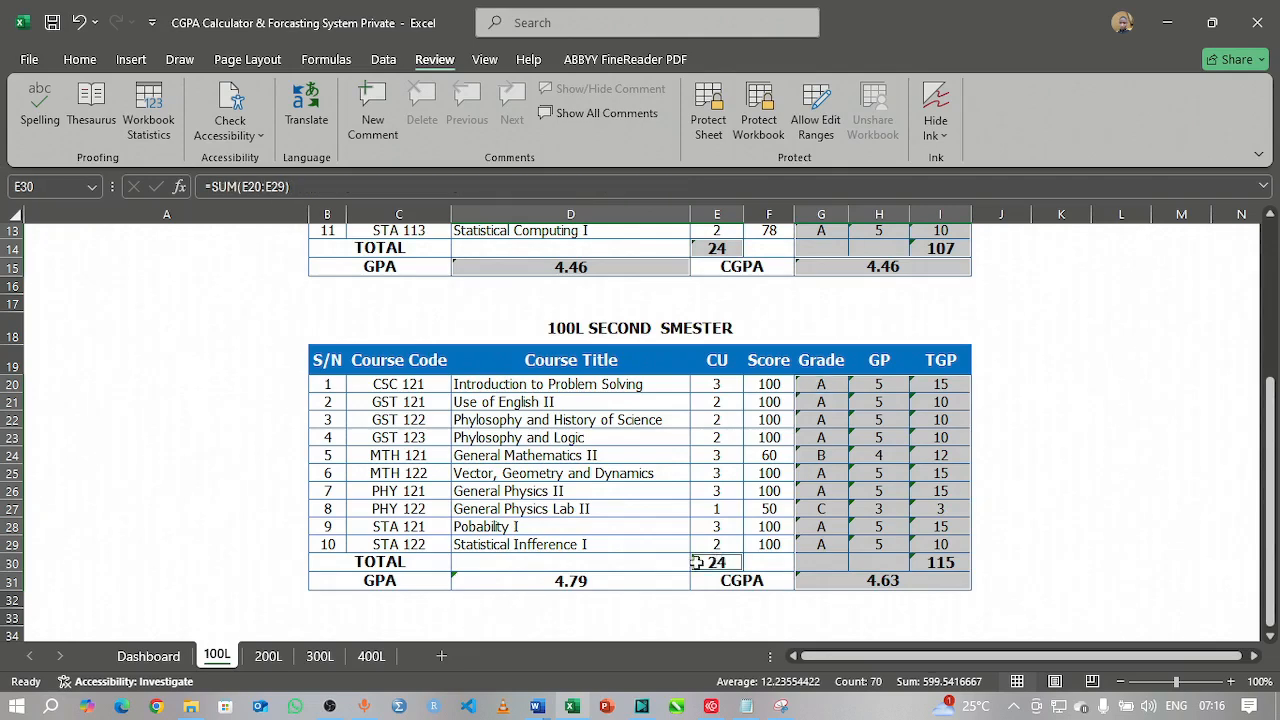
{"action": "left_click", "coordinate": [590, 582]}
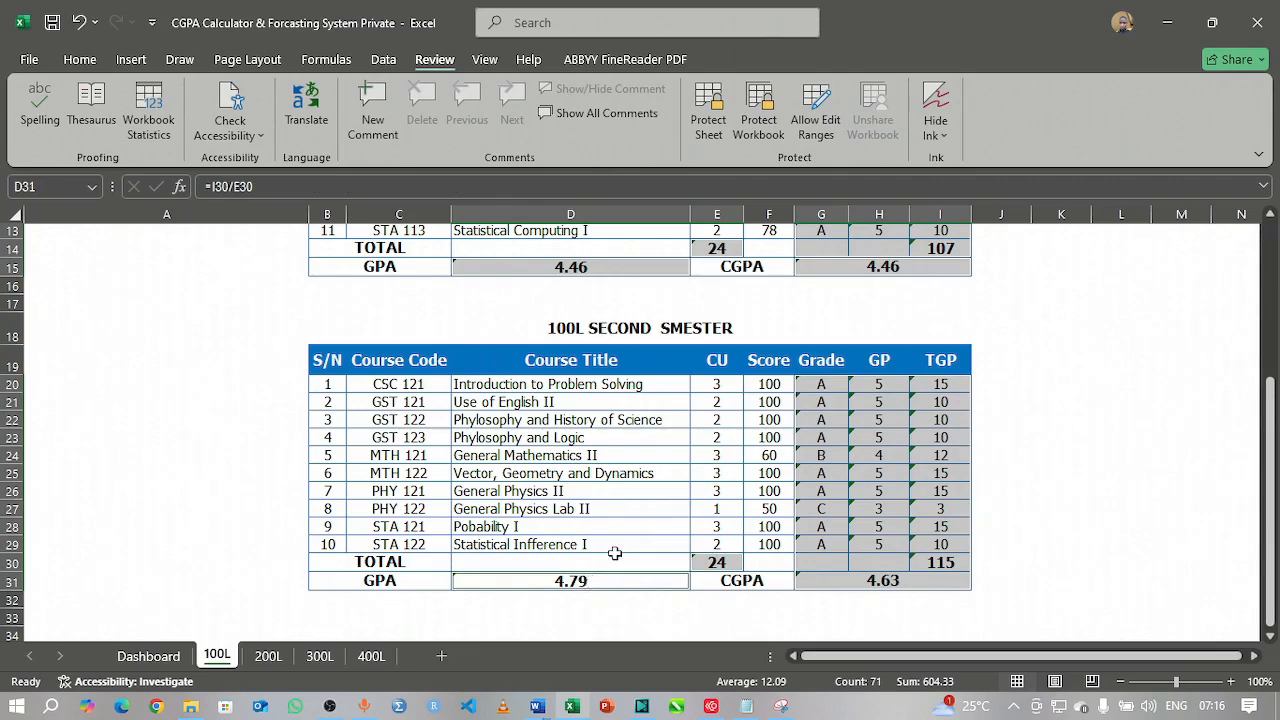
{"action": "scroll", "coordinate": [710, 465], "scroll_direction": "up", "scroll_amount": 4}
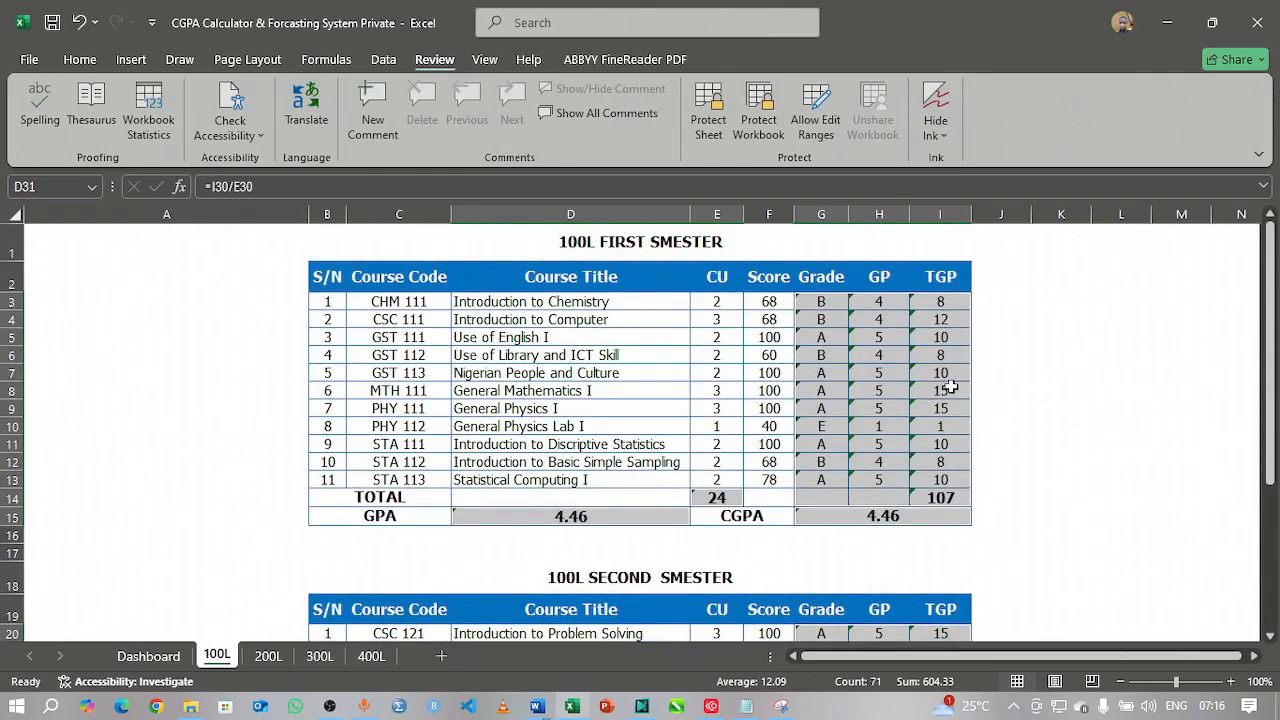
{"action": "right_click", "coordinate": [877, 356]}
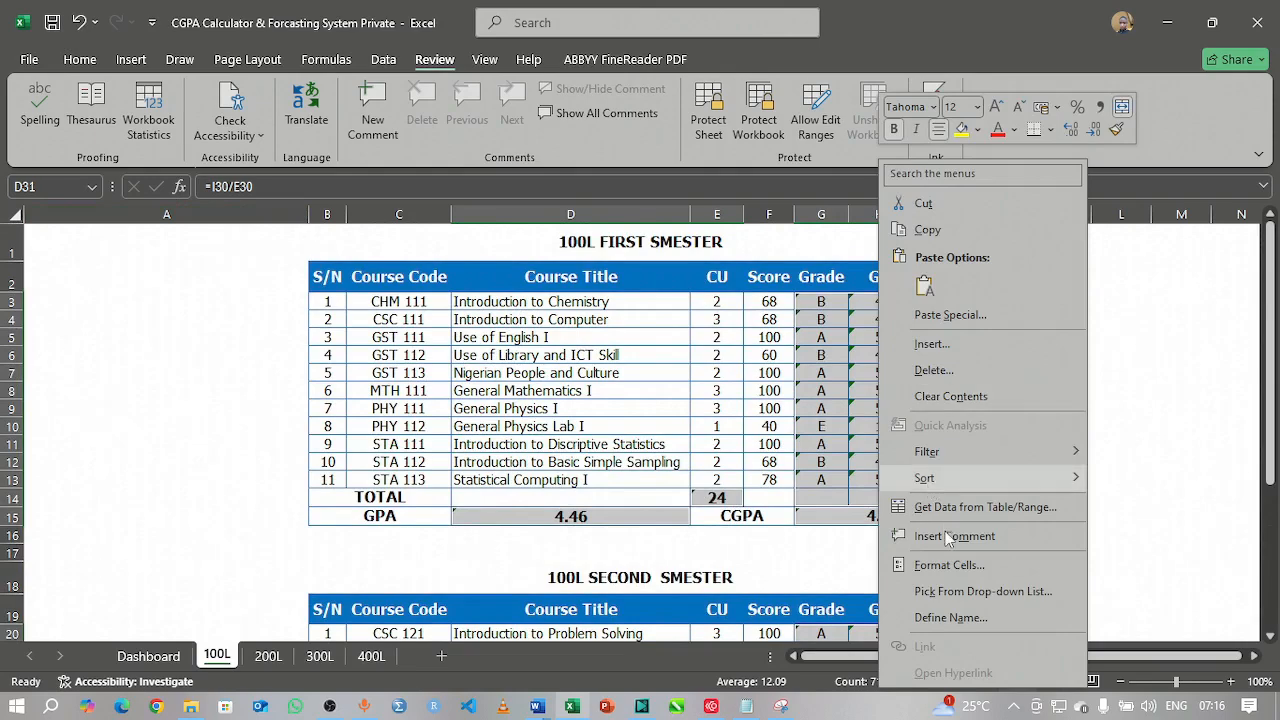
Step: Mark the selected formula cells as Locked and Hidden in Format Cells
{"action": "scroll", "coordinate": [946, 563], "scroll_direction": "down", "scroll_amount": 6}
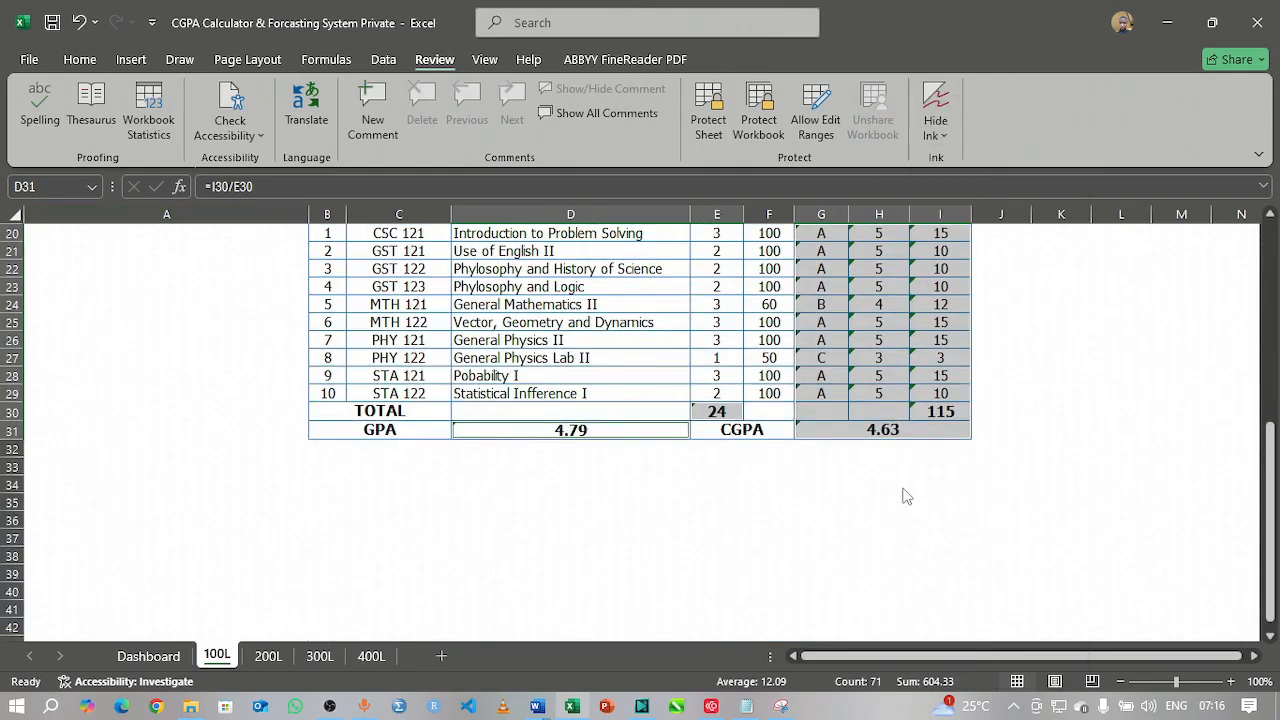
{"action": "key", "text": "ctrl+1"}
{"action": "left_click", "coordinate": [718, 303]}
{"action": "left_click", "coordinate": [718, 321]}
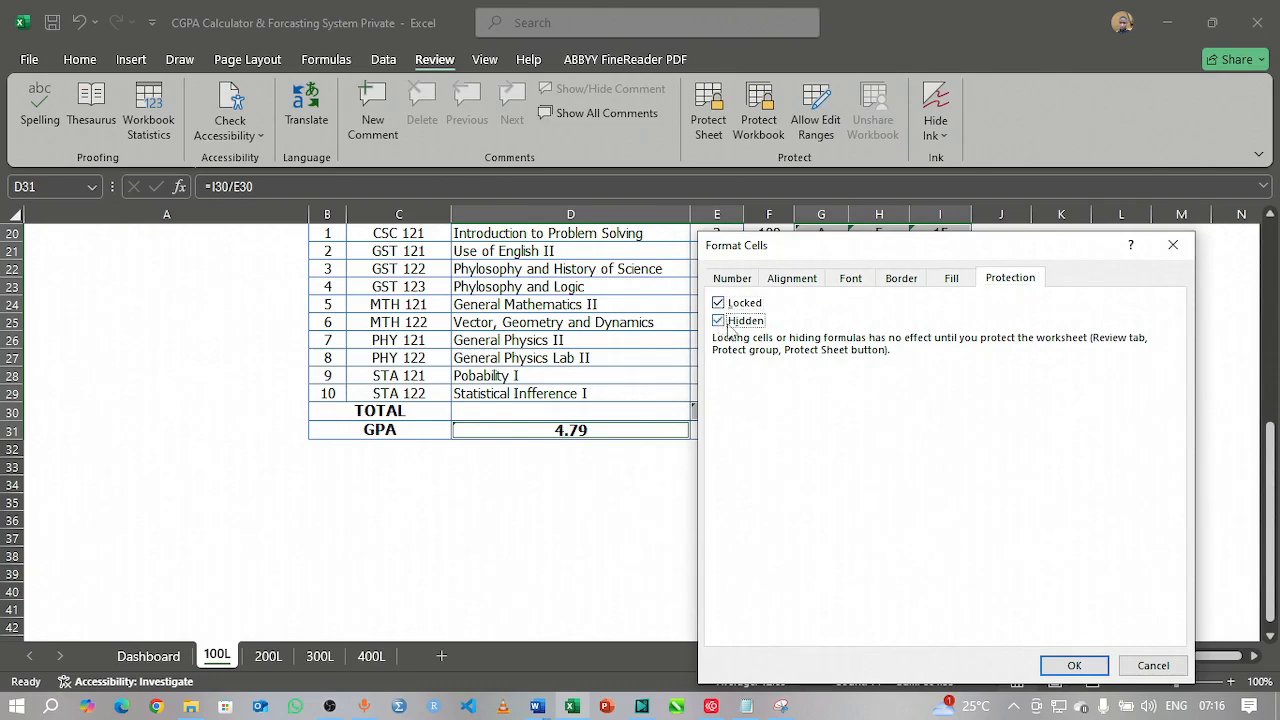
{"action": "left_click", "coordinate": [1074, 666]}
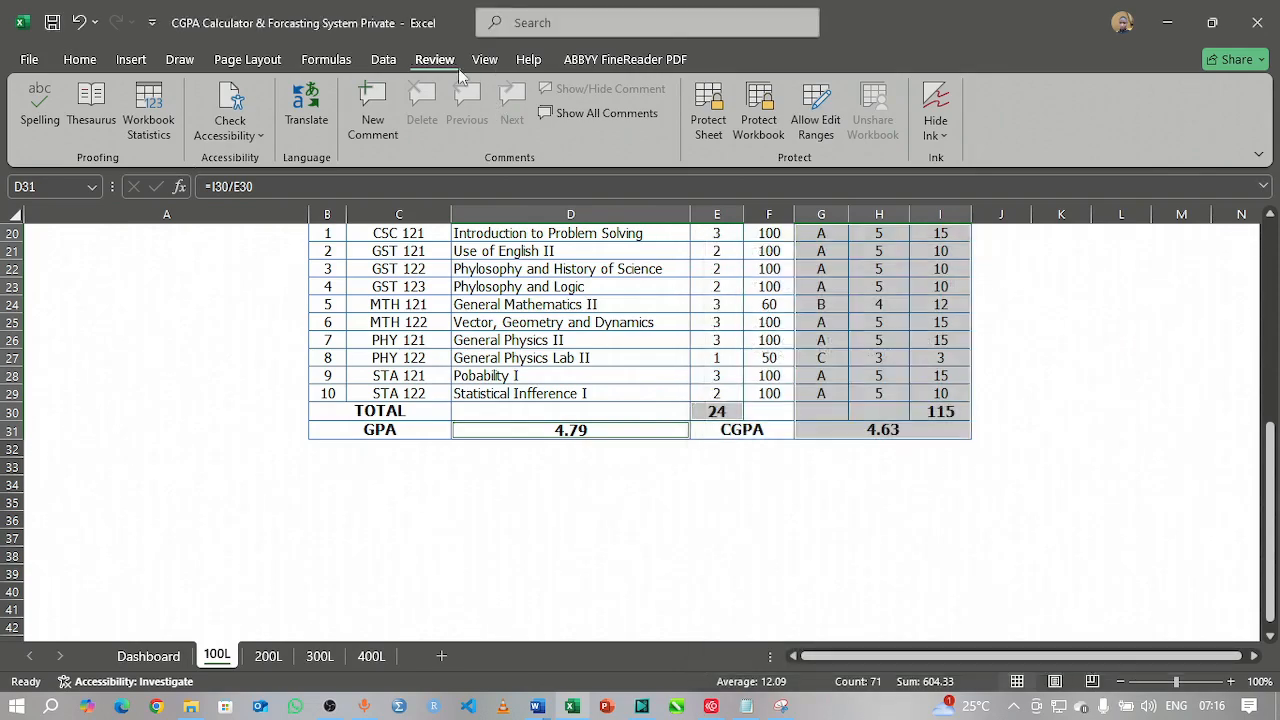
Step: Password-protect the 100L sheet, re-entering the password to confirm it
{"action": "left_click", "coordinate": [712, 128]}
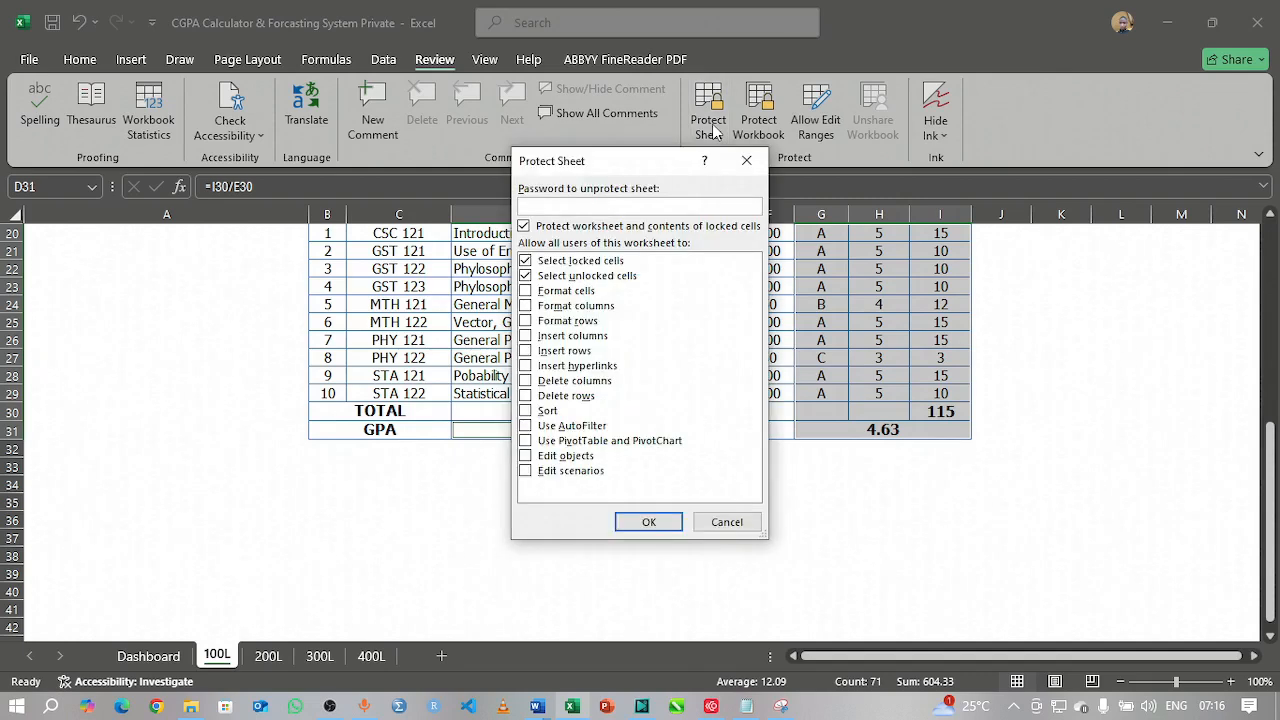
{"action": "type", "text": "•••••••••••"}
{"action": "left_click", "coordinate": [648, 523]}
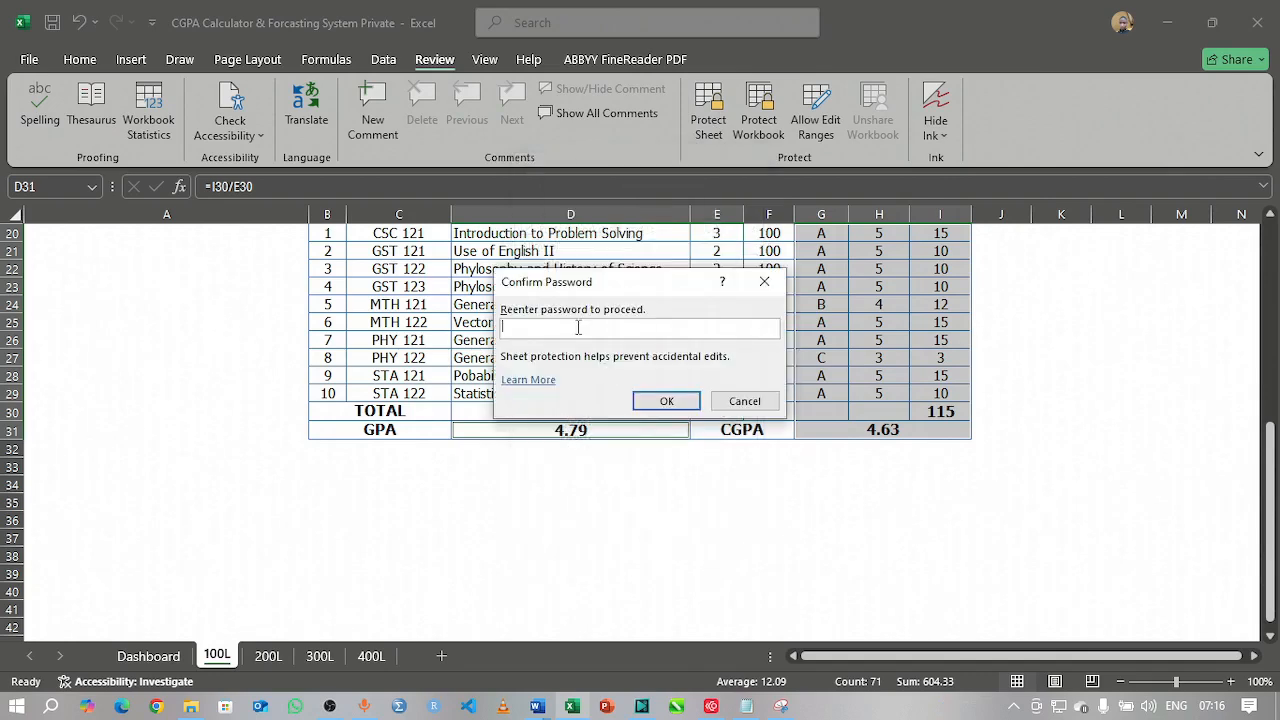
{"action": "type", "text": "•••••••••••"}
{"action": "left_click", "coordinate": [665, 401]}
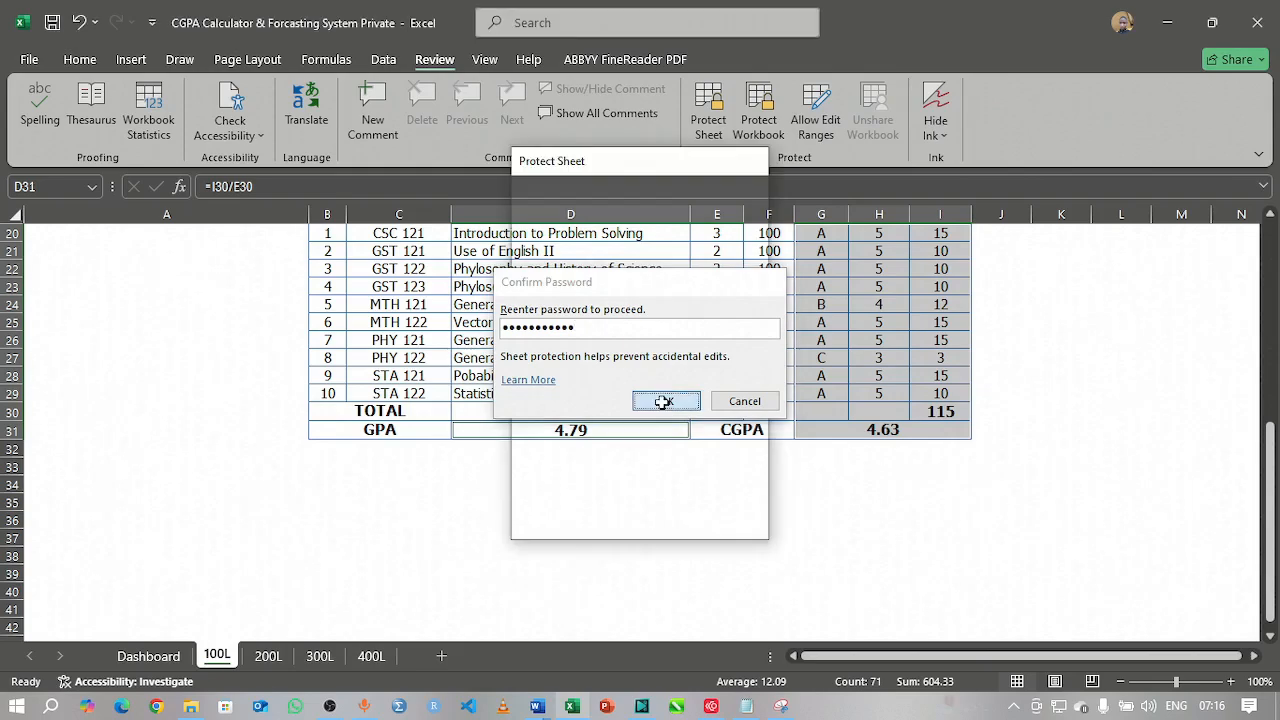
{"action": "scroll", "coordinate": [841, 337], "scroll_direction": "up", "scroll_amount": 6}
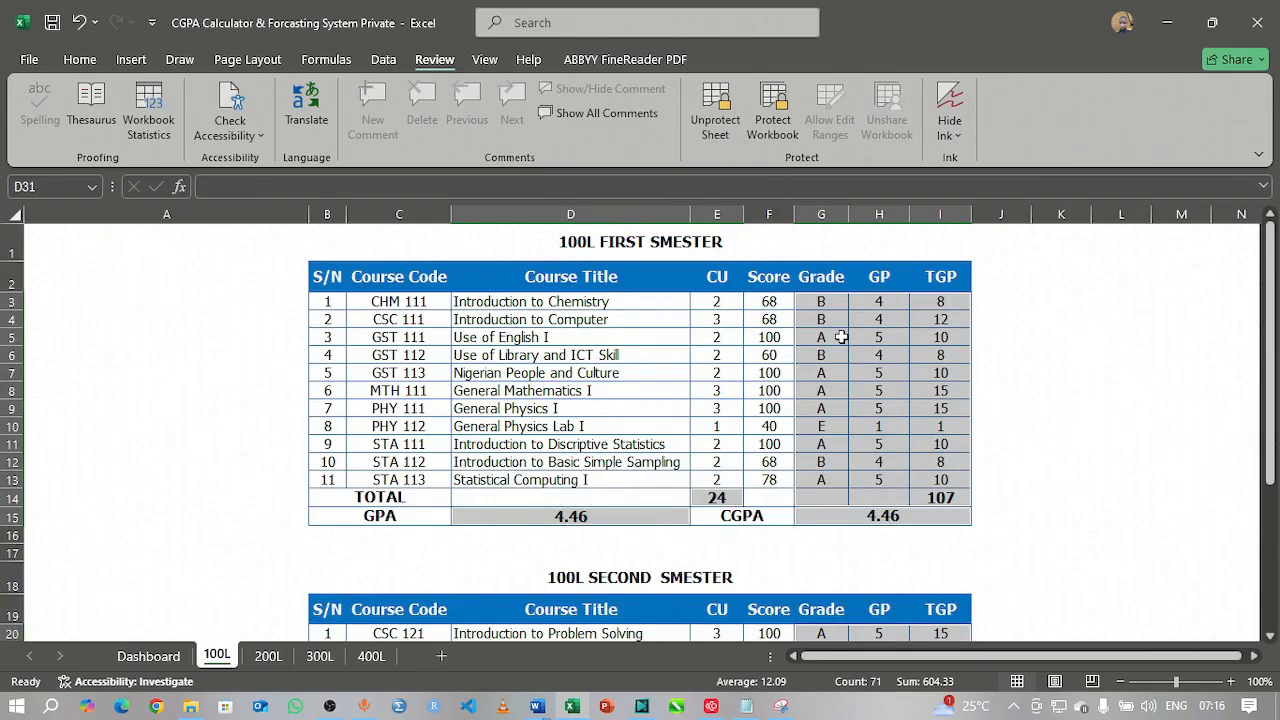
{"action": "left_click", "coordinate": [1016, 333]}
{"action": "left_click", "coordinate": [780, 336]}
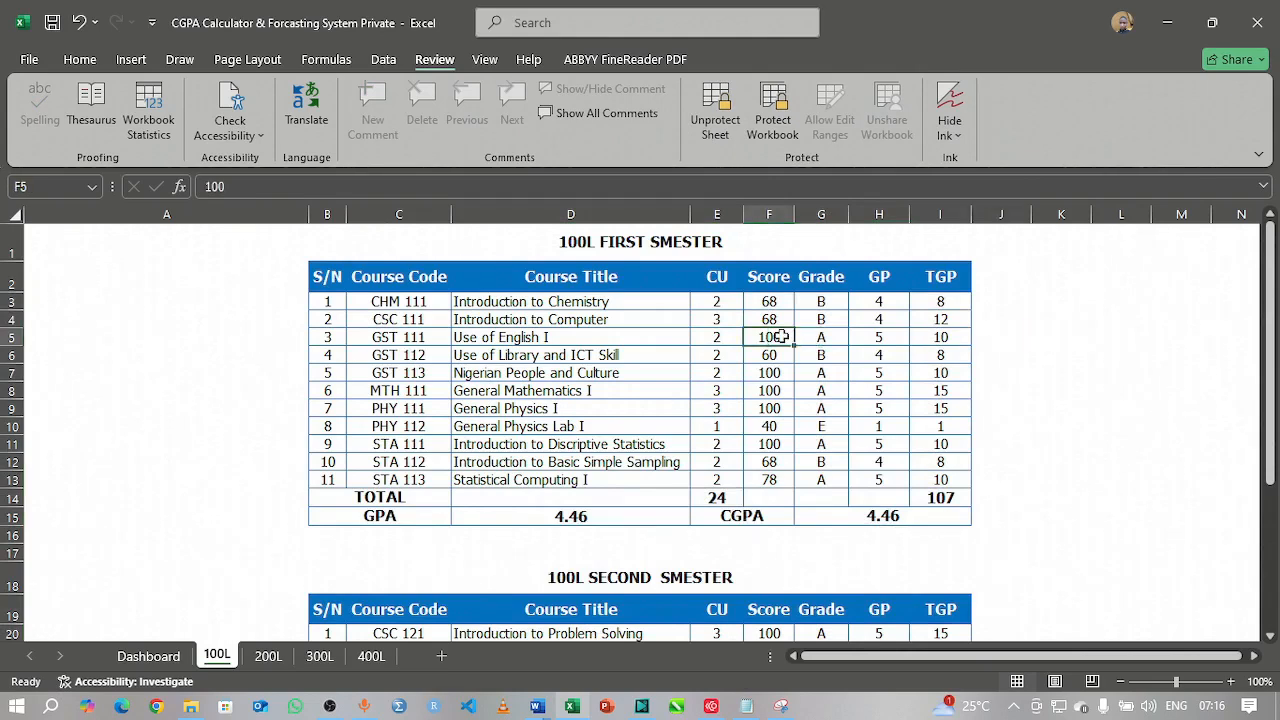
{"action": "type", "text": "FGGF"}
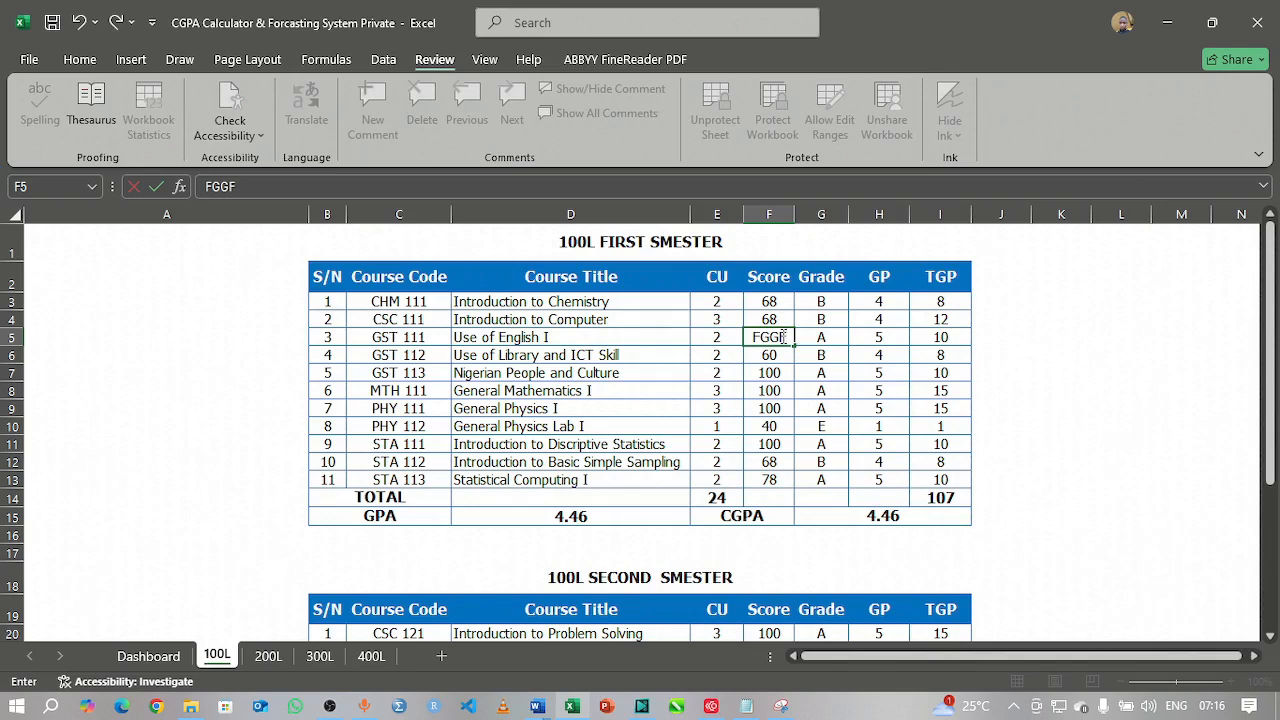
{"action": "key", "text": "Return"}
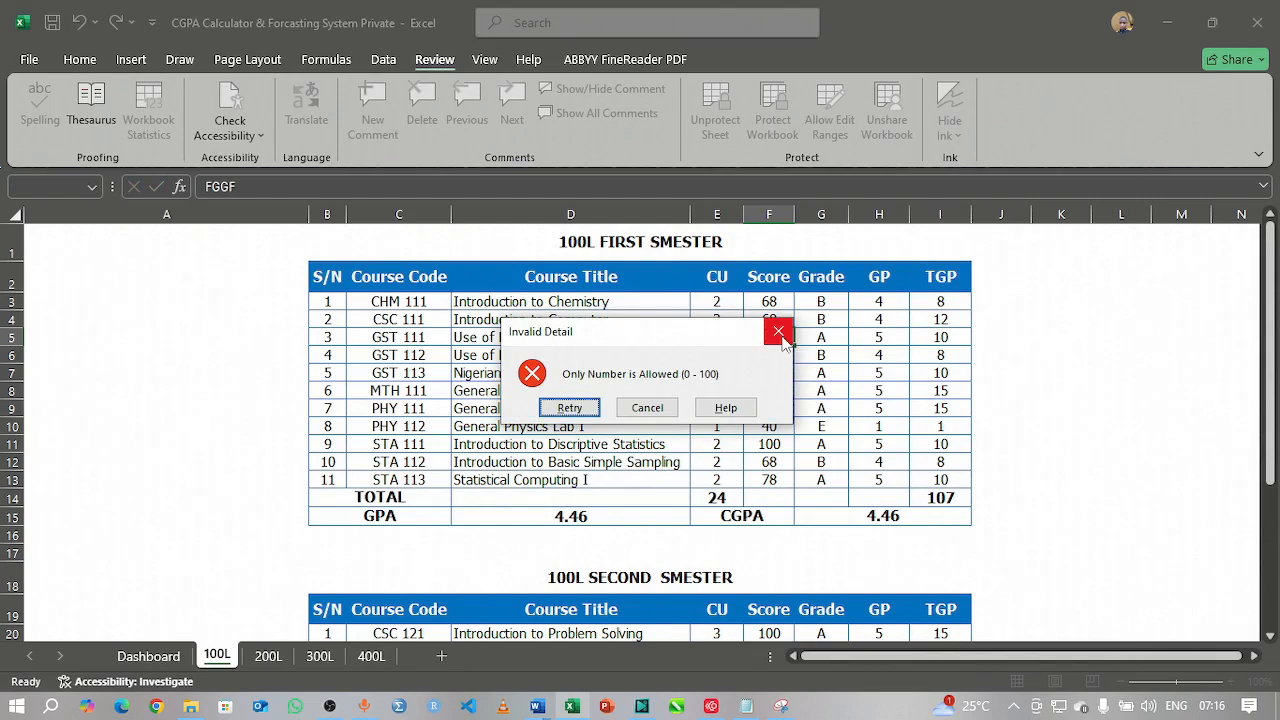
{"action": "left_click", "coordinate": [647, 407]}
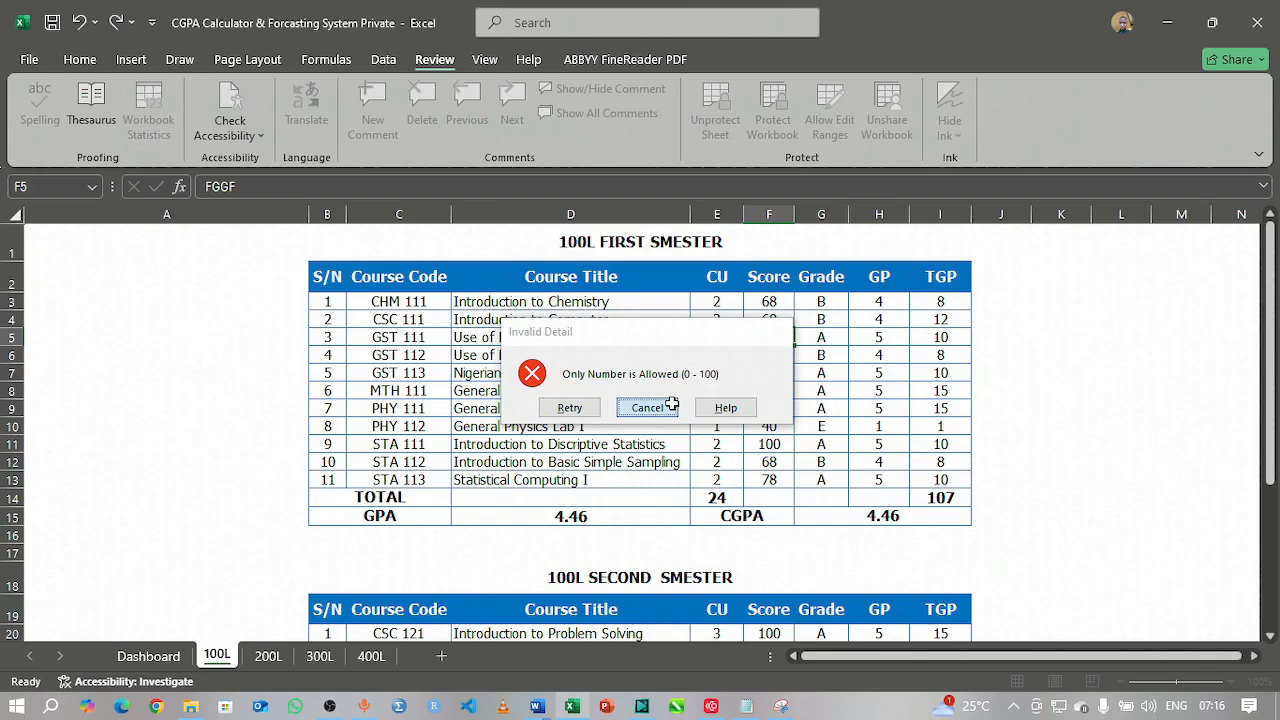
{"action": "left_click", "coordinate": [821, 303]}
{"action": "key", "text": "Delete"}
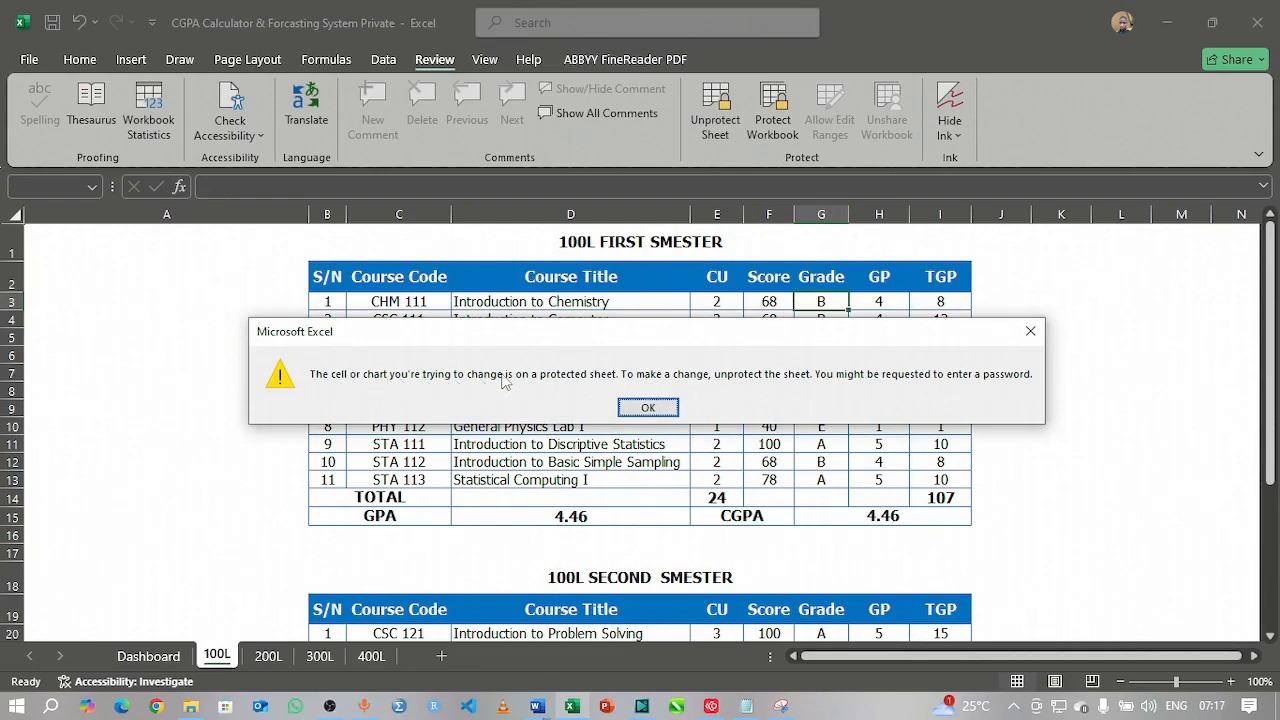
{"action": "left_click", "coordinate": [646, 404]}
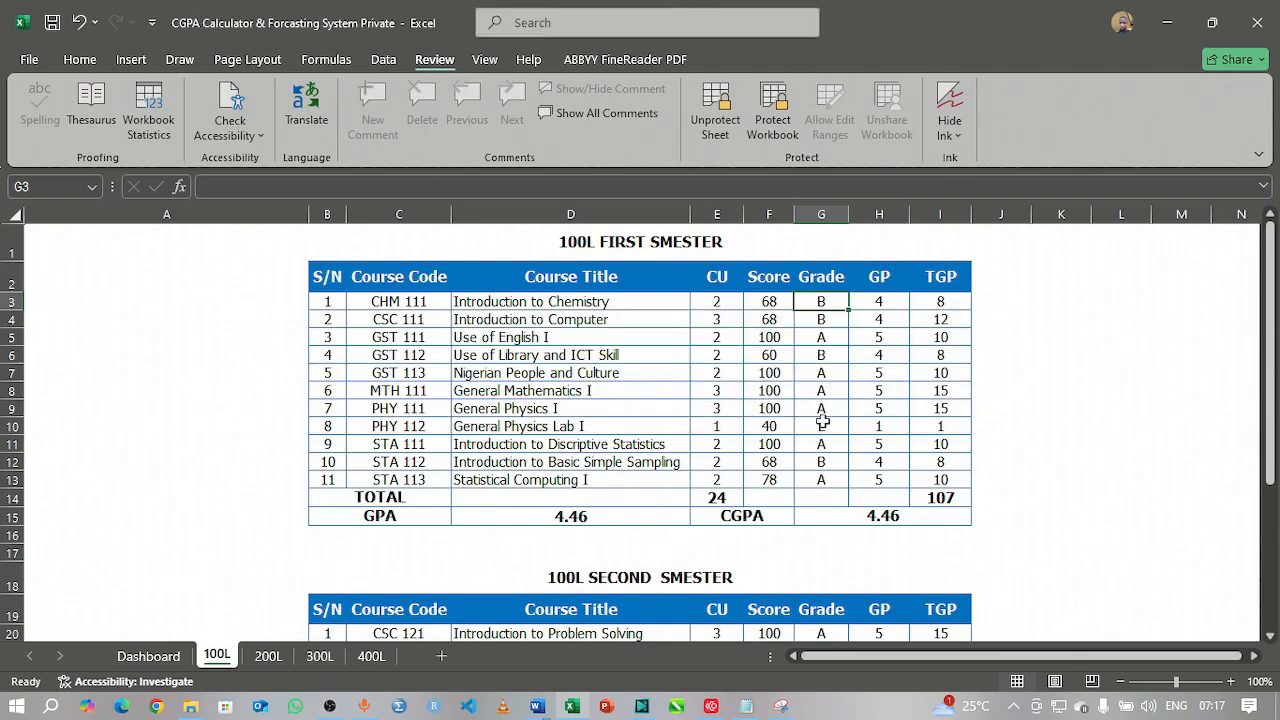
{"action": "left_click", "coordinate": [813, 394]}
{"action": "double_click", "coordinate": [812, 424]}
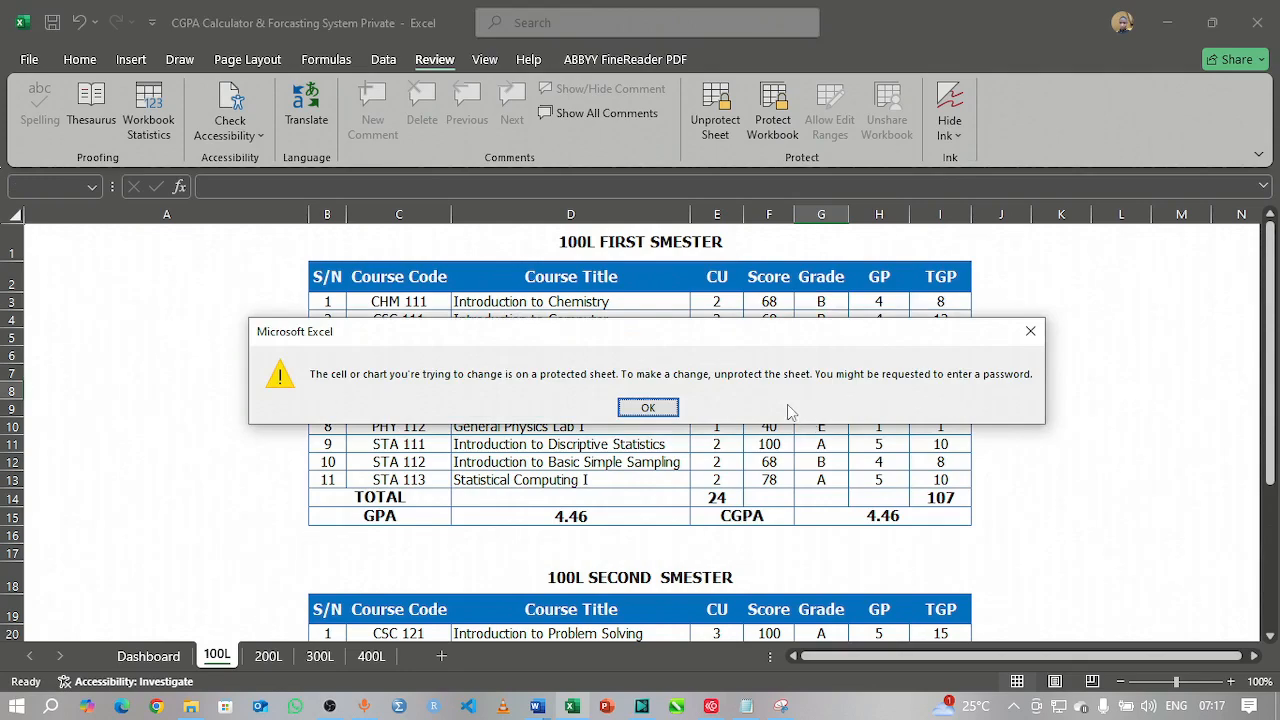
{"action": "left_click", "coordinate": [656, 409]}
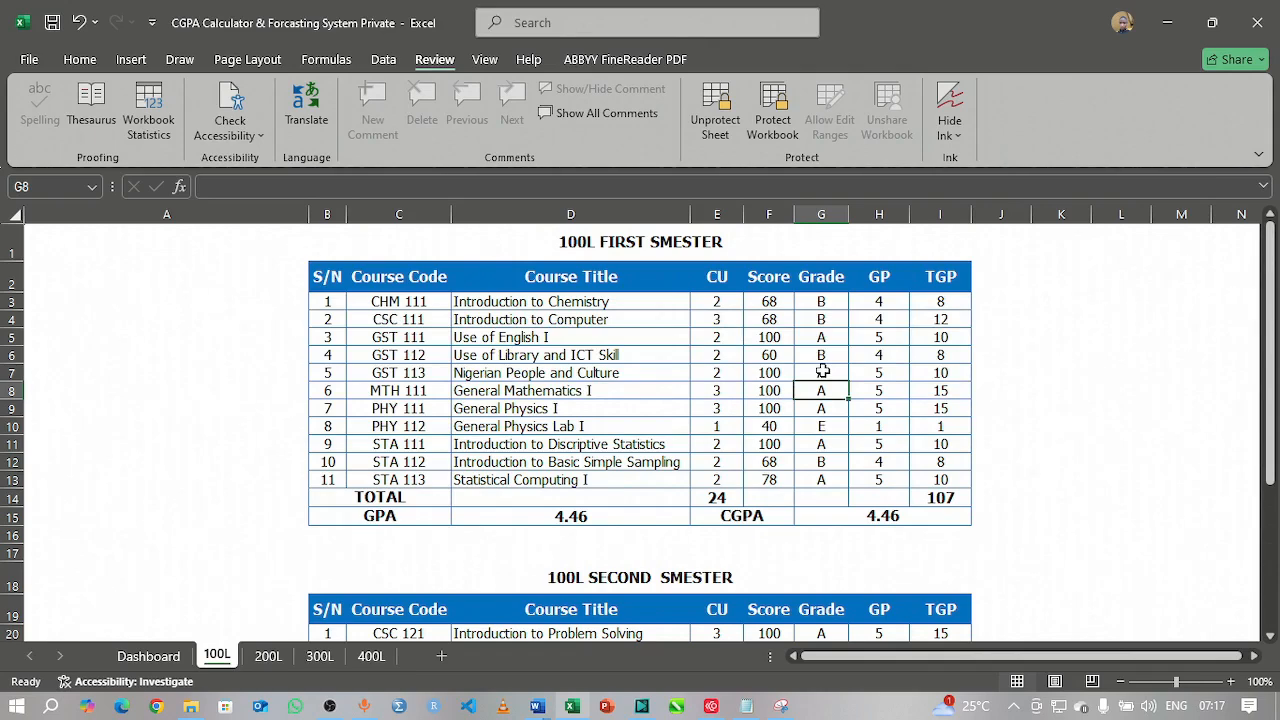
Step: Verify grade formulas are hidden, change the GST 111 score to 55, then go to 200L
{"action": "left_click", "coordinate": [880, 389]}
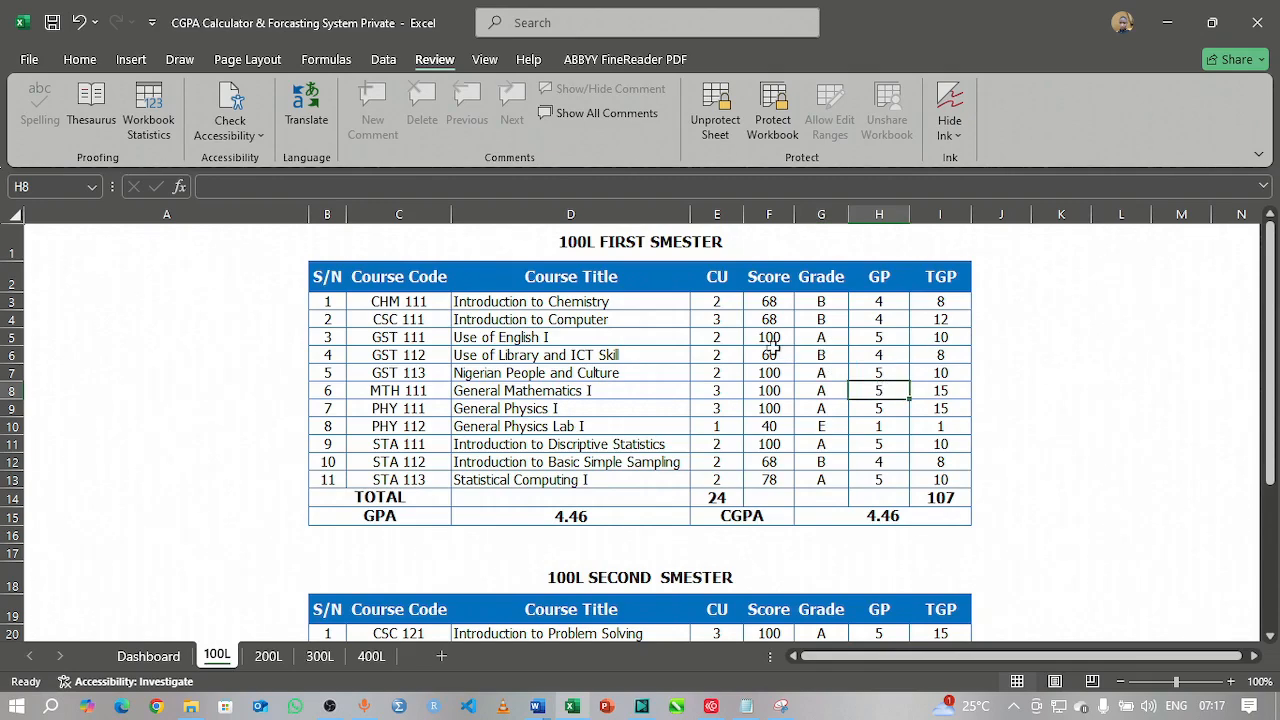
{"action": "left_click", "coordinate": [818, 306]}
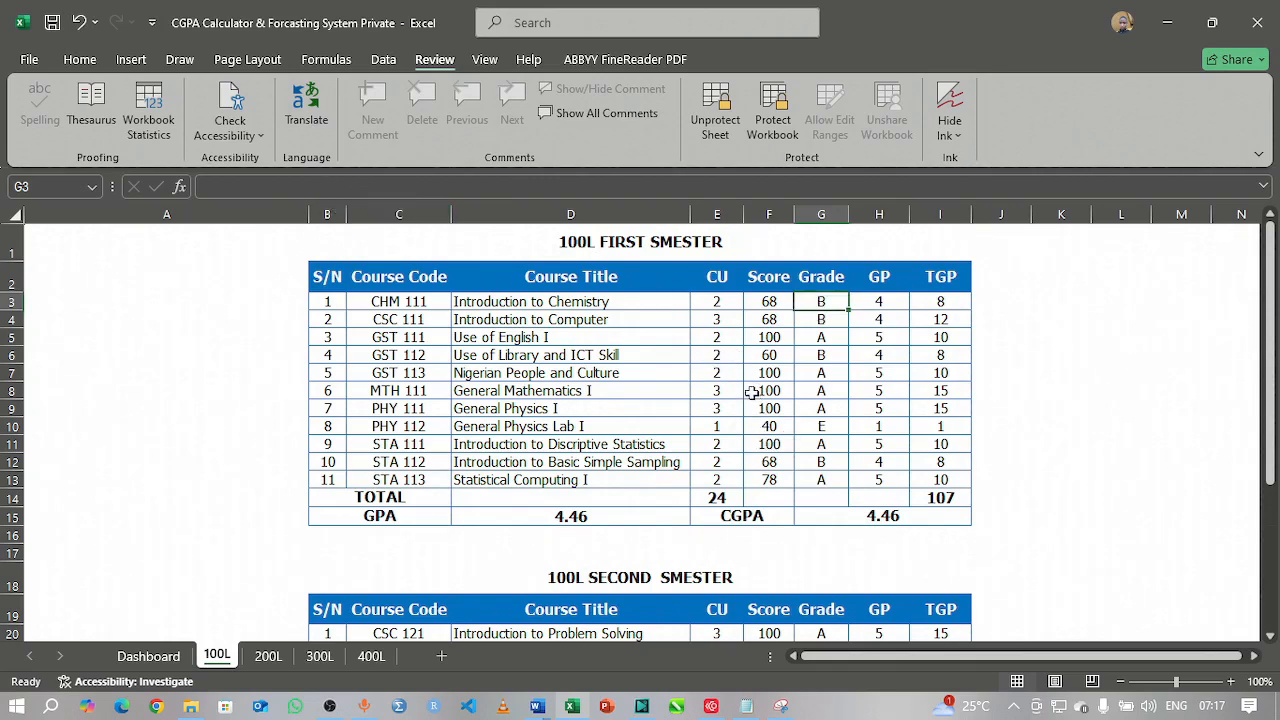
{"action": "left_click", "coordinate": [765, 338]}
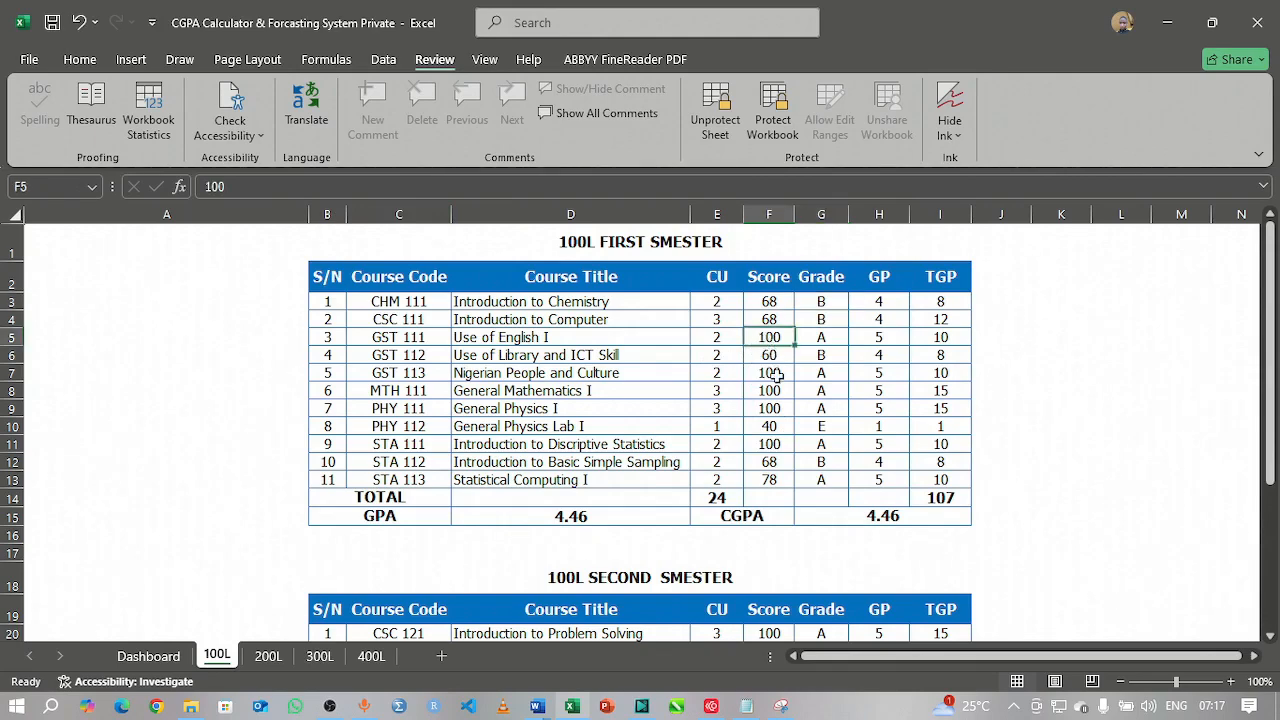
{"action": "type", "text": "55"}
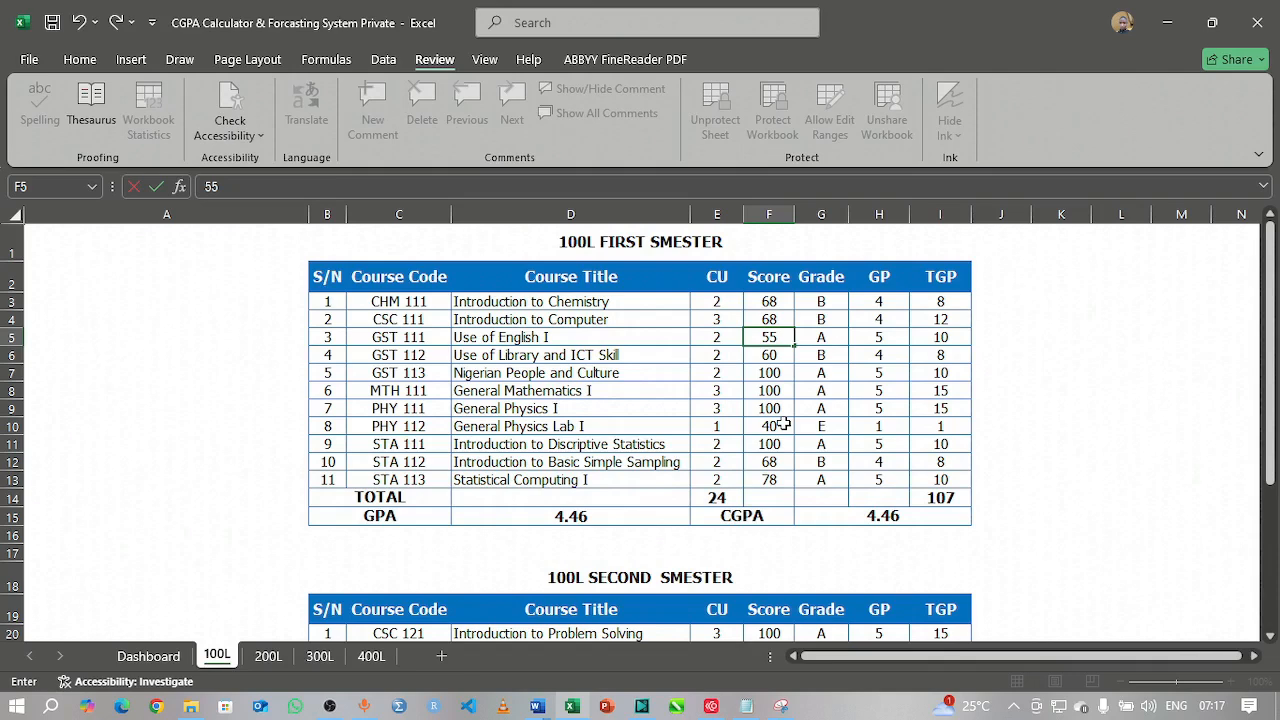
{"action": "key", "text": "Return"}
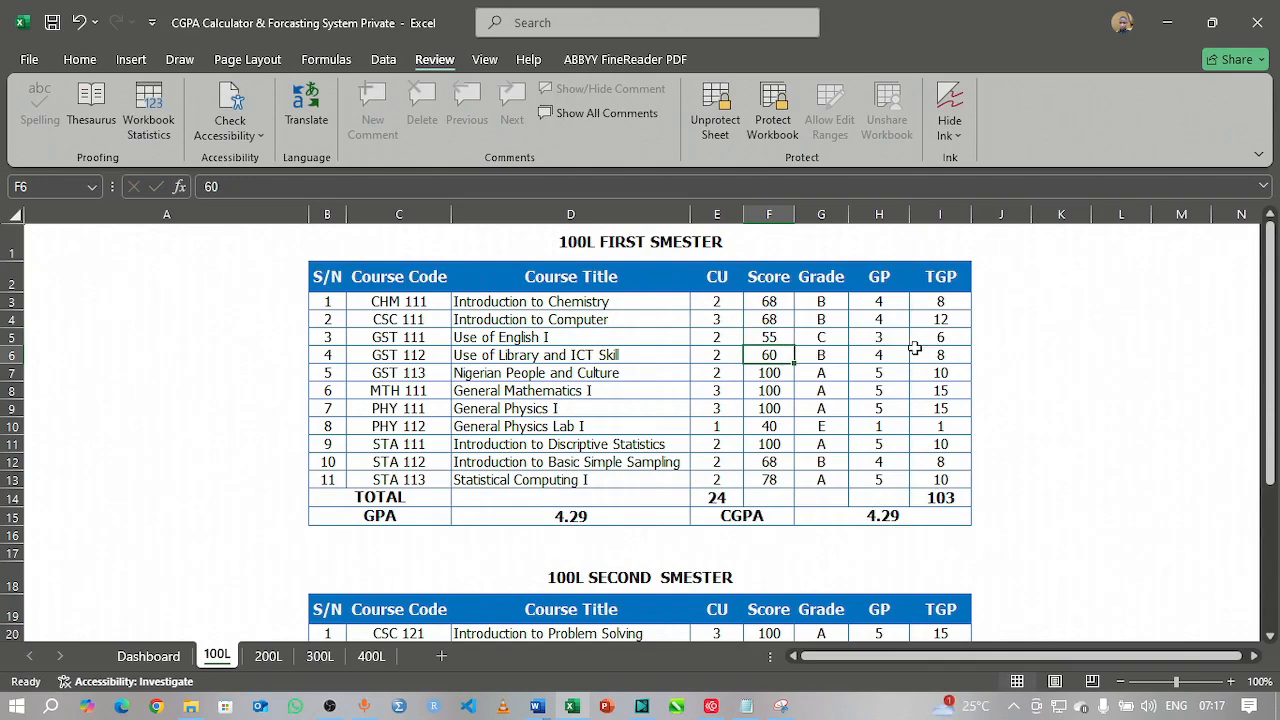
{"action": "left_click", "coordinate": [858, 388]}
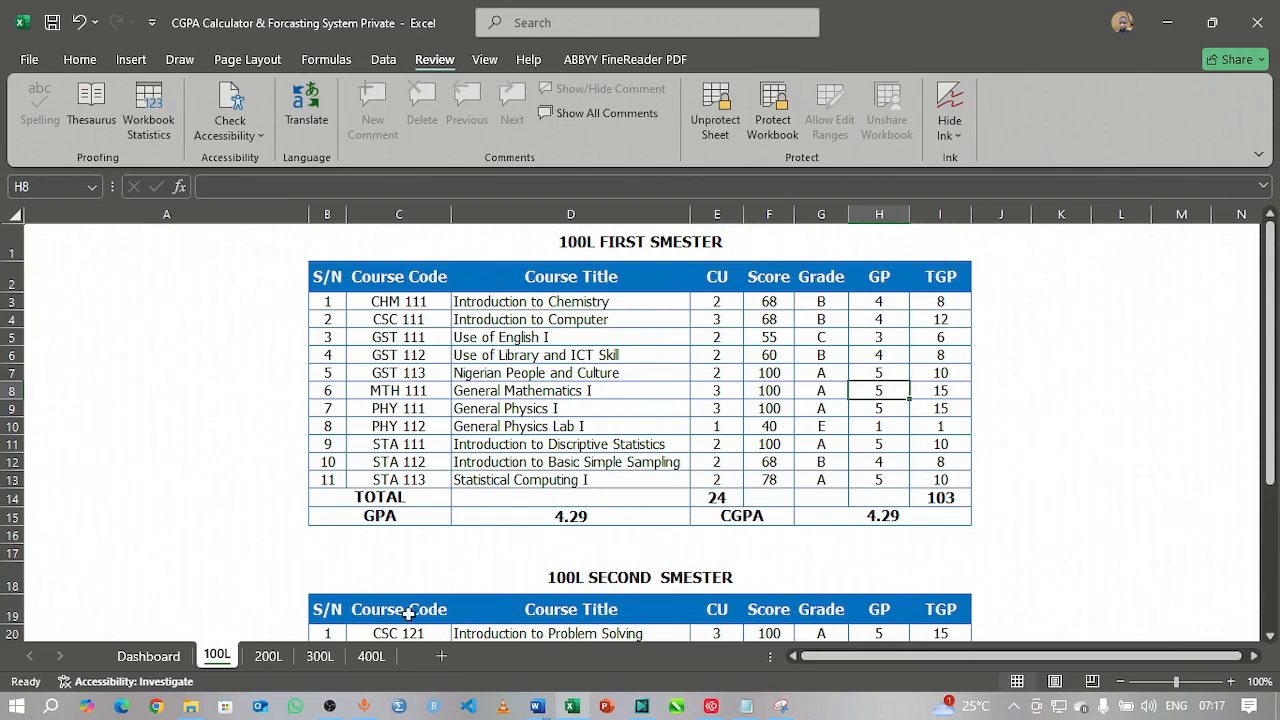
{"action": "left_click", "coordinate": [268, 657]}
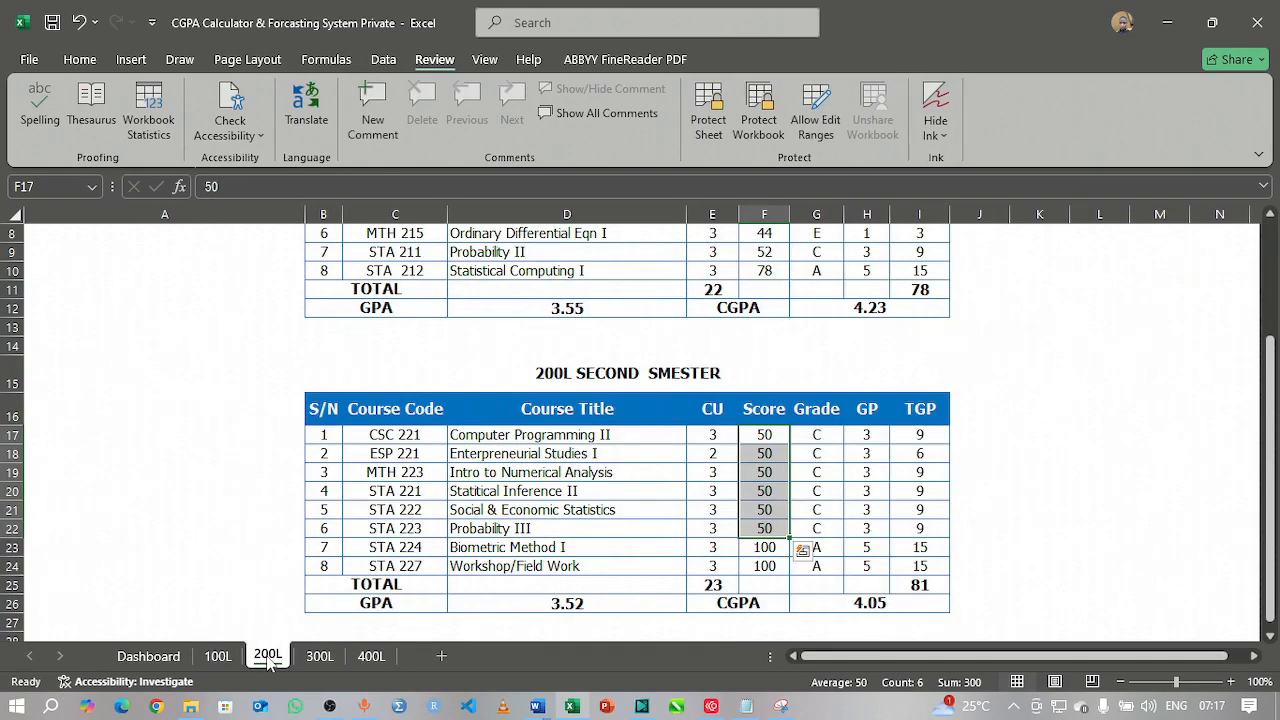
Step: Move through the 300L and 400L sheets to the Dashboard showing the updated GPA trends
{"action": "left_click", "coordinate": [320, 657]}
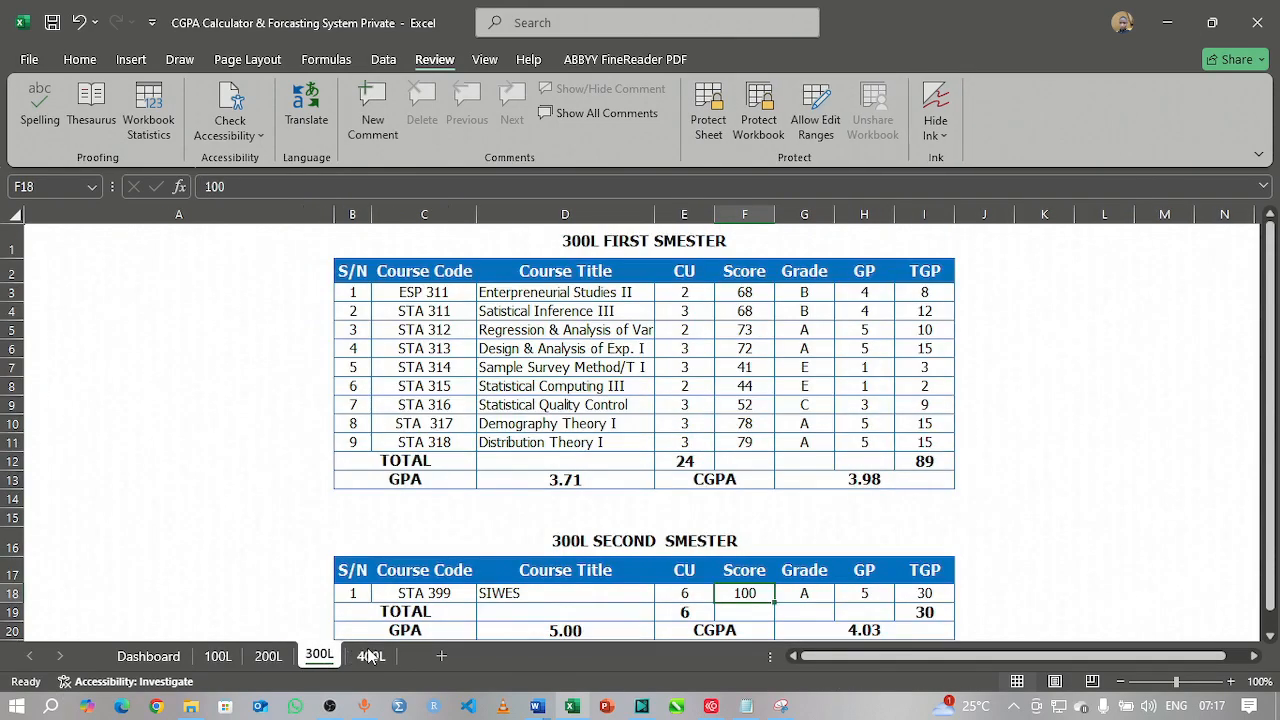
{"action": "left_click", "coordinate": [370, 656]}
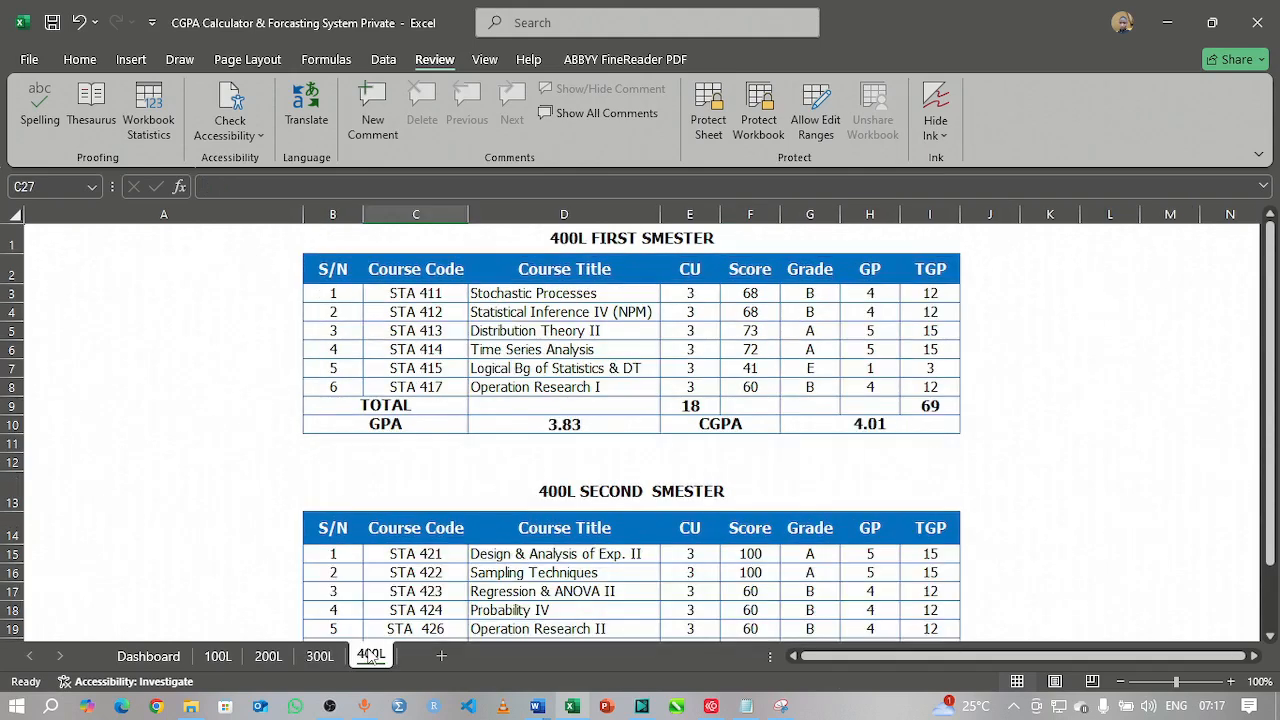
{"action": "left_click", "coordinate": [141, 658]}
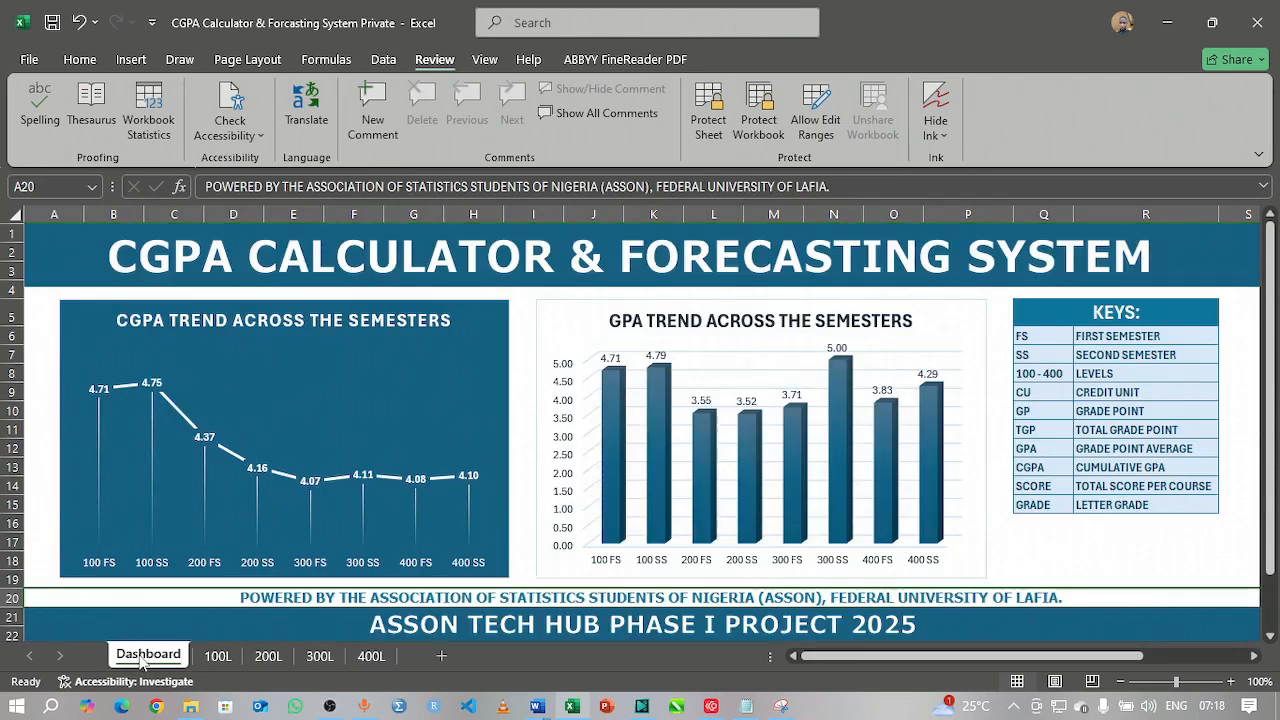